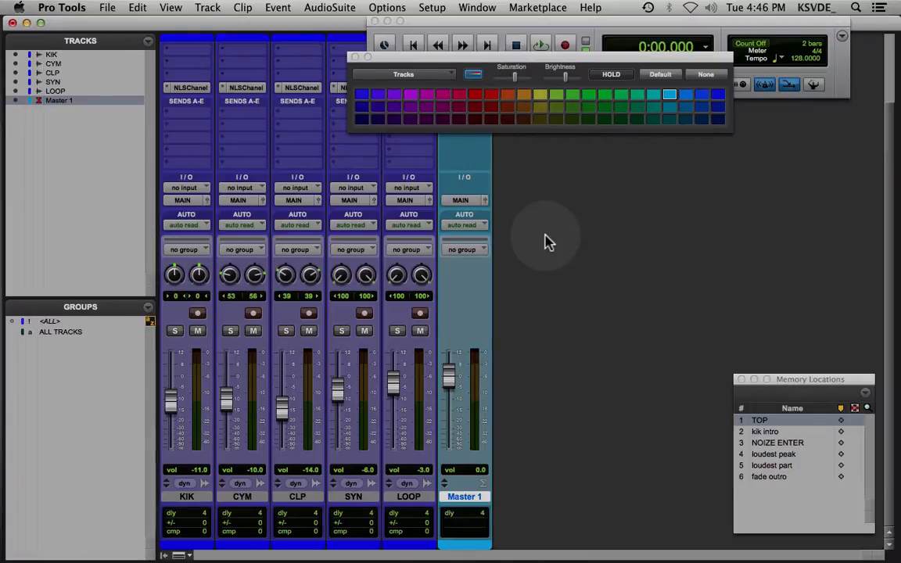
Close the color palette and switch from the Mix window to the Edit window
drag(504, 60, 653, 144)
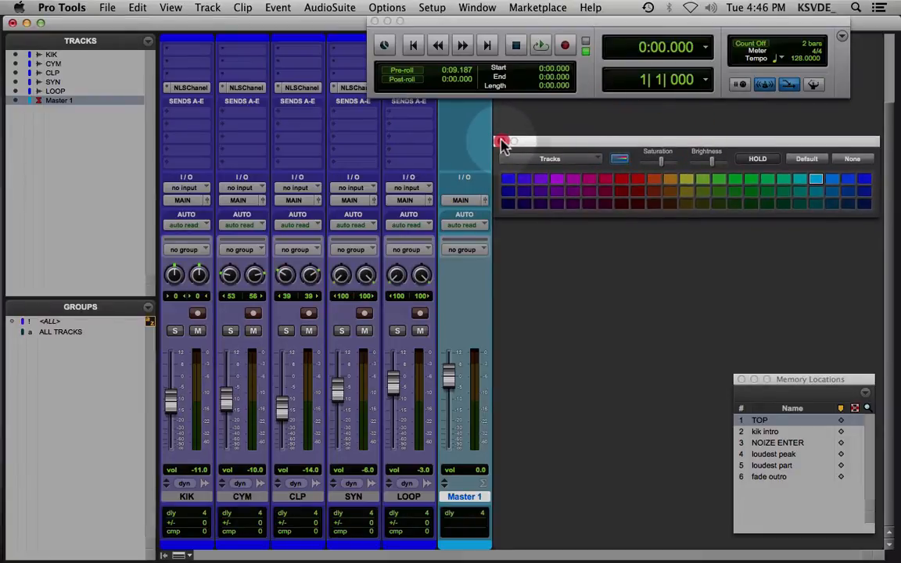
click(502, 140)
drag(539, 22, 584, 21)
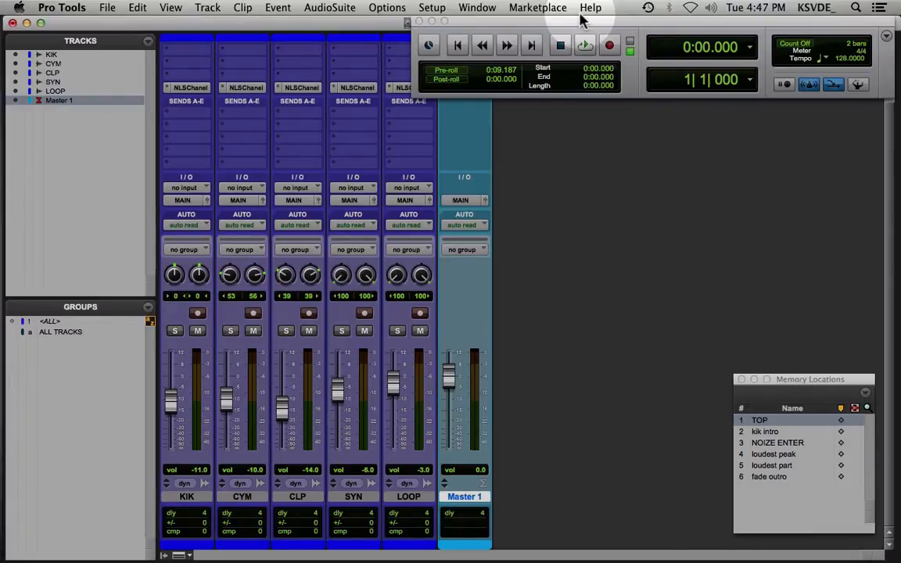
key(super+equal)
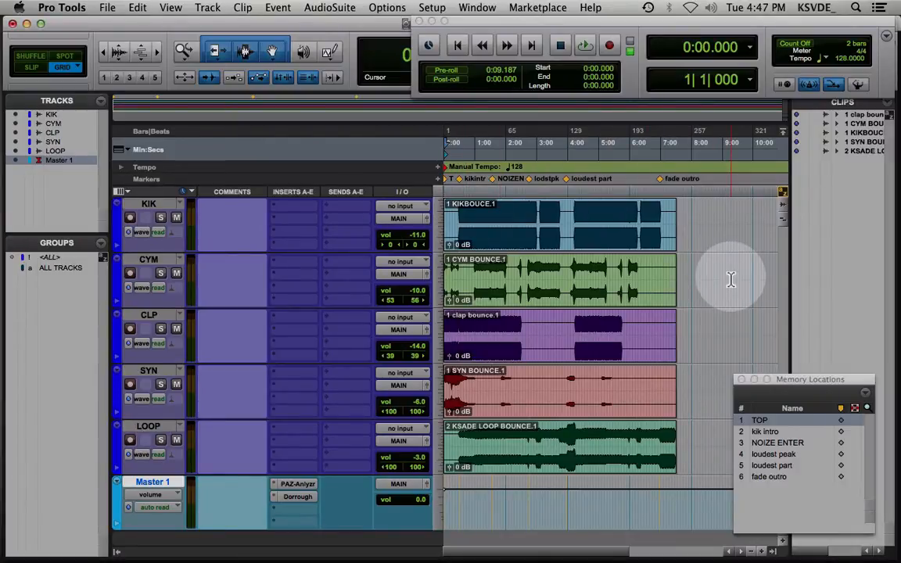
Examine the bounced clips on the KIK, CYM, CLP and SYN tracks, selecting each whole clip in turn
click(597, 277)
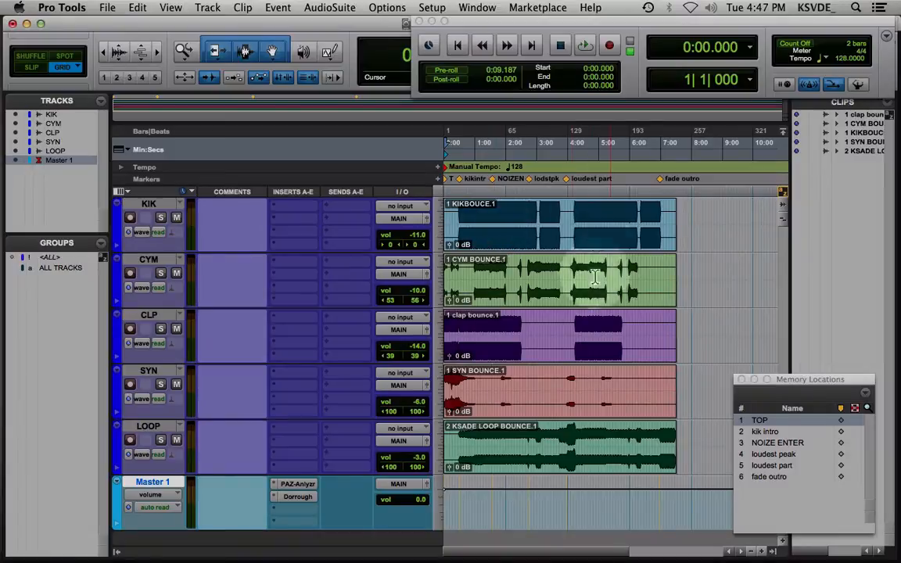
click(554, 474)
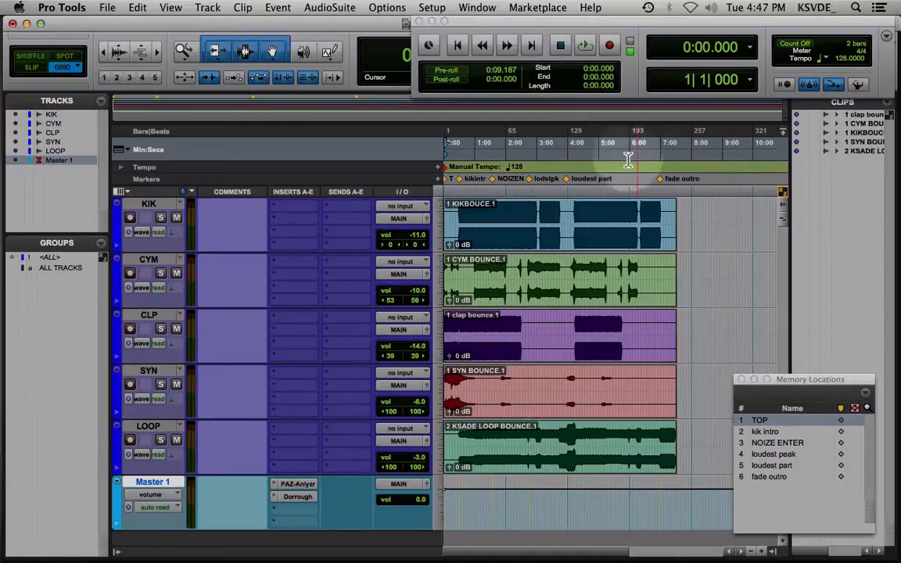
click(574, 219)
click(529, 235)
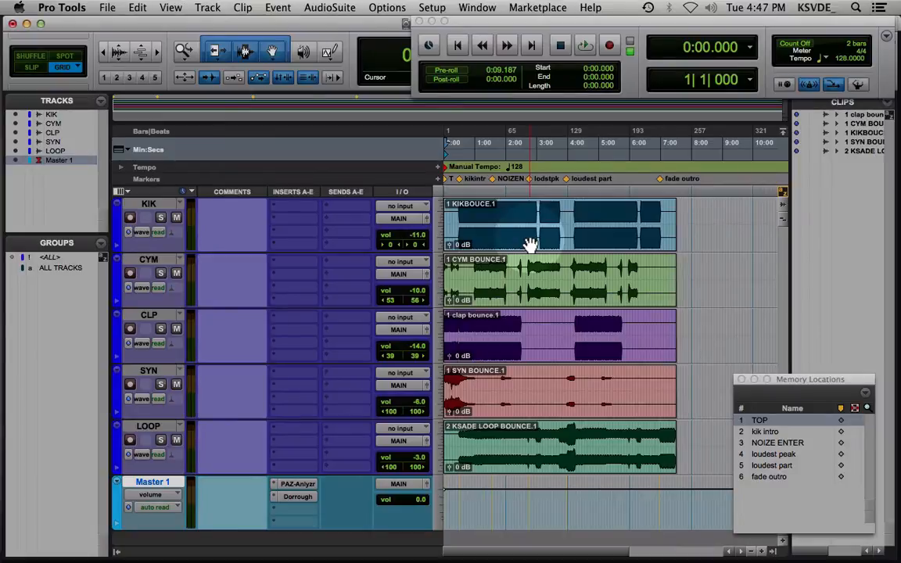
click(666, 240)
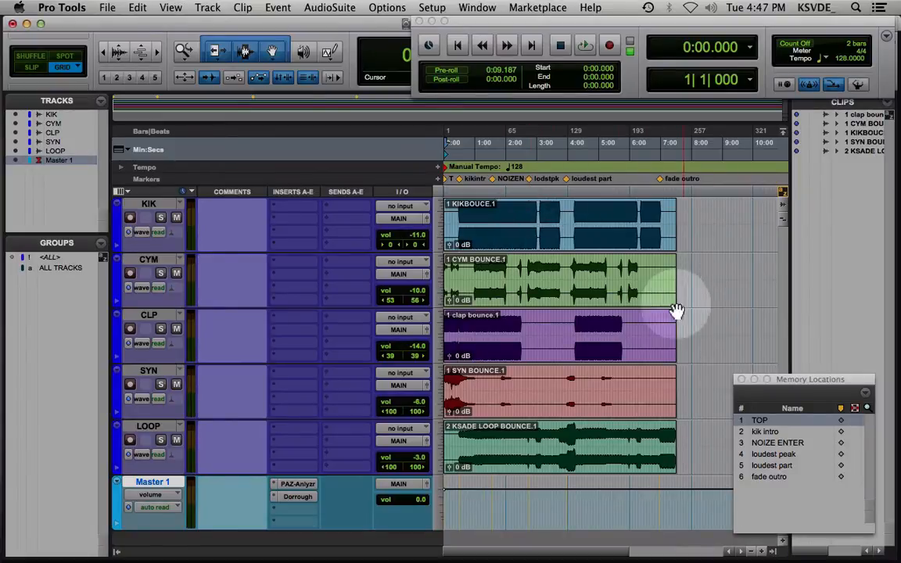
click(508, 248)
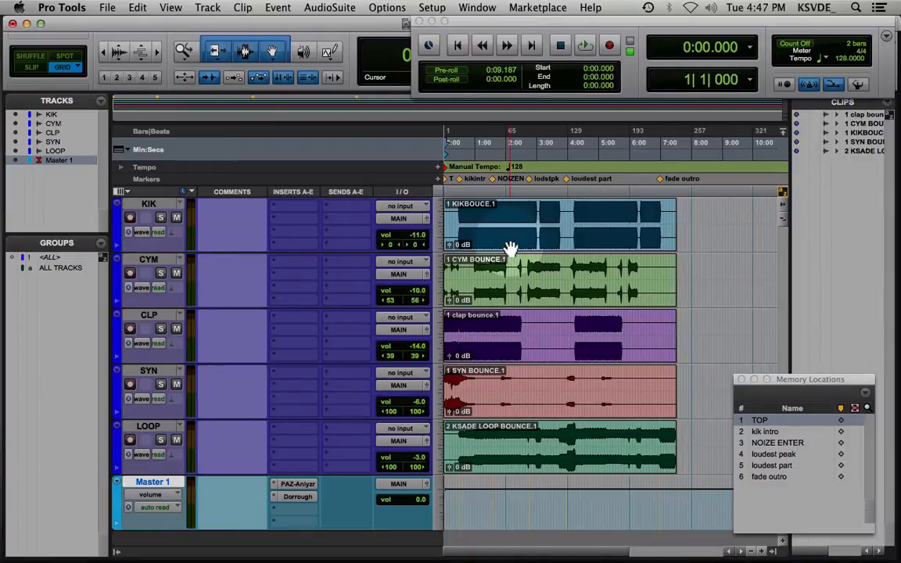
double_click(508, 248)
double_click(503, 297)
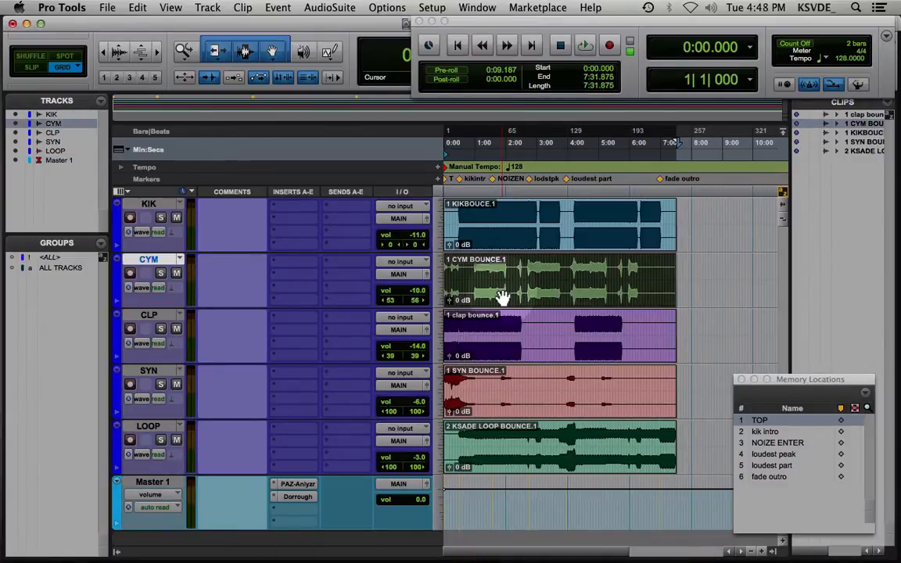
click(523, 361)
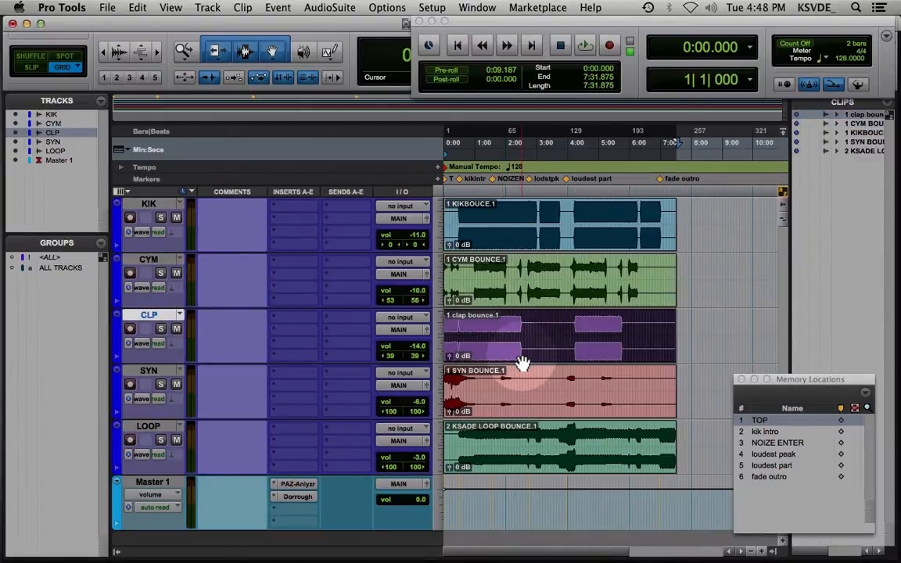
click(526, 410)
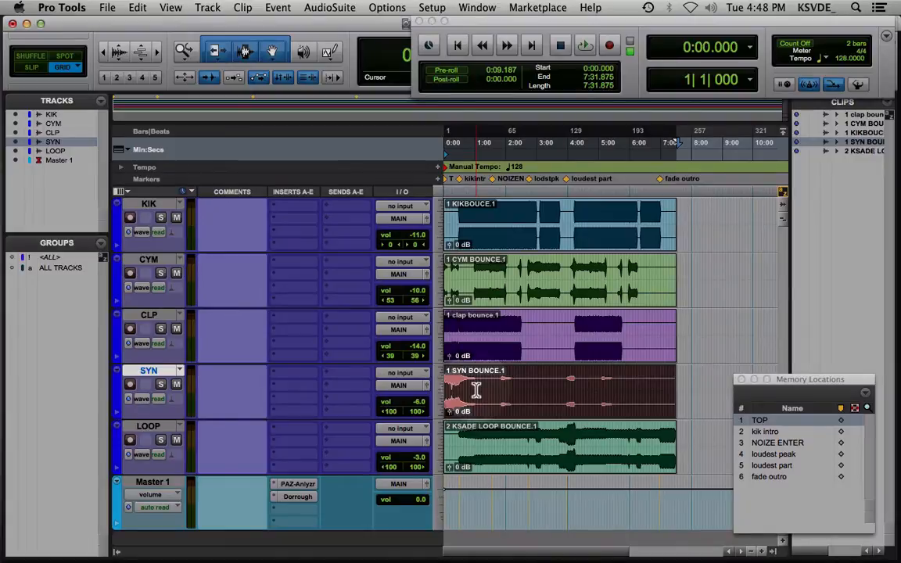
Recall the TOP memory location and briefly audition the session from there
click(760, 421)
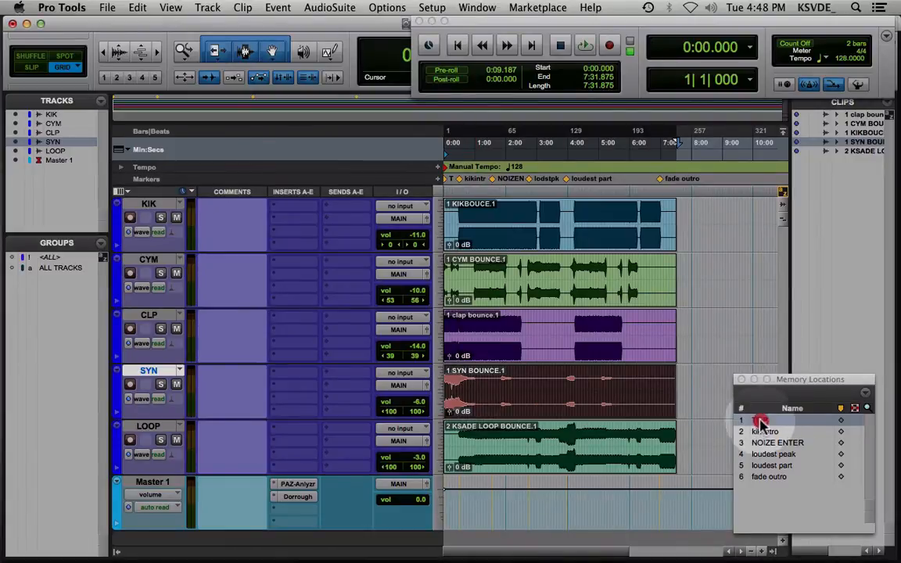
key(space)
key(space)
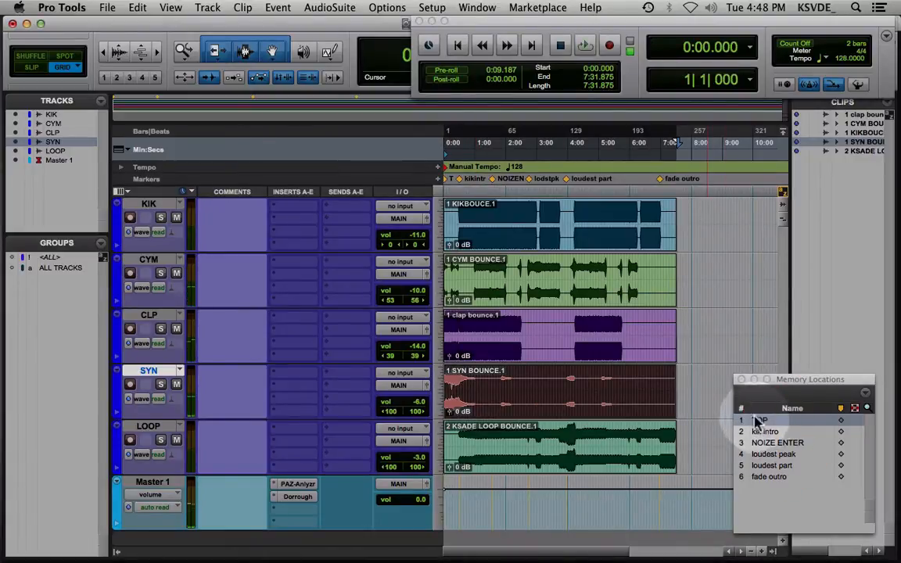
Review the SYN and LOOP clips, placing the edit cursor at 0:31.406 on the LOOP track
click(507, 390)
click(499, 390)
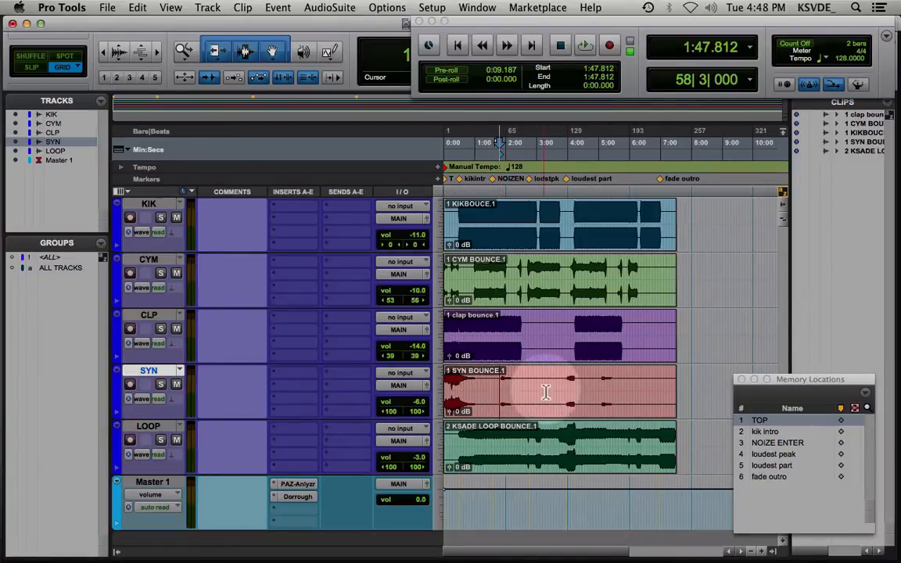
click(517, 468)
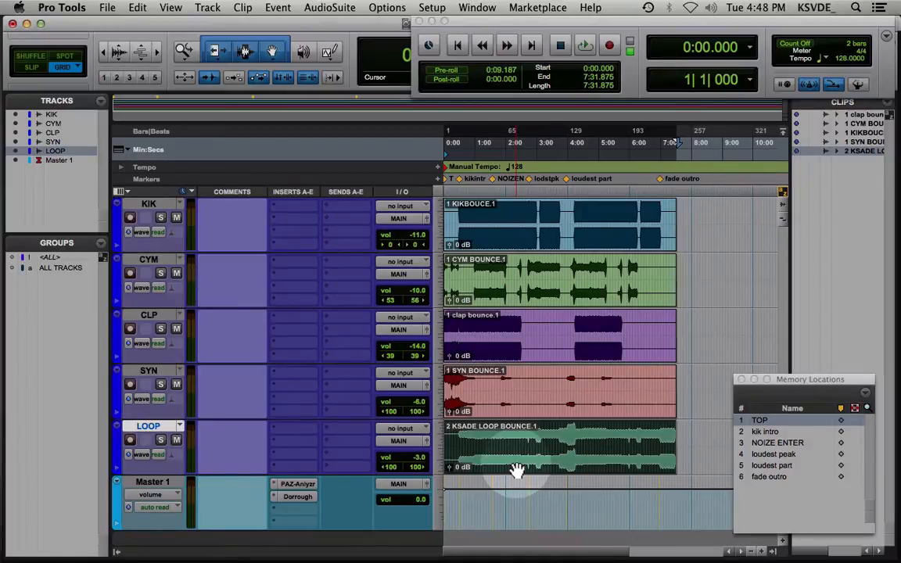
click(459, 439)
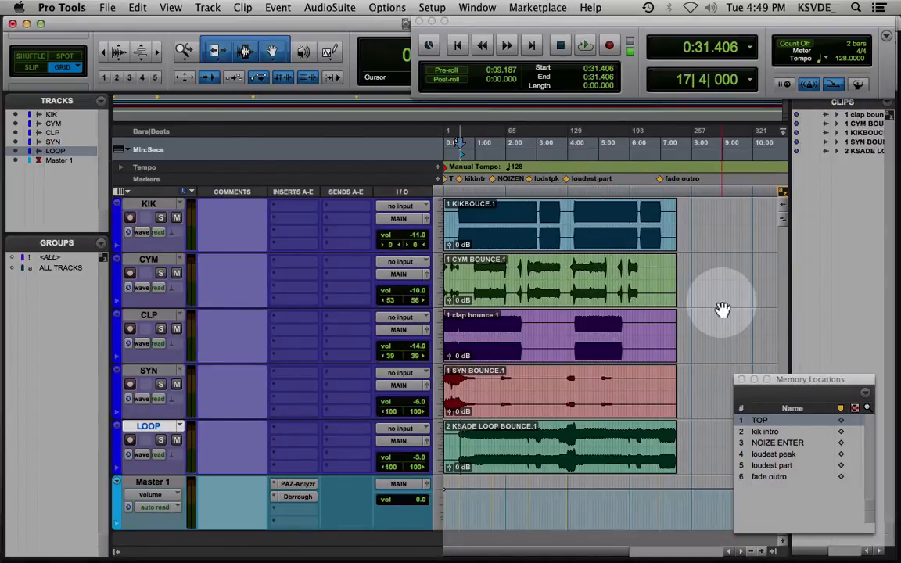
Return to the Mix window and move the Transport window clear of the track inserts
drag(510, 24, 485, 20)
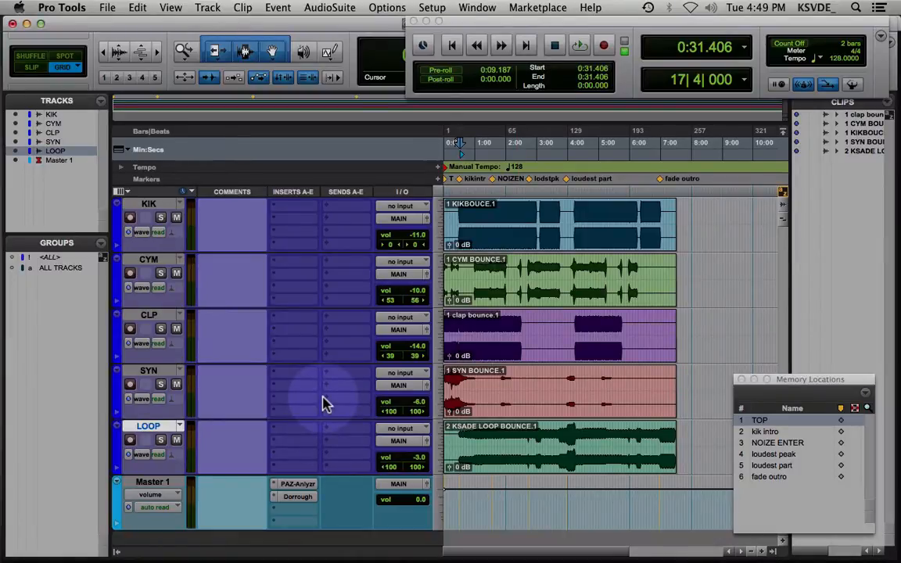
key(super+equal)
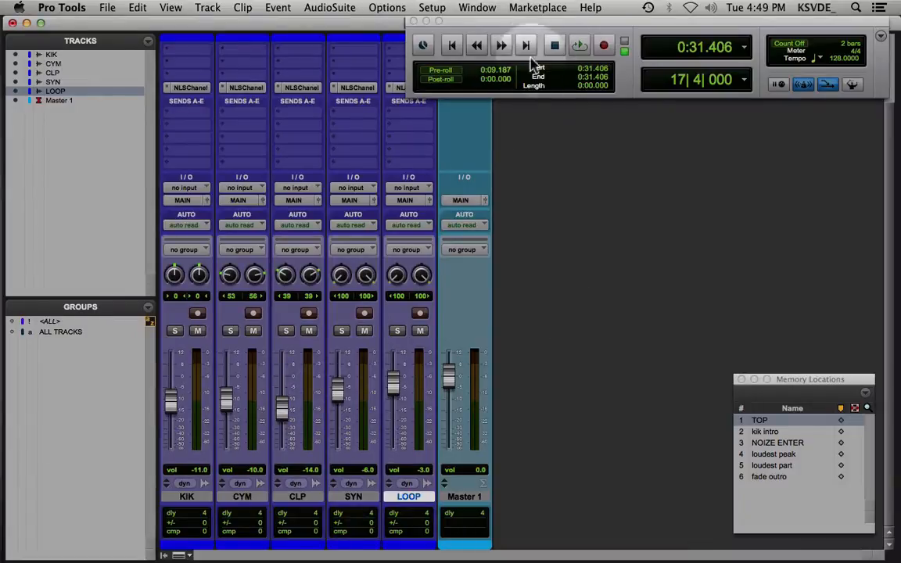
drag(548, 22, 670, 25)
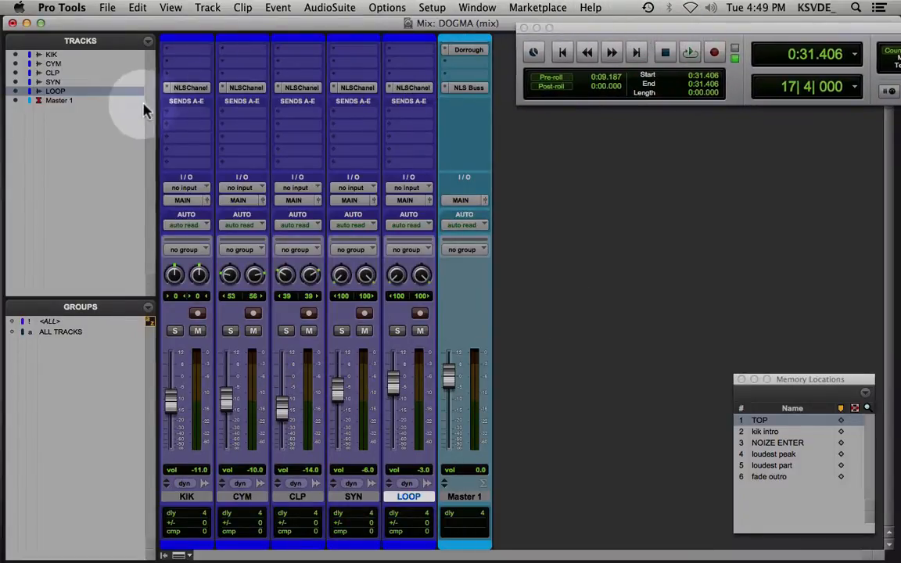
Open the NLS Channel plug-in on the KIK track and place its window below the inserts
click(190, 91)
drag(255, 69, 313, 105)
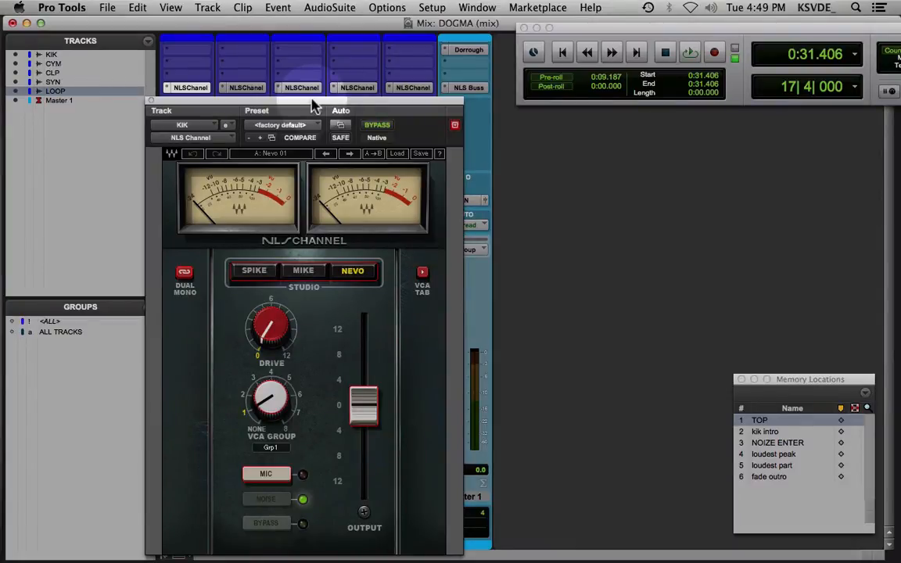
drag(314, 106, 191, 144)
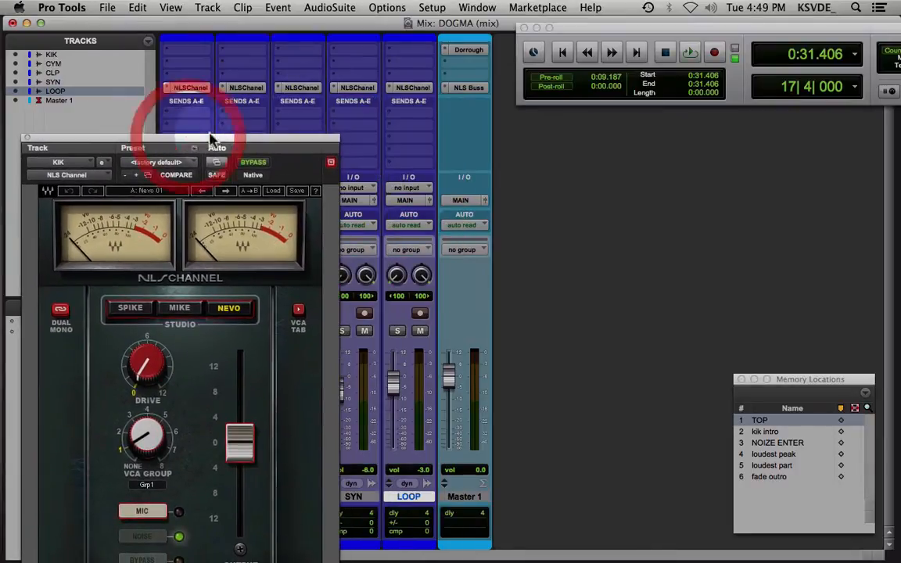
Open the NLS Buss plug-in on the Master 1 track and place it beside the NLS Channel window
click(468, 88)
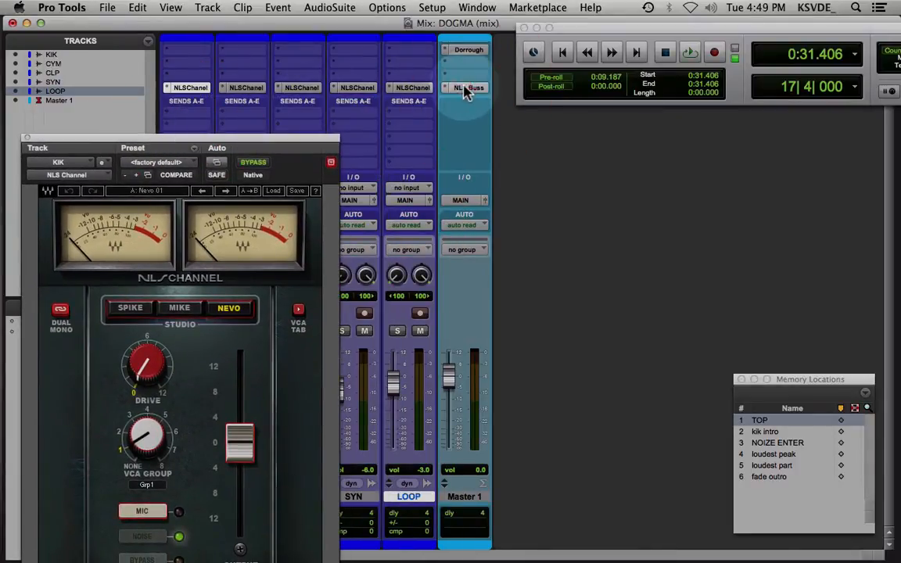
click(468, 89)
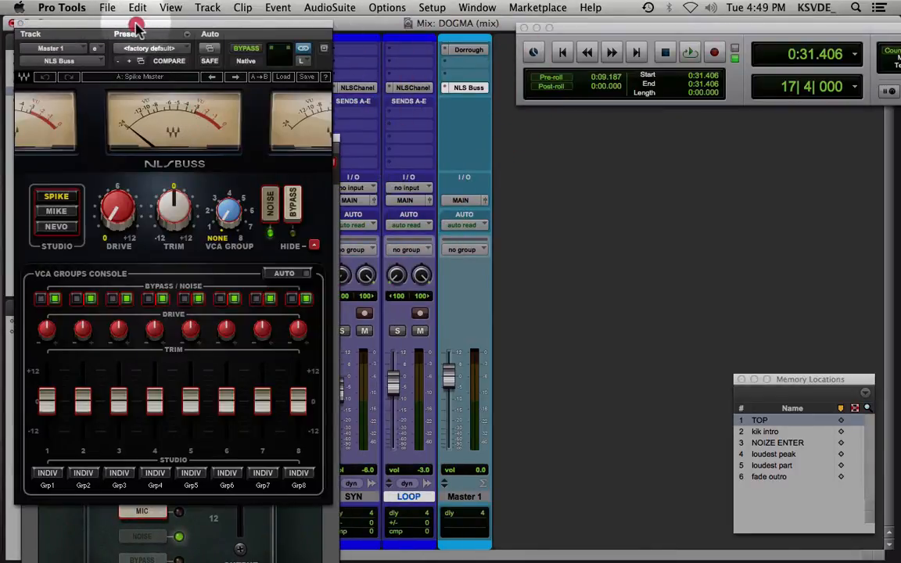
drag(137, 29, 597, 69)
Arrange the NLS Channel and NLS Buss windows side by side, keeping the track inserts visible above the channel plug-in
drag(275, 139, 312, 168)
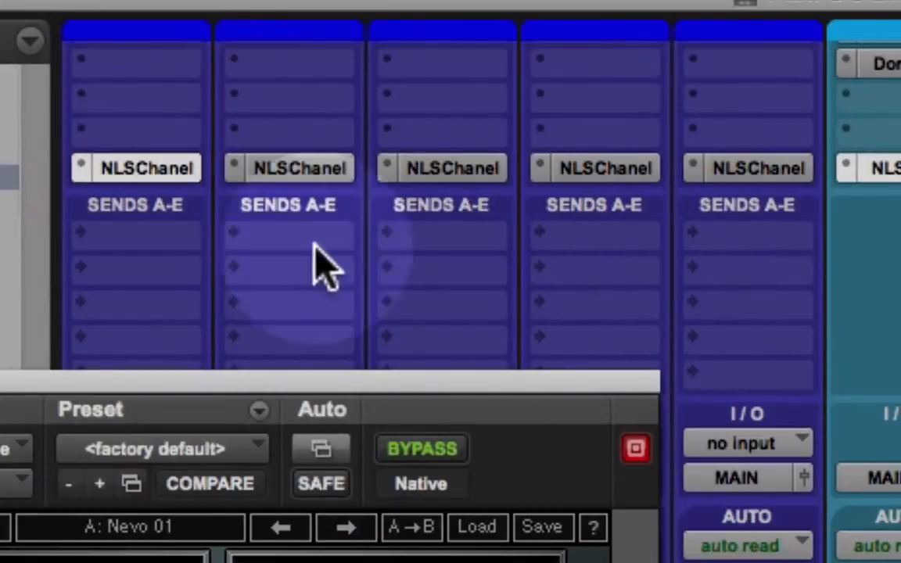
click(886, 157)
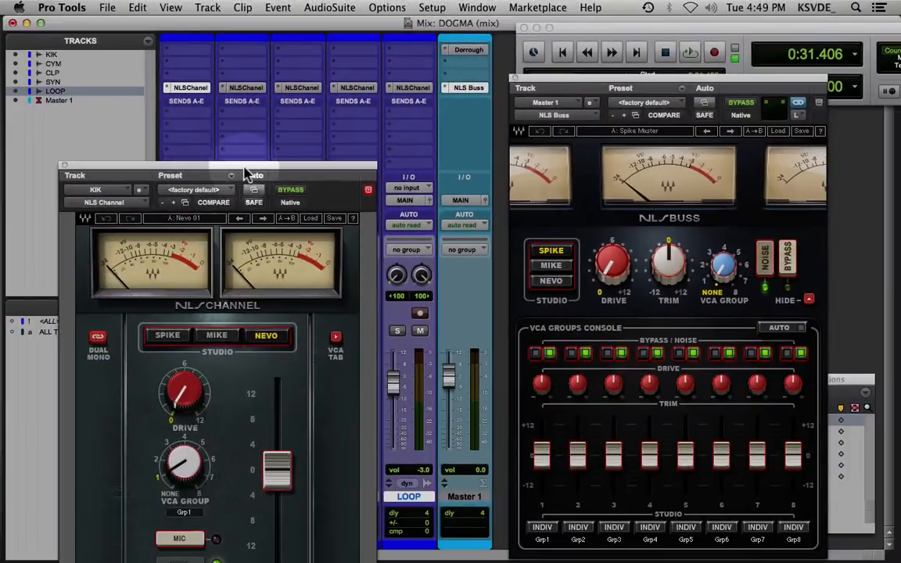
drag(246, 158, 244, 122)
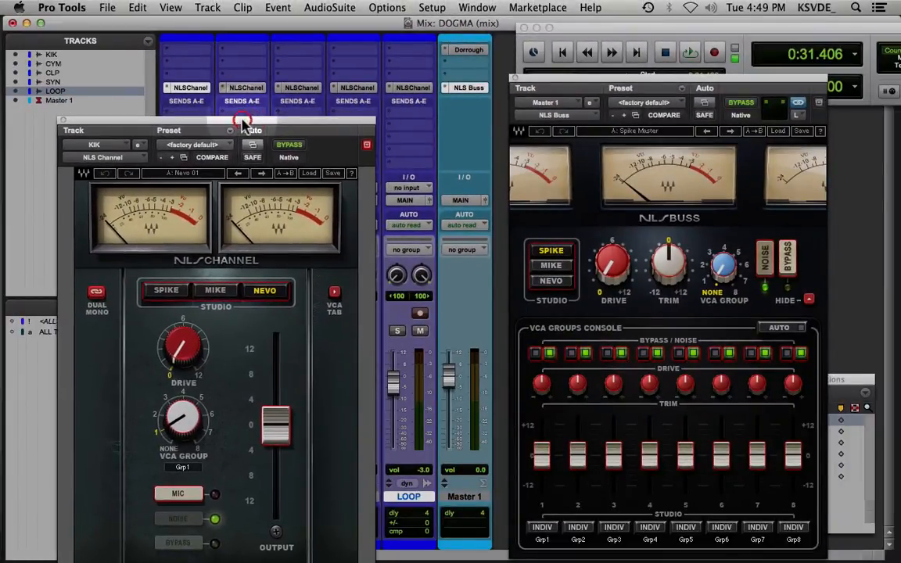
drag(630, 78, 608, 96)
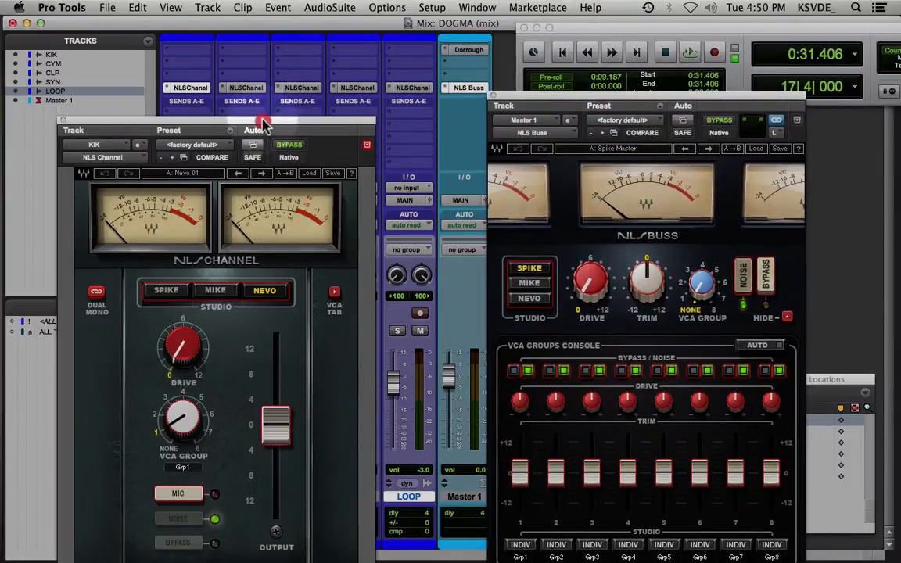
mouse_move(262, 125)
mouse_down()
mouse_move(266, 91)
mouse_move(268, 113)
mouse_up()
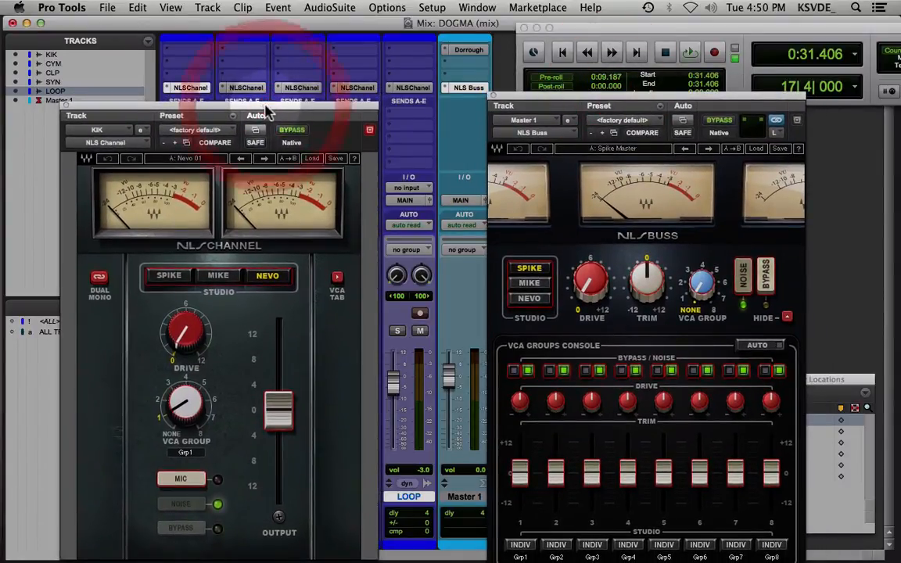
mouse_move(565, 104)
mouse_down()
mouse_move(579, 91)
mouse_move(574, 74)
mouse_move(569, 93)
mouse_up()
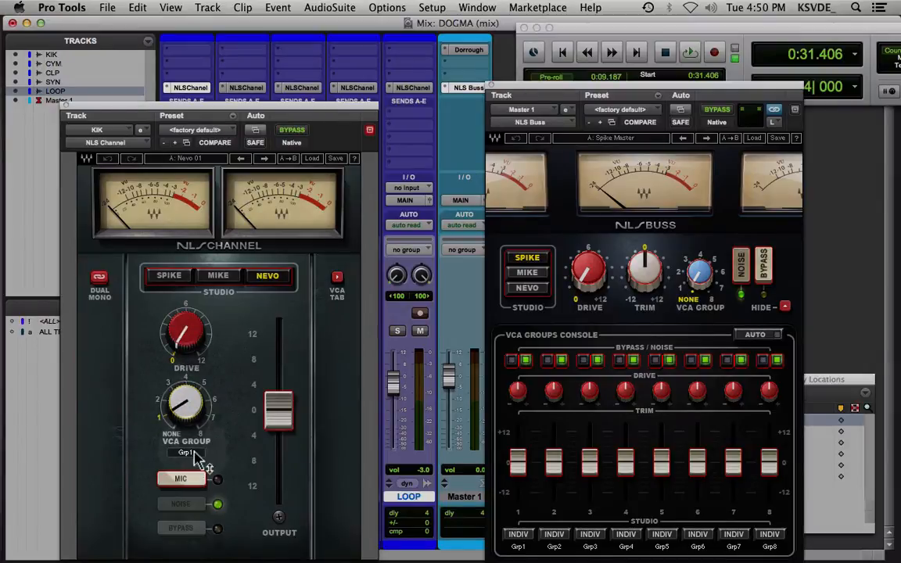
Assign the KIK channel to VCA group 1 and rename that group KIK in the VCA groups console
mouse_move(196, 460)
mouse_down()
mouse_move(195, 423)
mouse_move(196, 465)
mouse_up()
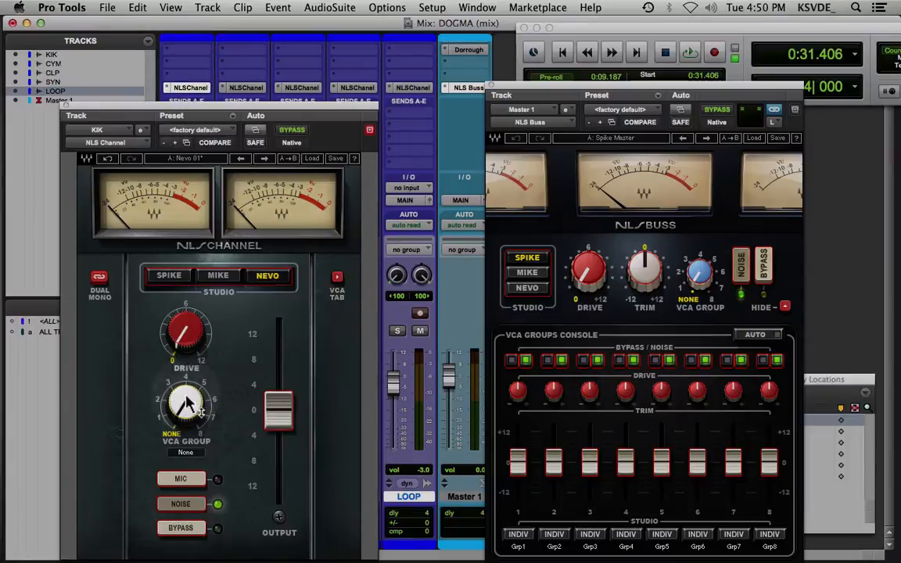
drag(185, 405, 185, 397)
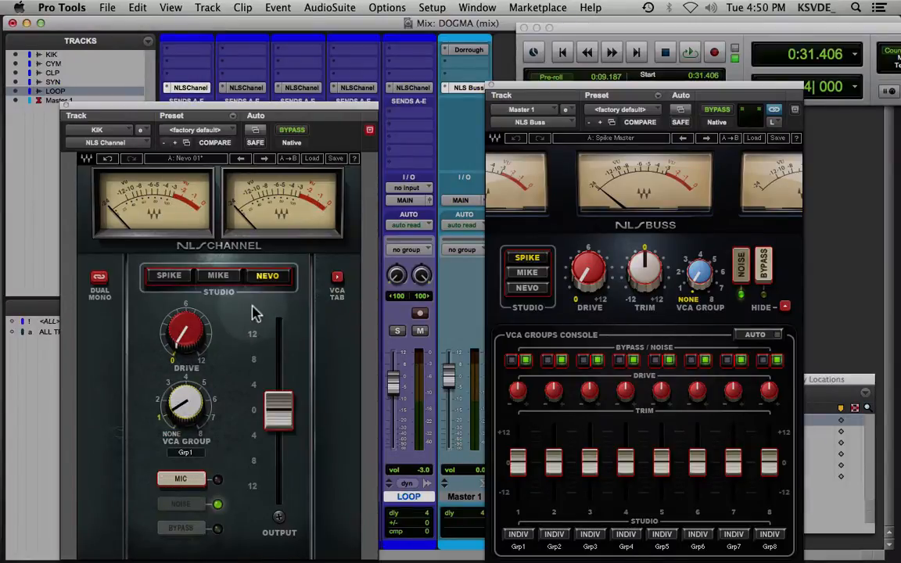
click(337, 278)
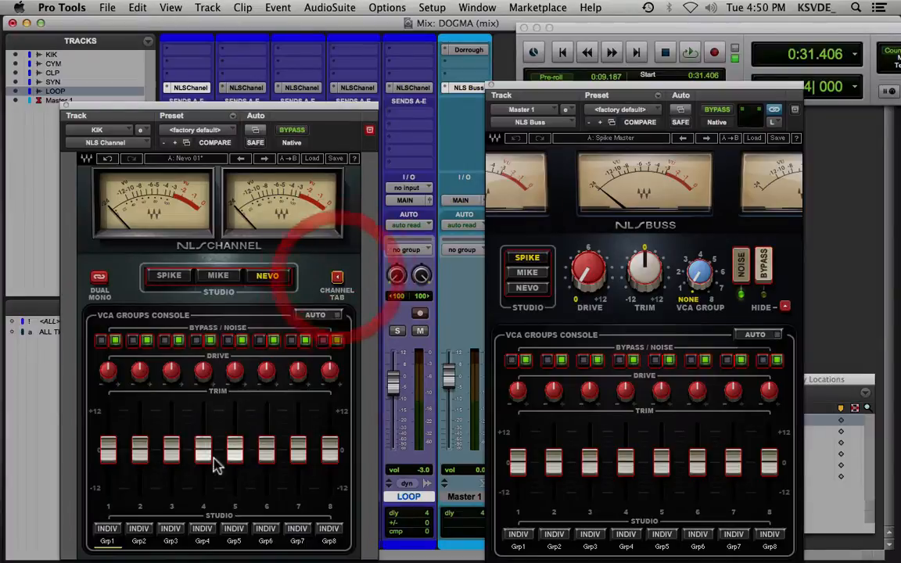
click(109, 545)
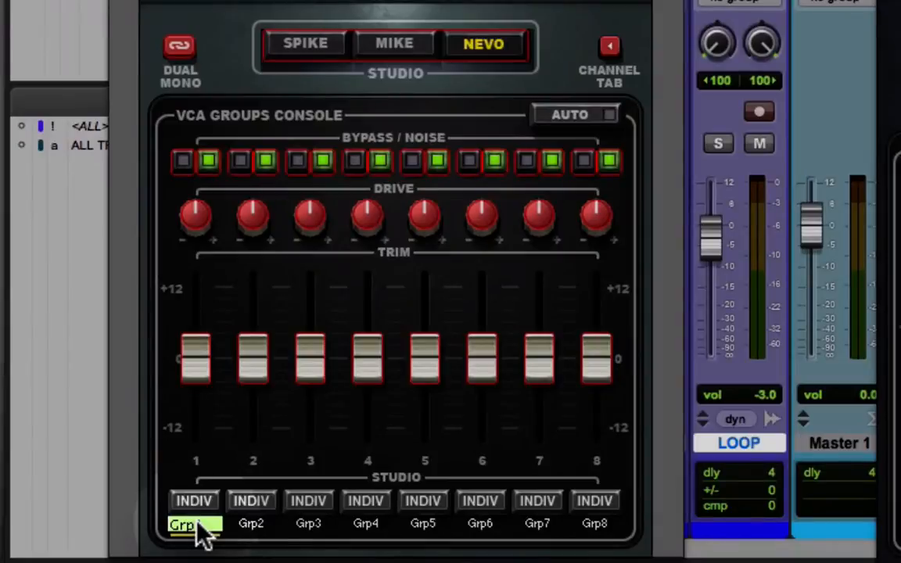
text(KIK)
key(Return)
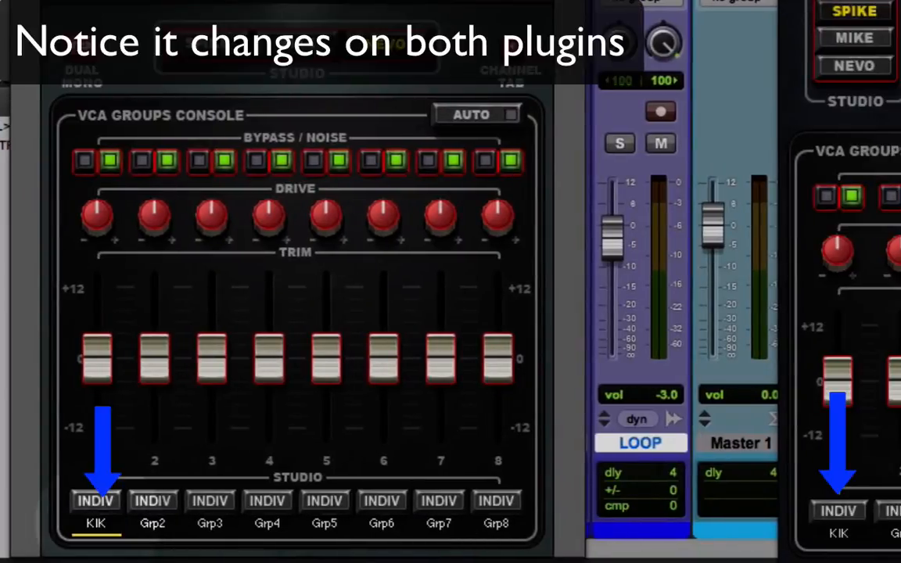
click(510, 75)
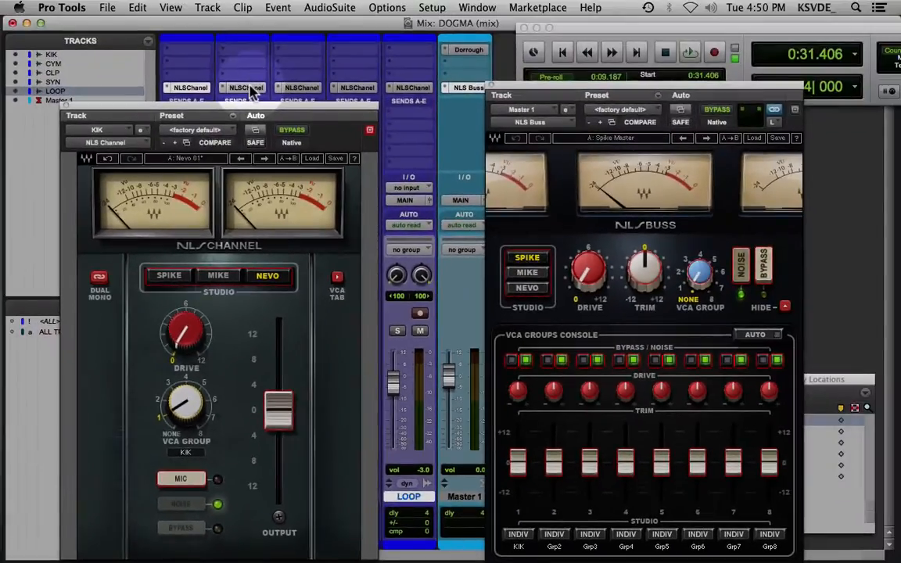
Open the NLS Channel plug-in on the CYM track, close the KIK plug-in window and place the CYM window beside NLS Buss
click(249, 87)
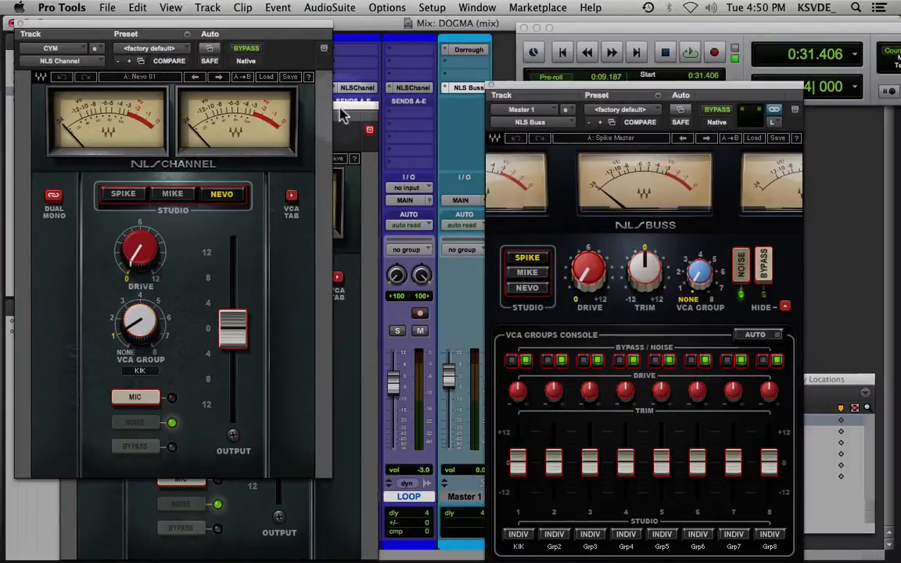
drag(207, 25, 300, 173)
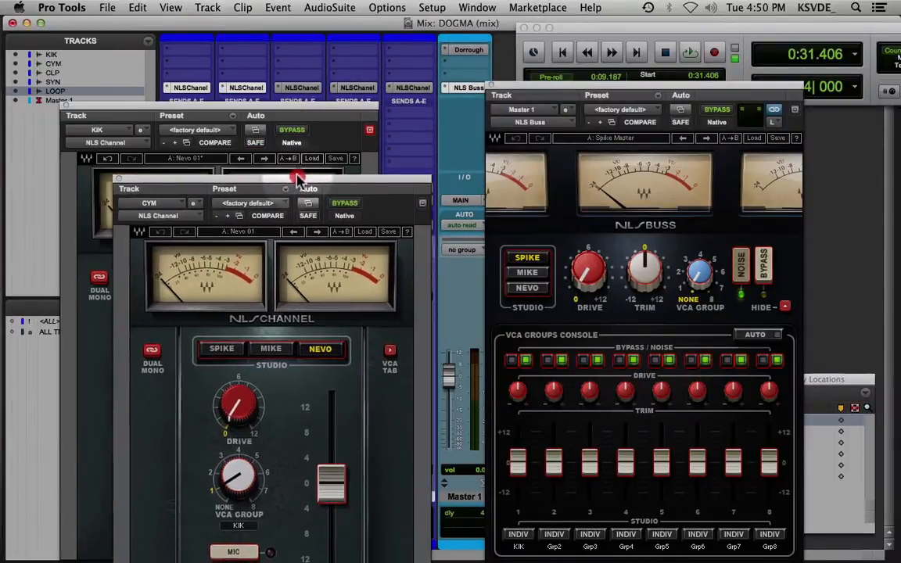
click(67, 104)
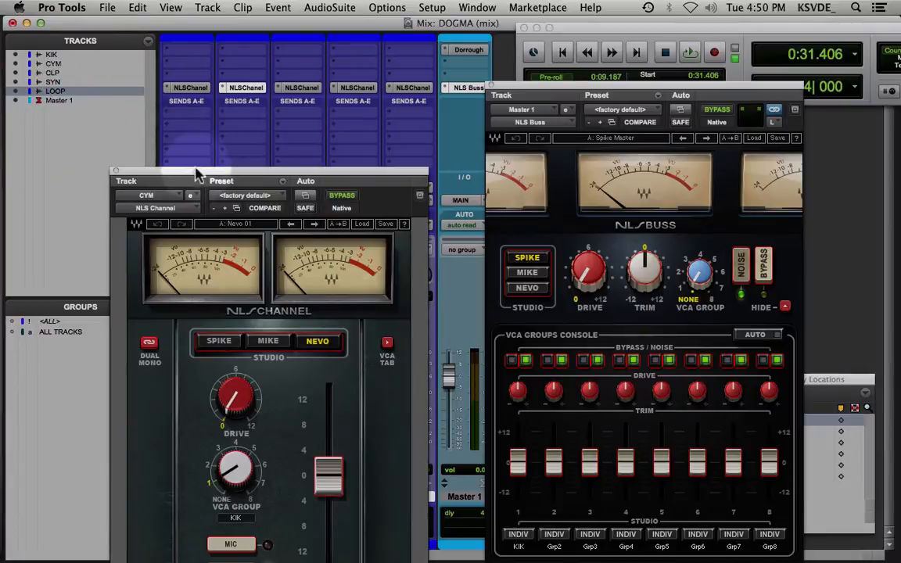
drag(203, 176, 211, 84)
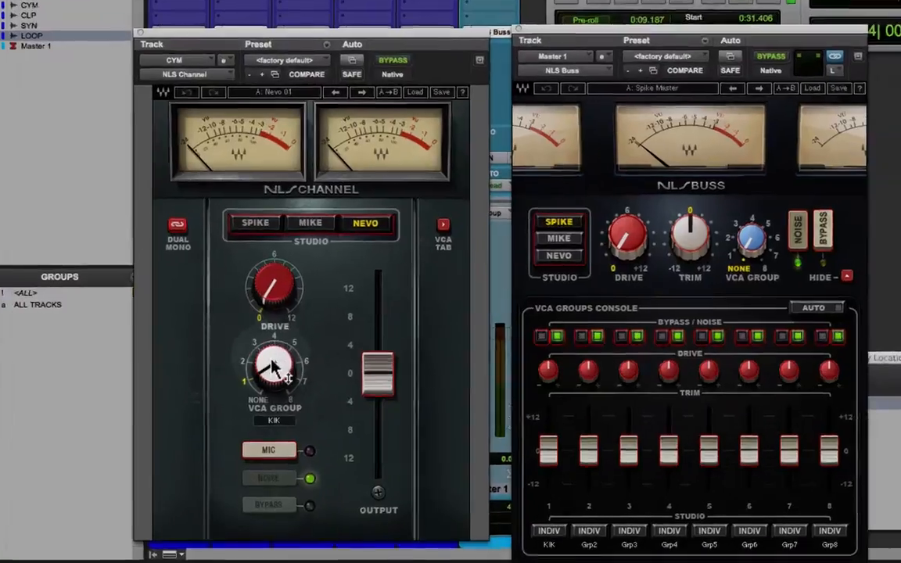
drag(269, 384, 268, 351)
drag(278, 209, 276, 271)
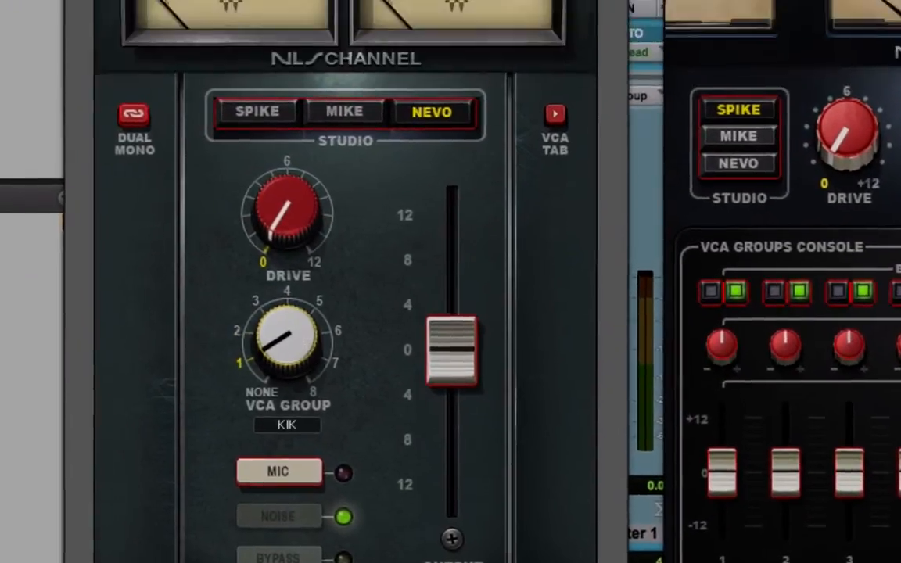
Reopen the KIK track's NLS Channel plug-in and arrange the KIK and CYM windows side by side below the KIK insert
drag(264, 125, 576, 127)
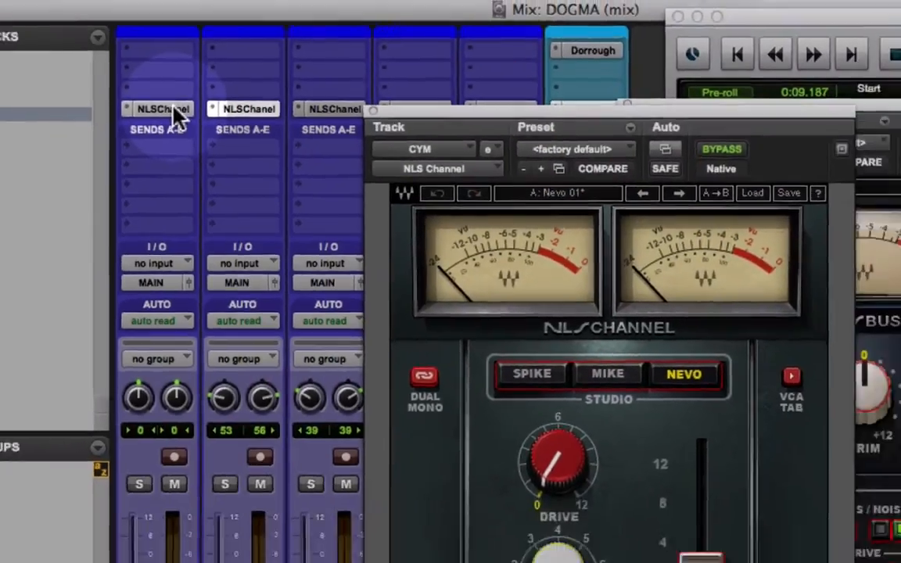
click(174, 112)
drag(422, 92, 451, 79)
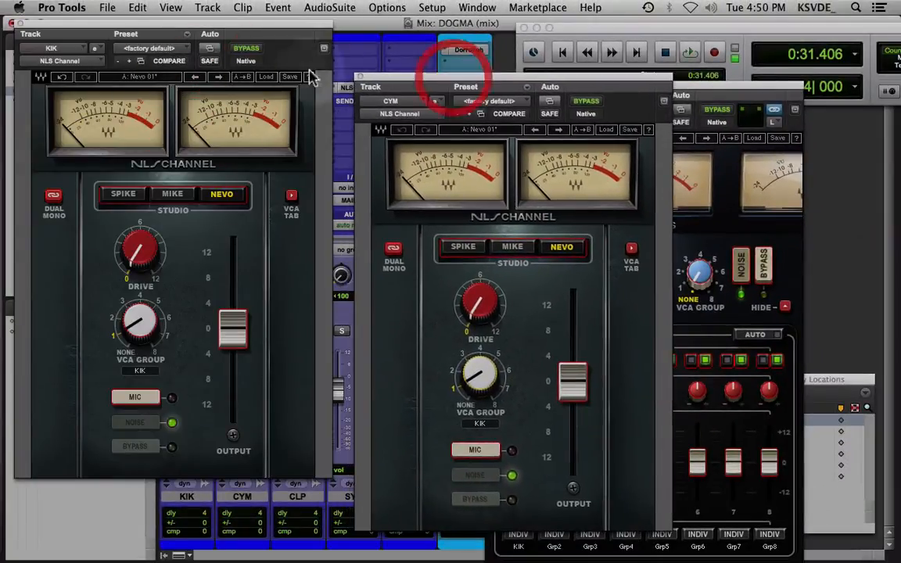
drag(138, 29, 137, 118)
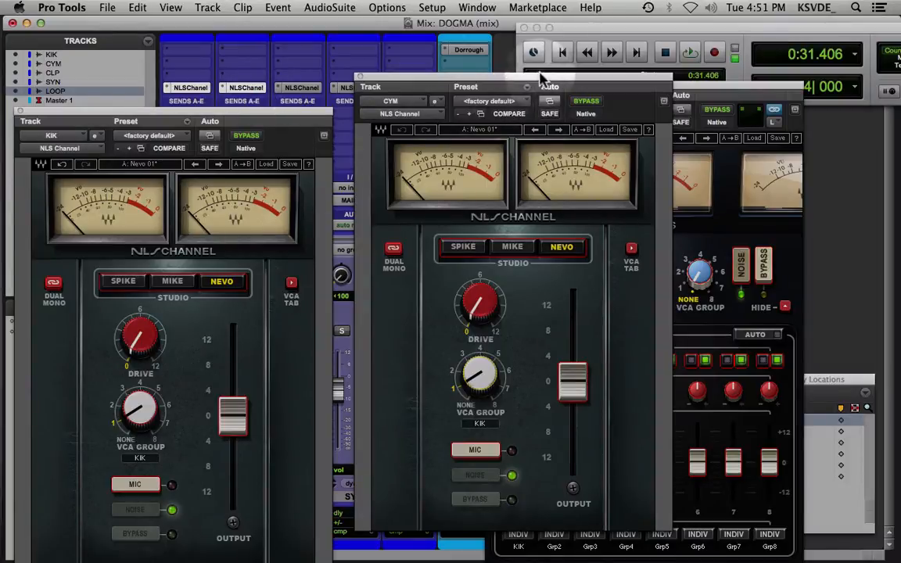
mouse_move(533, 82)
mouse_down()
mouse_move(525, 84)
mouse_move(533, 83)
mouse_up()
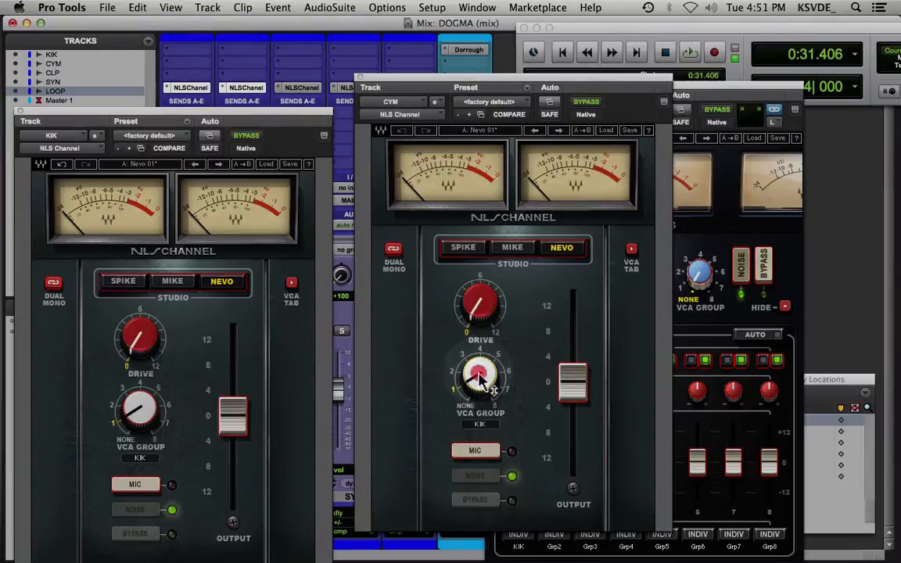
Assign the CYM channel to VCA group 2 and position its plug-in window between the KIK channel and NLS Buss windows
drag(479, 374, 482, 367)
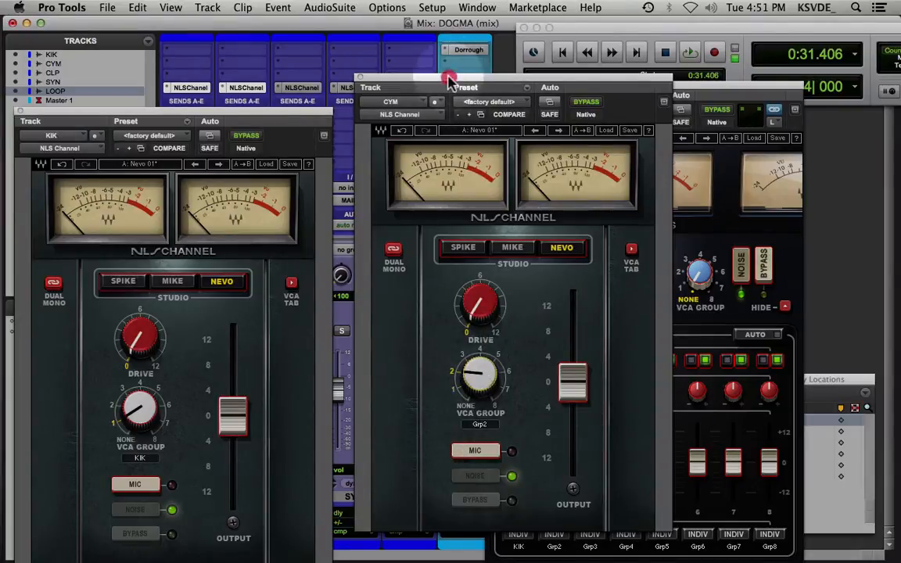
drag(450, 80, 534, 109)
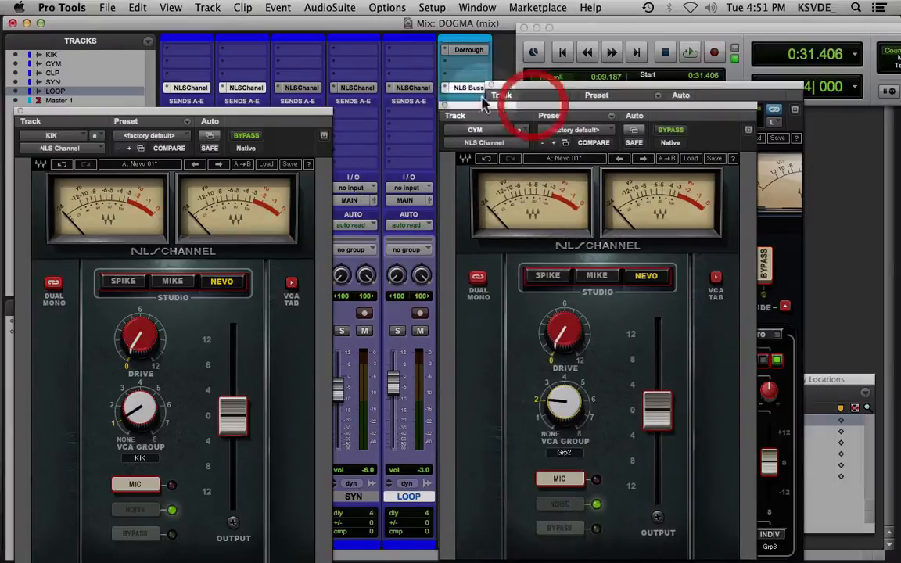
click(417, 89)
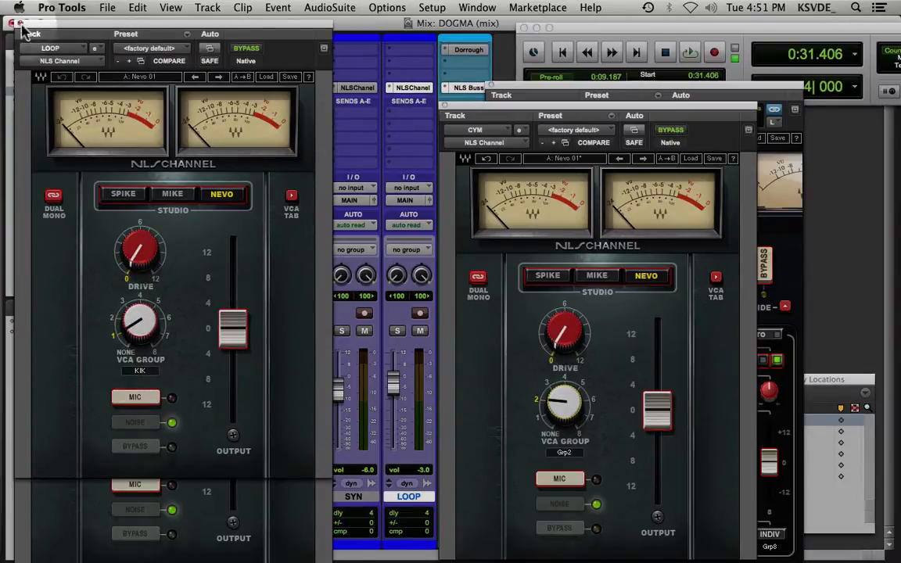
click(18, 23)
drag(574, 105, 348, 110)
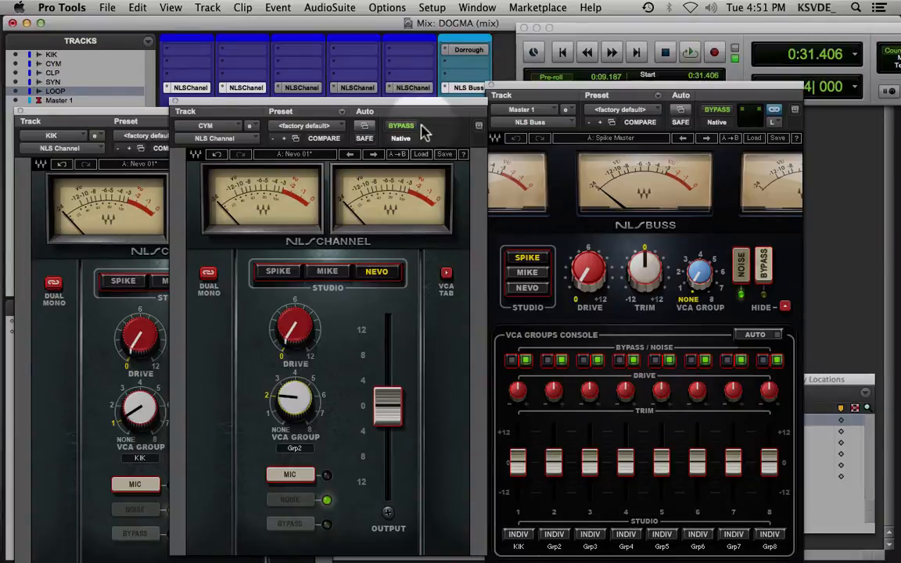
drag(339, 101, 491, 90)
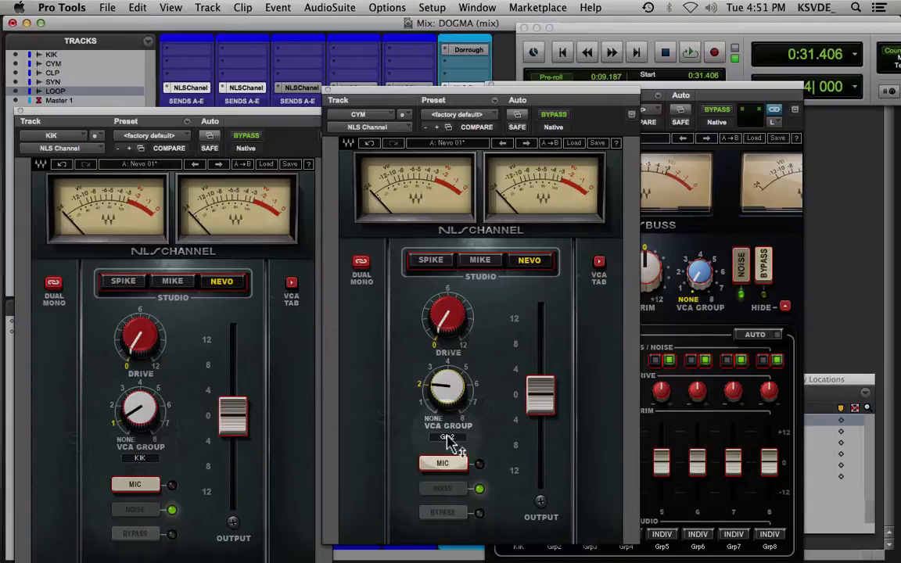
Rename VCA group 2 as CYM in the VCA groups console and return to the channel controls
click(600, 262)
click(400, 527)
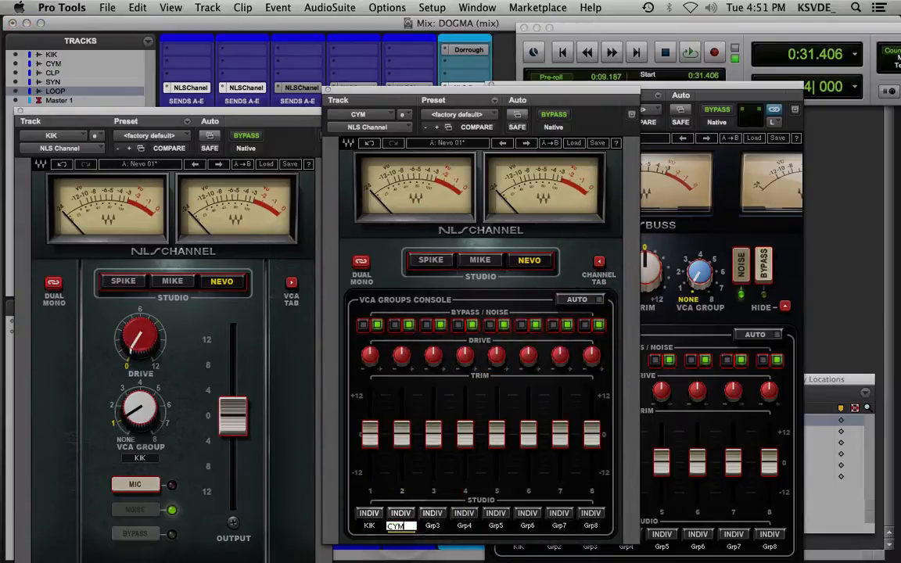
key(Return)
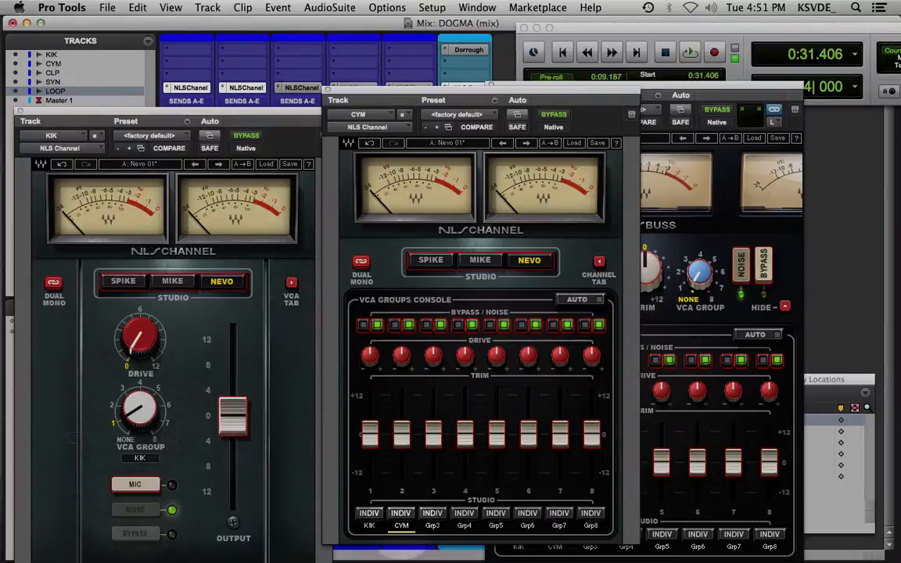
click(600, 263)
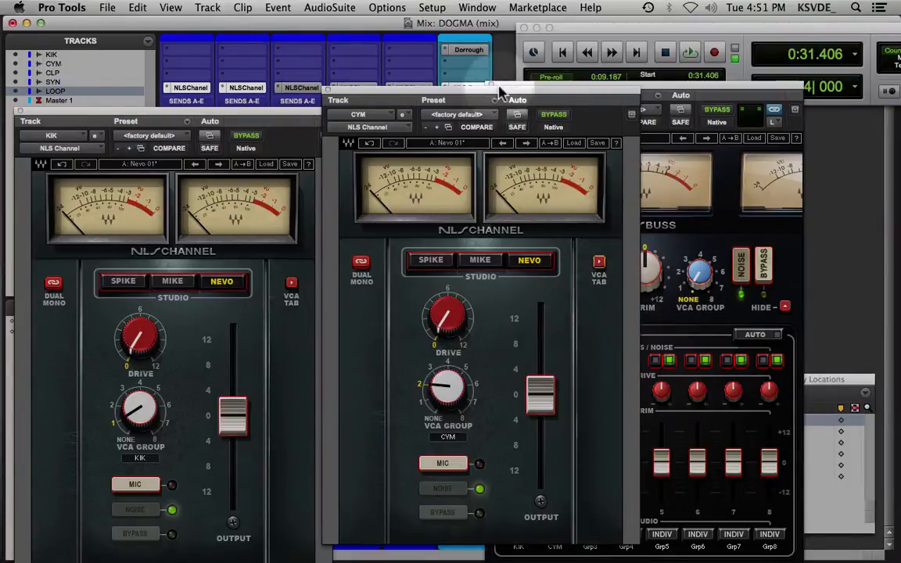
Compare the Spike, Mike and Nevo studio models on the CYM channel, finishing on Mike
mouse_move(496, 96)
mouse_down()
mouse_move(438, 159)
mouse_move(490, 117)
mouse_move(532, 106)
mouse_move(485, 99)
mouse_up()
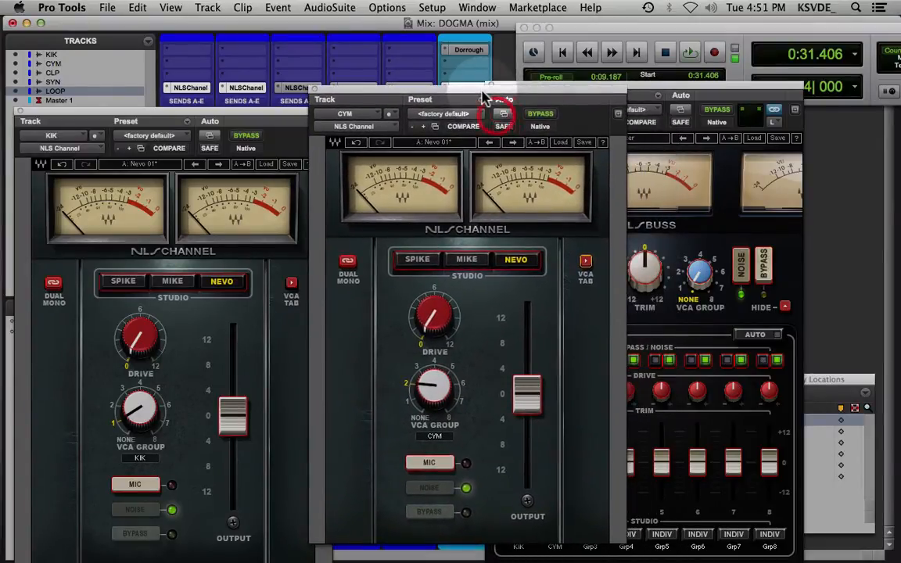
click(415, 261)
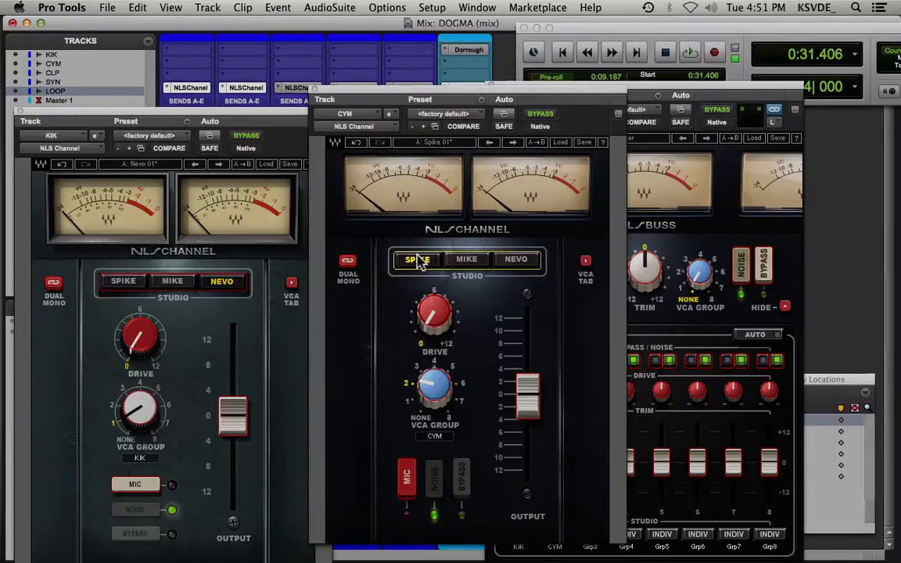
click(468, 263)
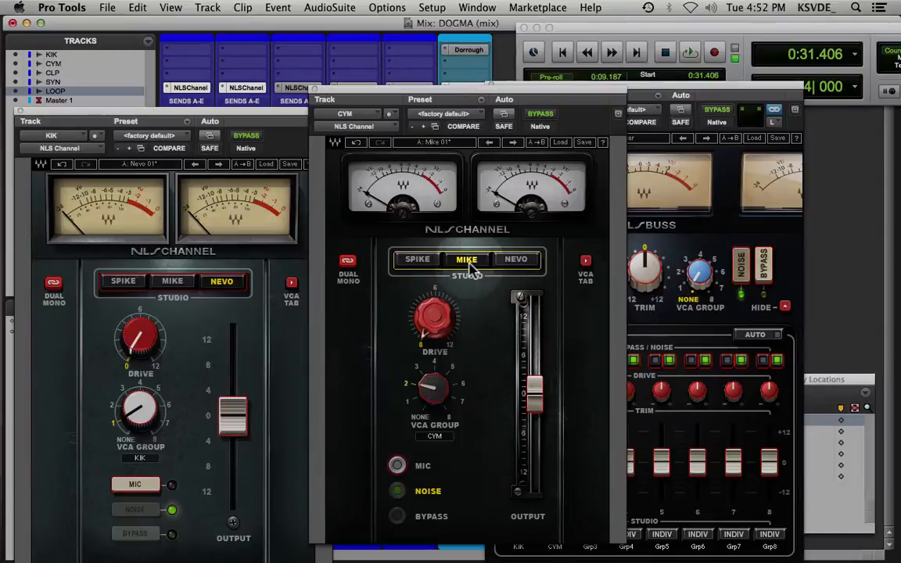
click(516, 260)
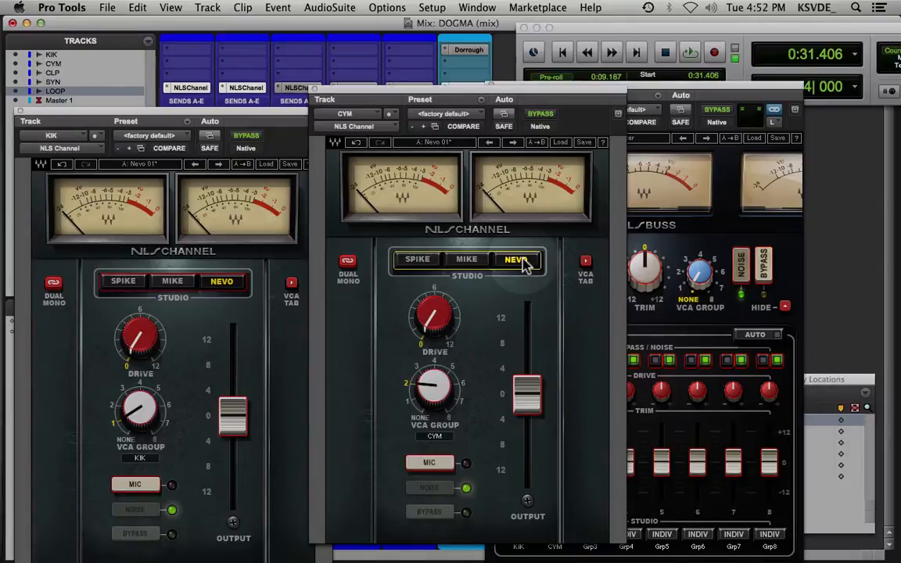
click(467, 260)
click(419, 260)
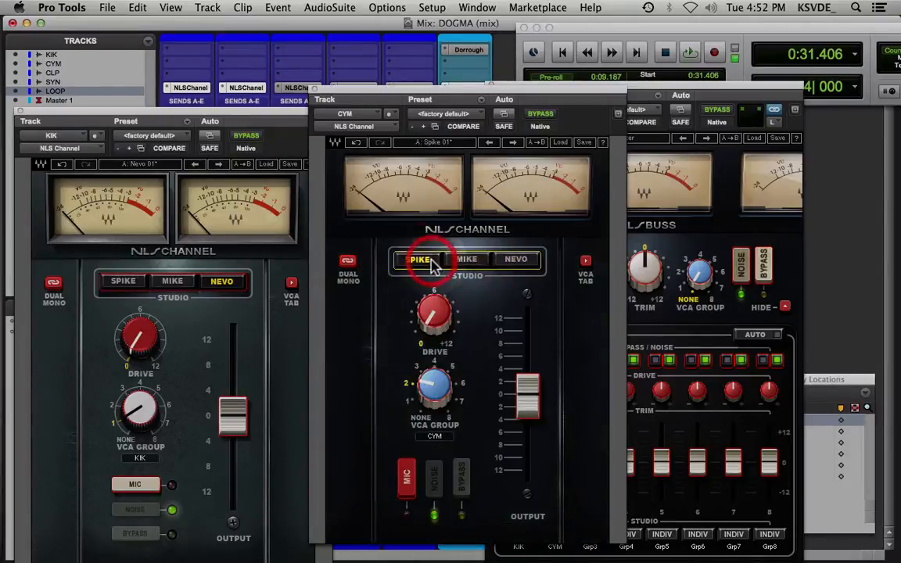
click(482, 261)
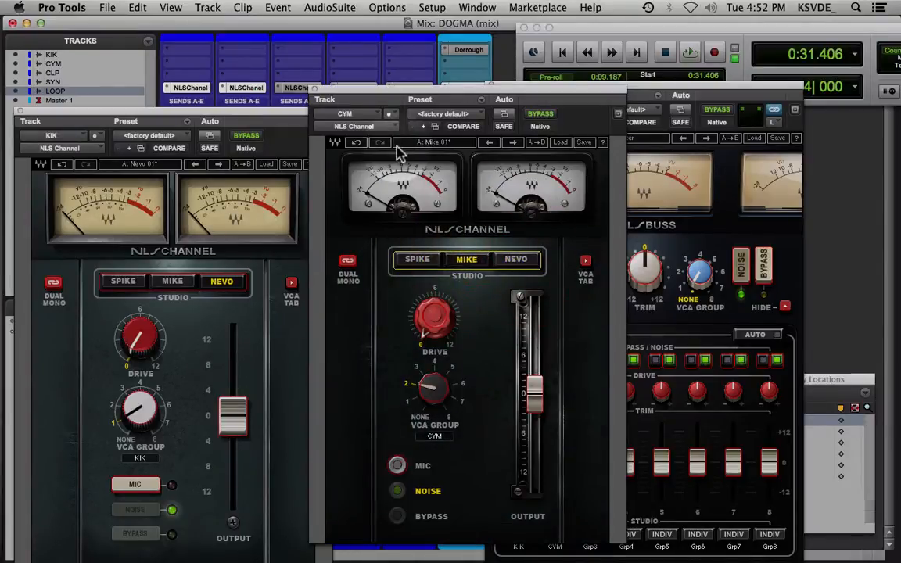
Switch the CYM channel to setup B, select the Mike studio model and assign VCA group 2
click(435, 146)
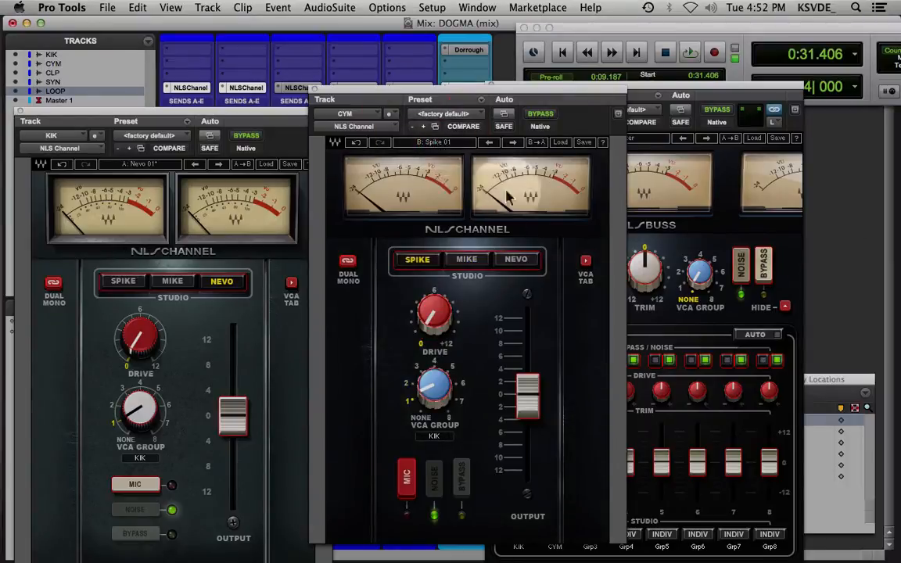
click(467, 259)
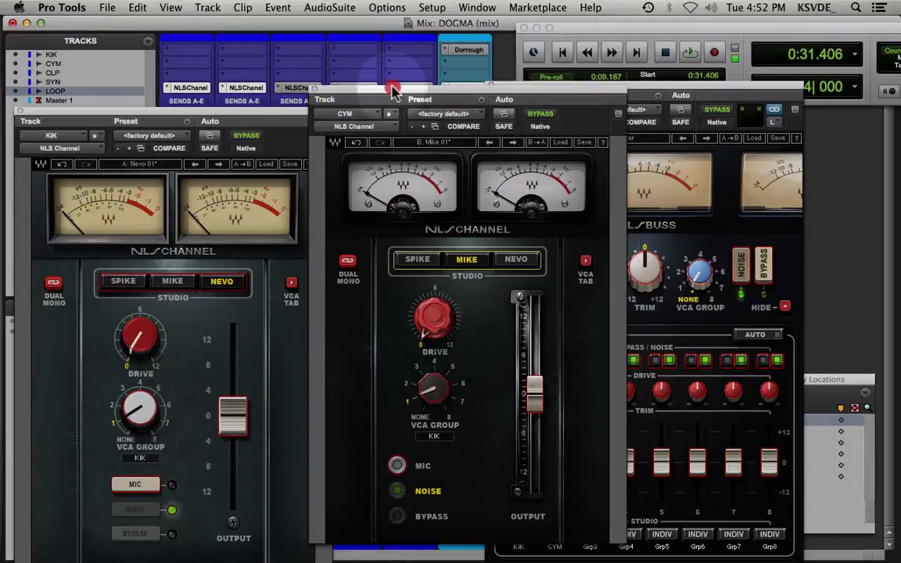
drag(394, 92, 415, 97)
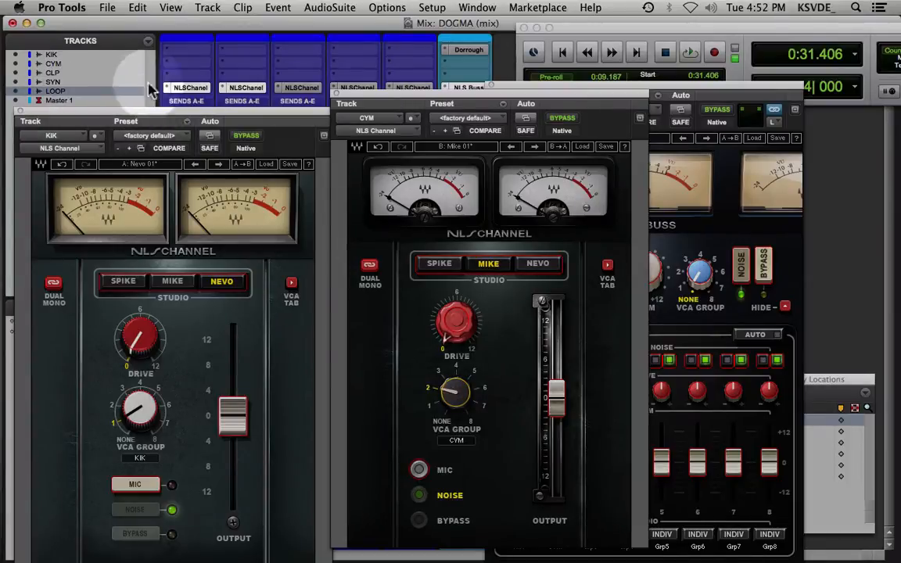
Open the NLS Channel plug-in on the CLP track, assign it to VCA group 3 and place its window beside KIK's
click(191, 88)
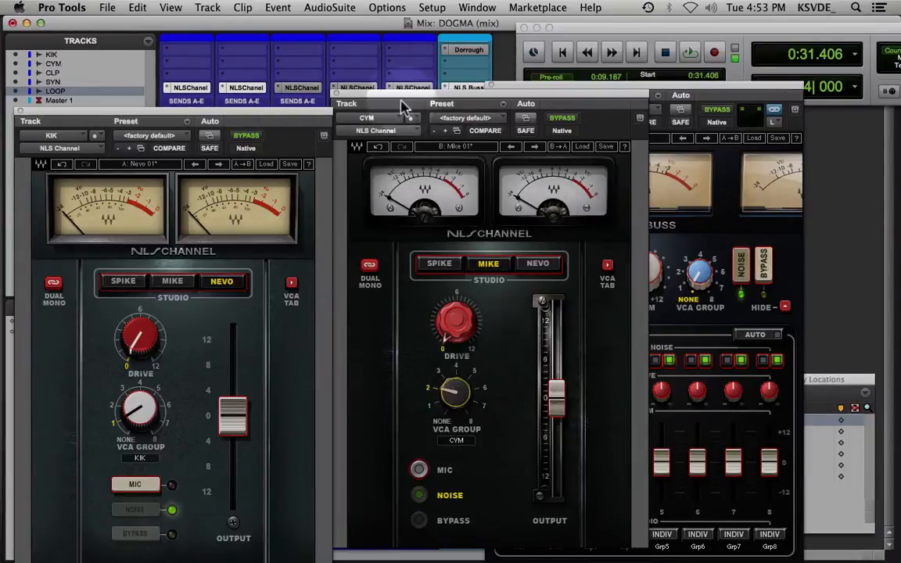
click(301, 88)
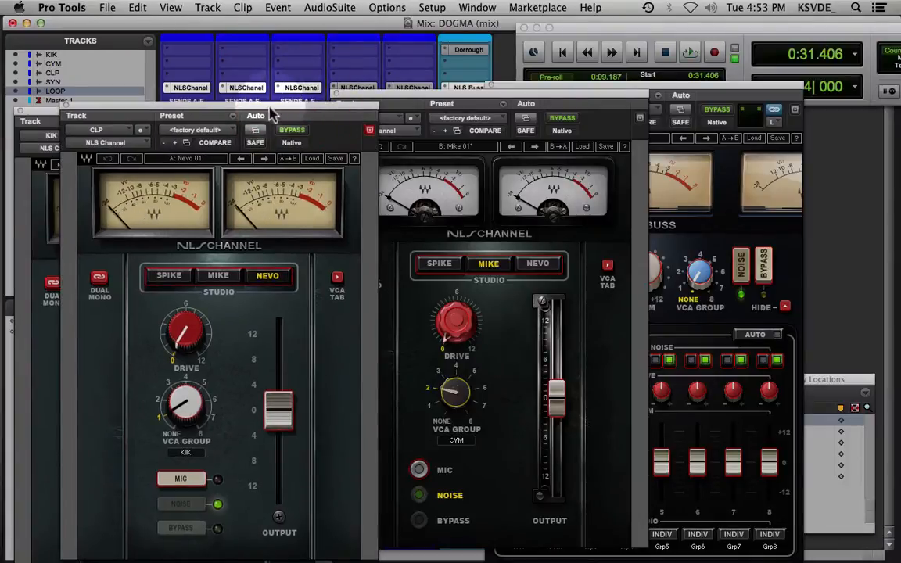
drag(269, 106, 406, 64)
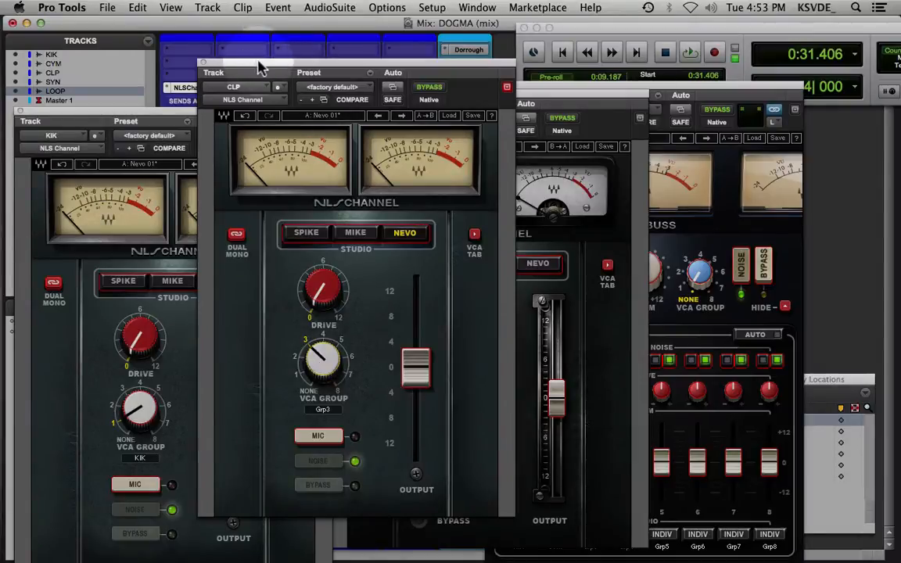
drag(260, 66, 389, 70)
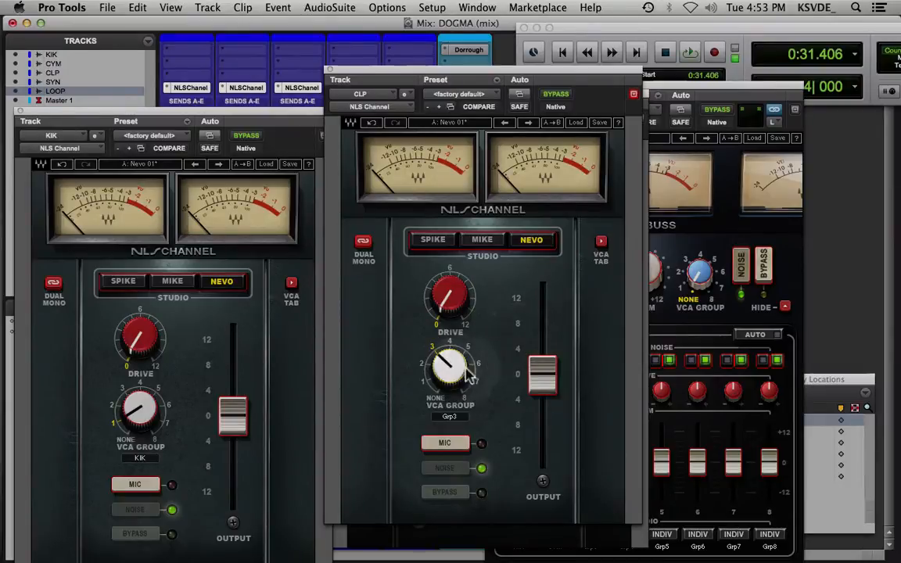
Try the CLP channel in VCA group 2 with its window alongside CYM, and set it back to group 3
drag(454, 370, 462, 379)
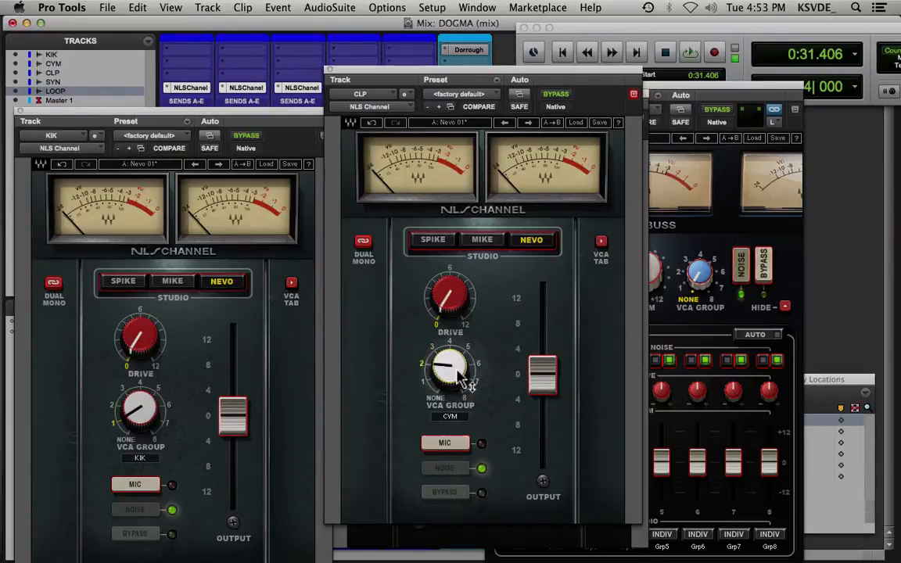
drag(433, 81, 661, 92)
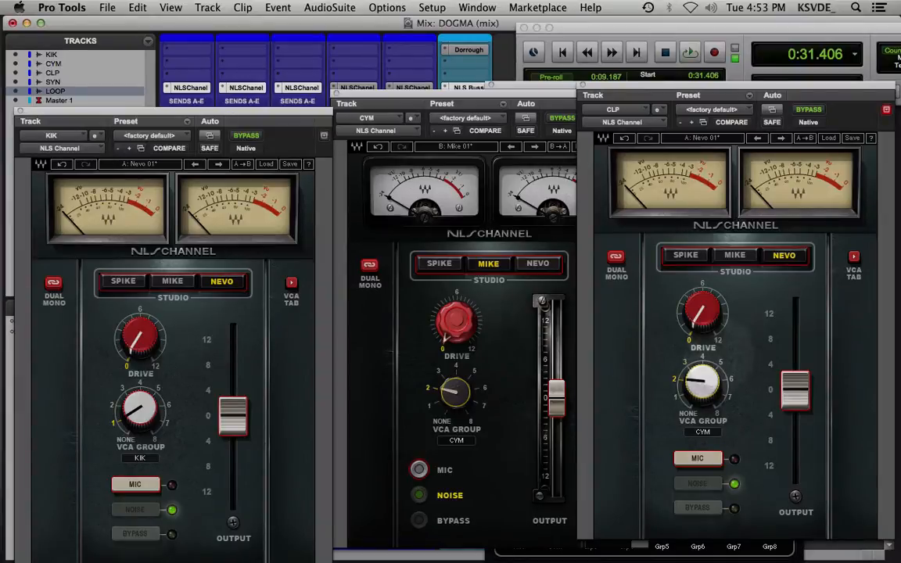
drag(708, 391, 708, 379)
Close the KIK and CYM plug-in windows and place the CLP channel window beside the NLS Buss window
drag(706, 86, 384, 112)
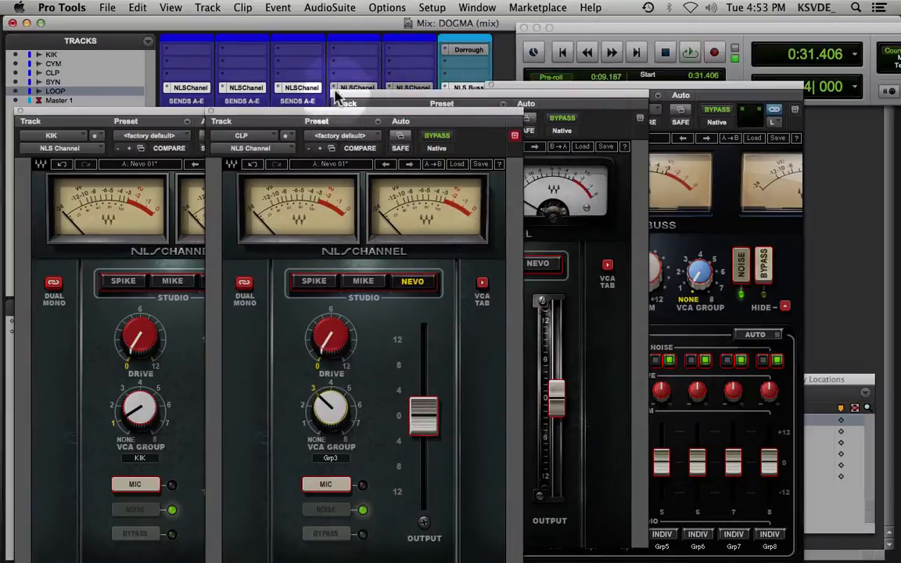
click(21, 113)
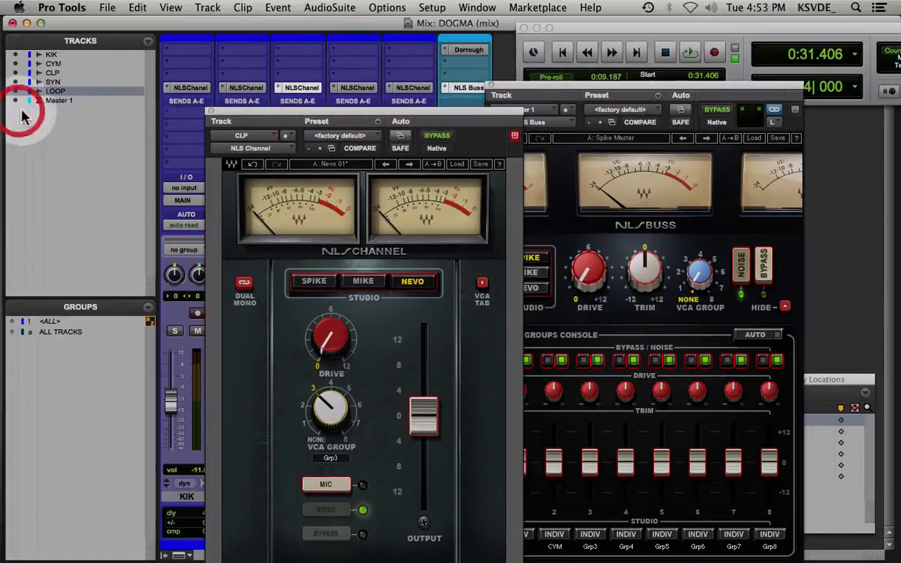
drag(330, 121, 247, 91)
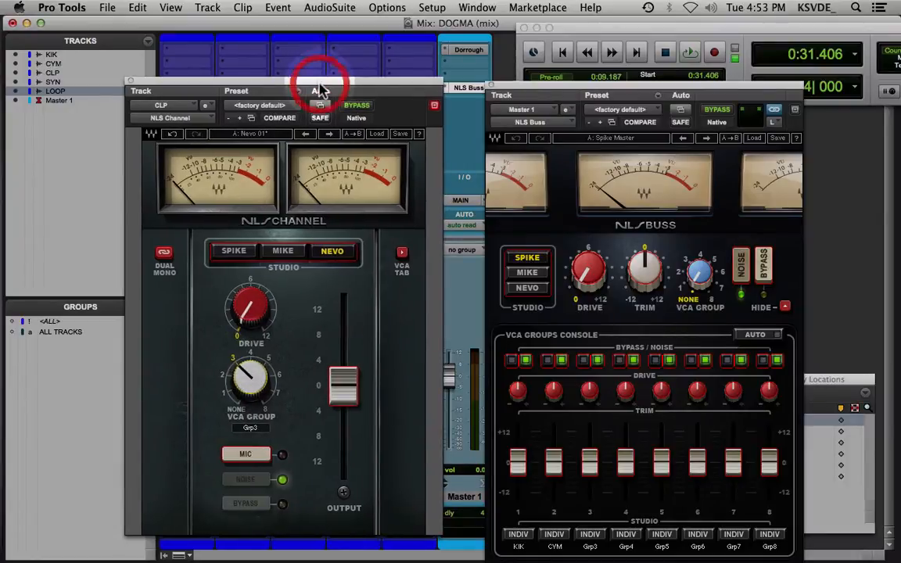
Show the VCA groups console in the CLP channel's plug-in and name group 3 CLP
mouse_move(313, 85)
mouse_down()
mouse_move(740, 125)
mouse_move(291, 34)
mouse_move(303, 97)
mouse_up()
click(400, 270)
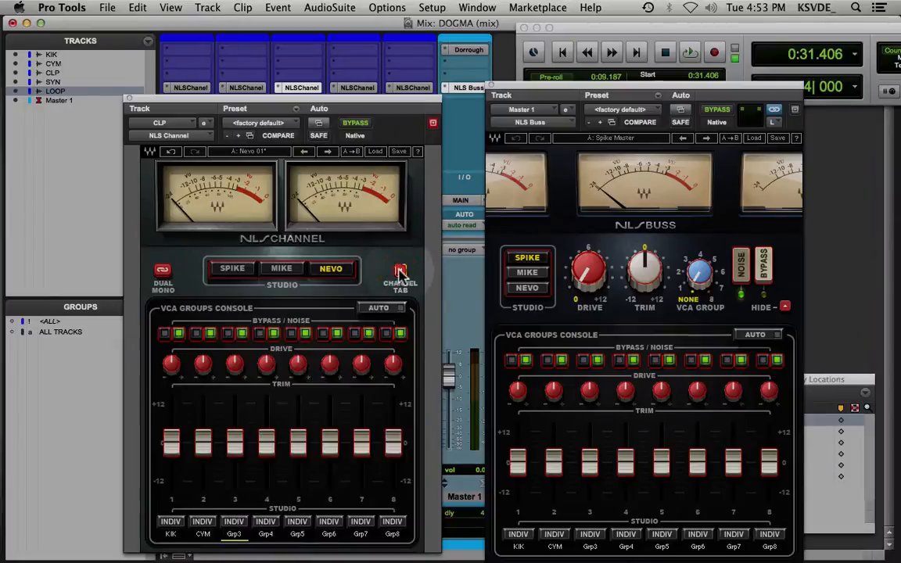
double_click(238, 535)
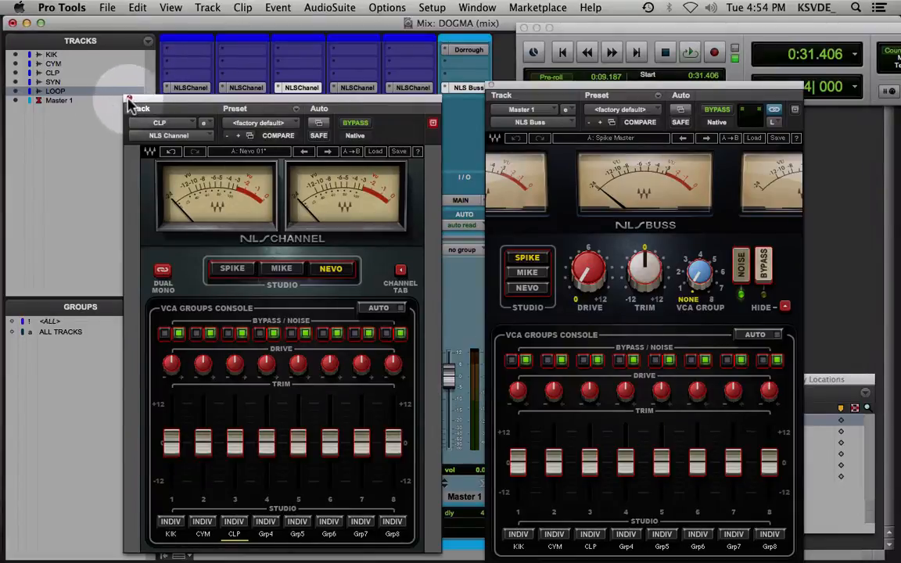
Open the NLS Channel plug-in on the SYN track, place its window beside NLS Buss and assign it to VCA group 4
click(362, 91)
drag(277, 109, 311, 77)
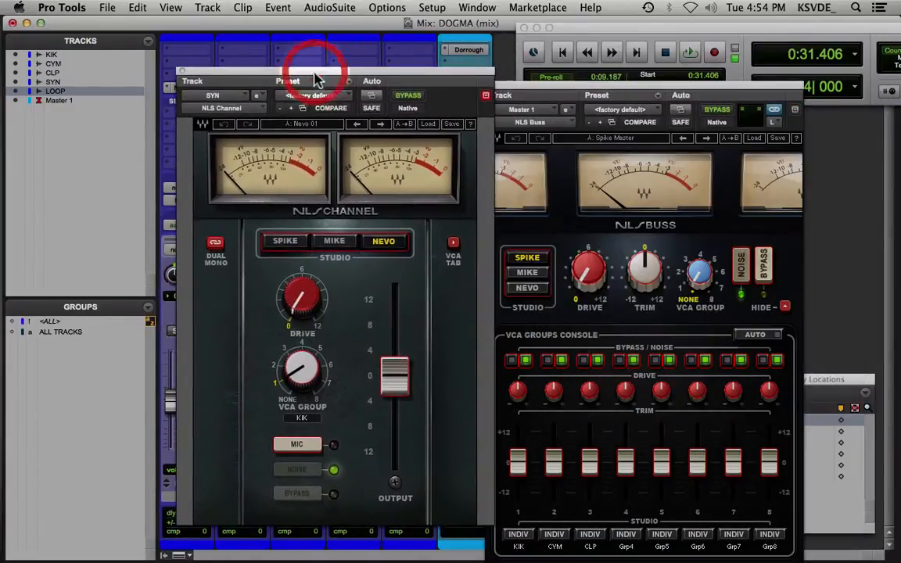
drag(313, 383, 313, 356)
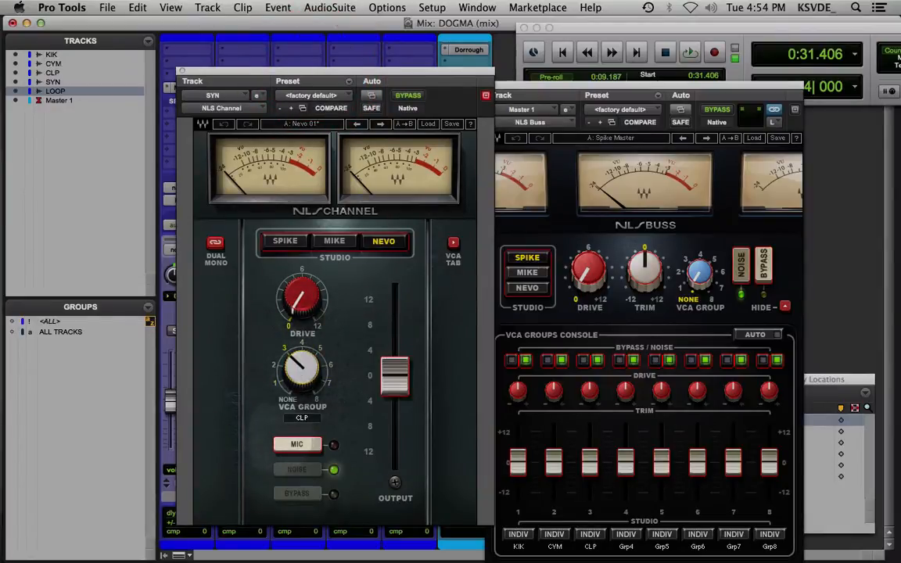
drag(302, 368, 302, 360)
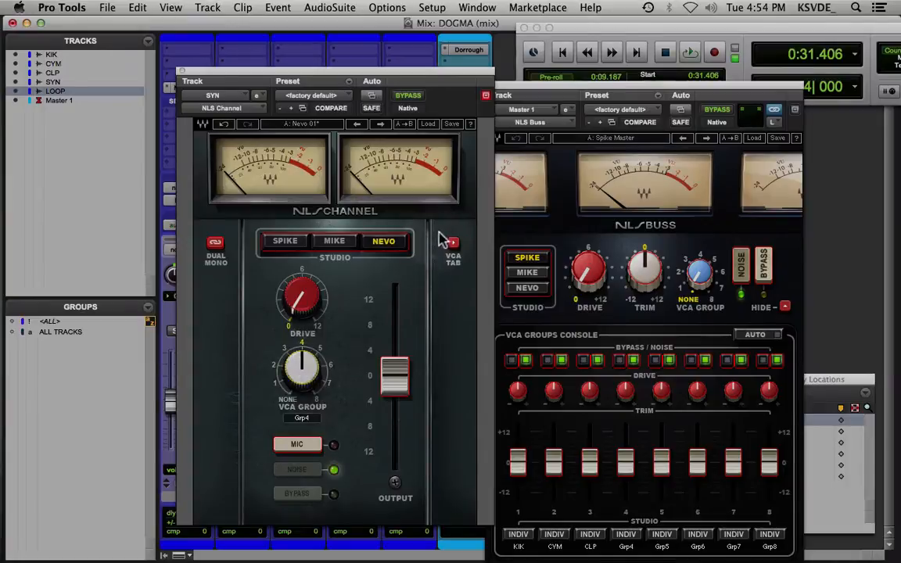
Name VCA group 4 SYN in the SYN channel's VCA groups console and close the plug-in window
click(453, 242)
click(319, 507)
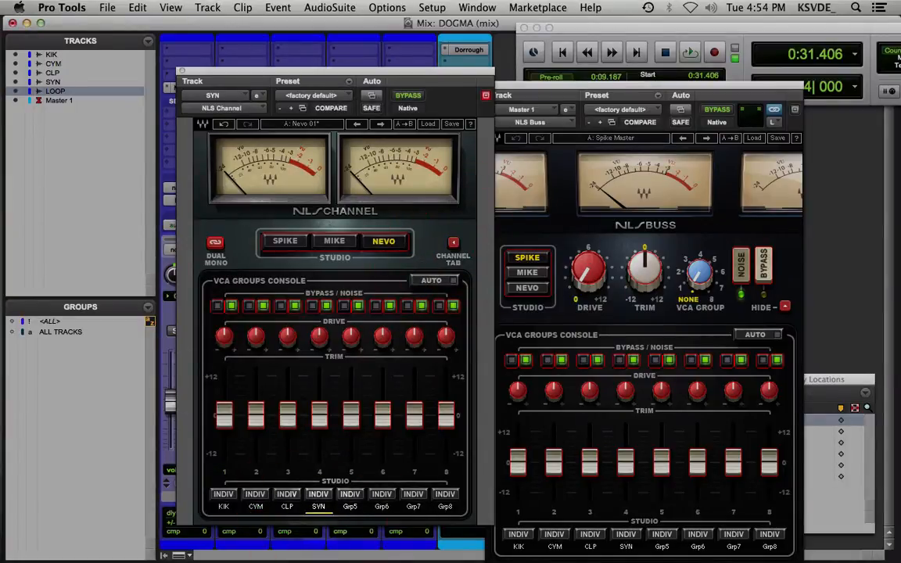
click(182, 71)
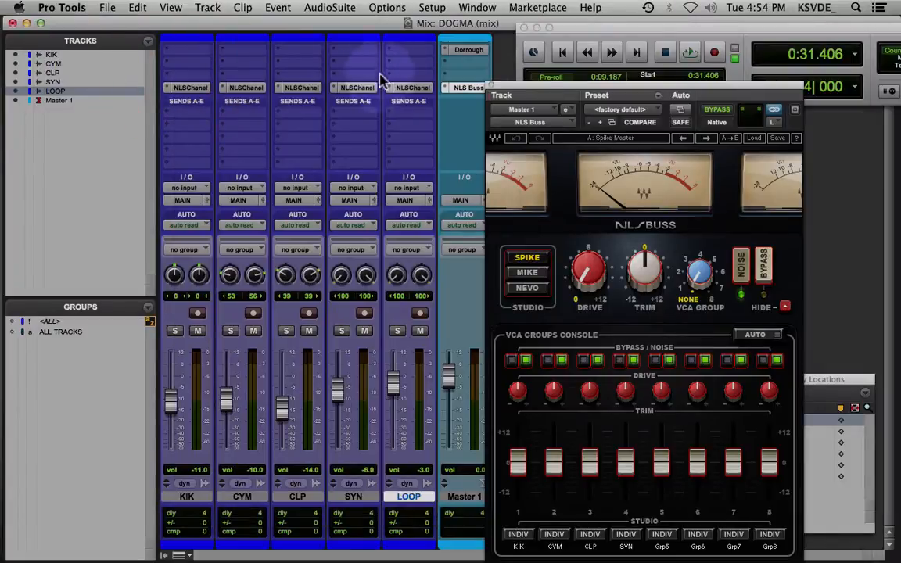
Open the NLS Channel plug-in on the LOOP track and assign it to VCA group 5
double_click(405, 88)
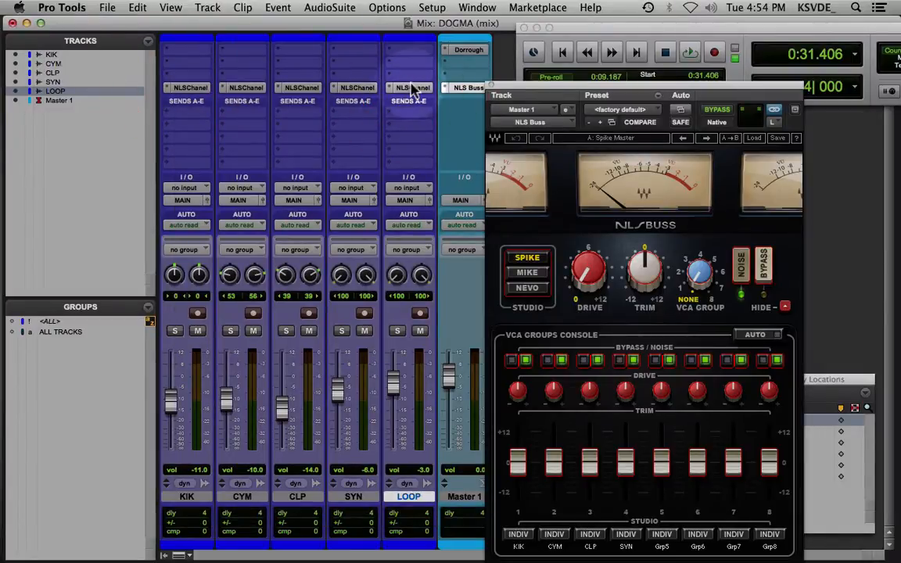
click(412, 88)
drag(302, 370, 302, 321)
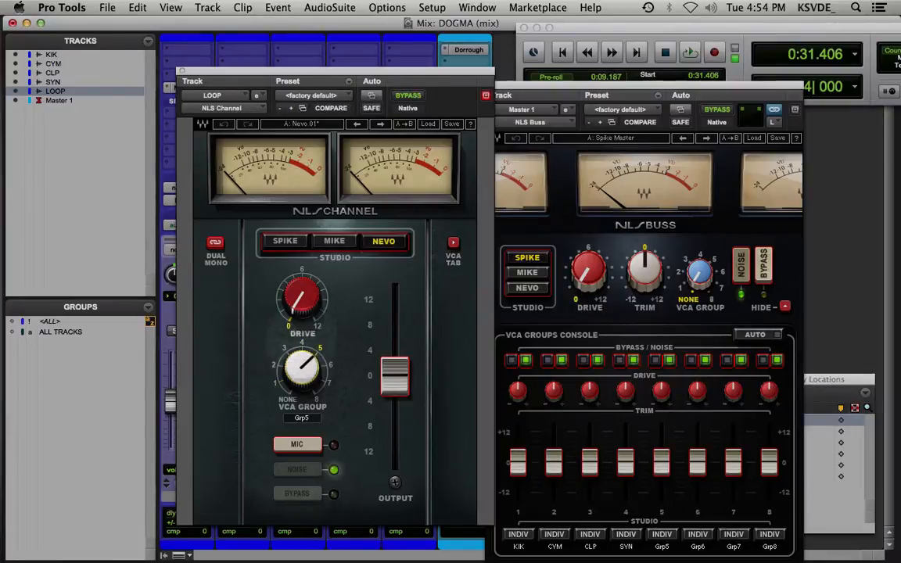
drag(302, 321, 302, 307)
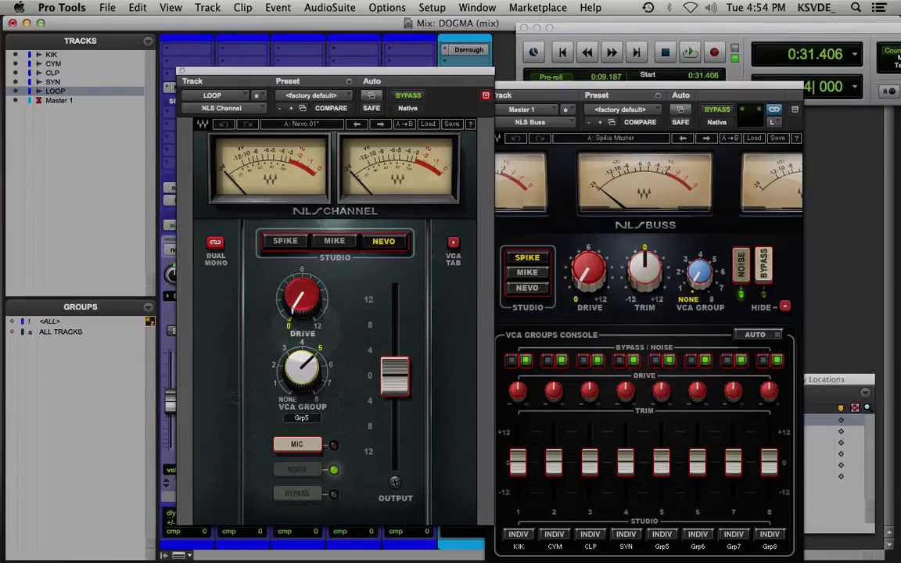
Name VCA group 5 LOOP in the LOOP channel's VCA groups console and close the plug-in window
click(454, 244)
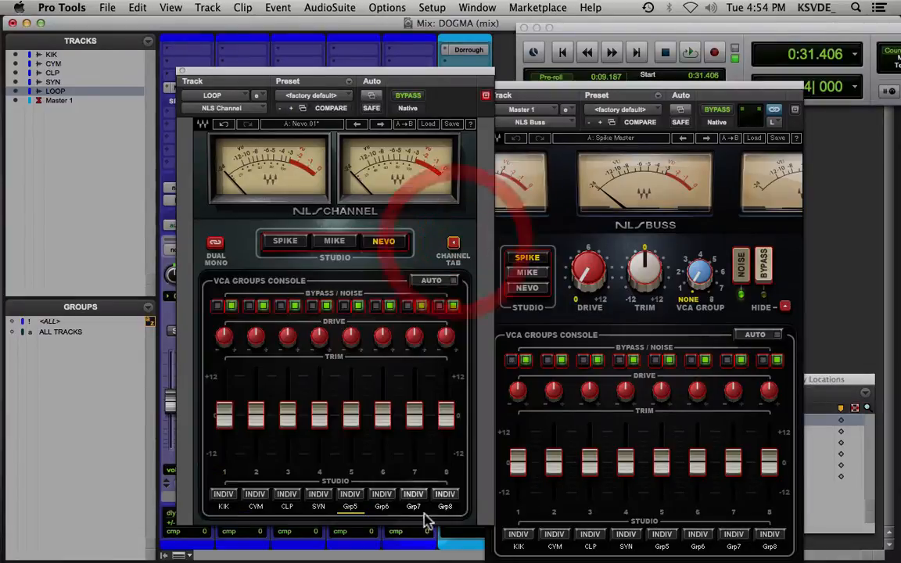
double_click(352, 508)
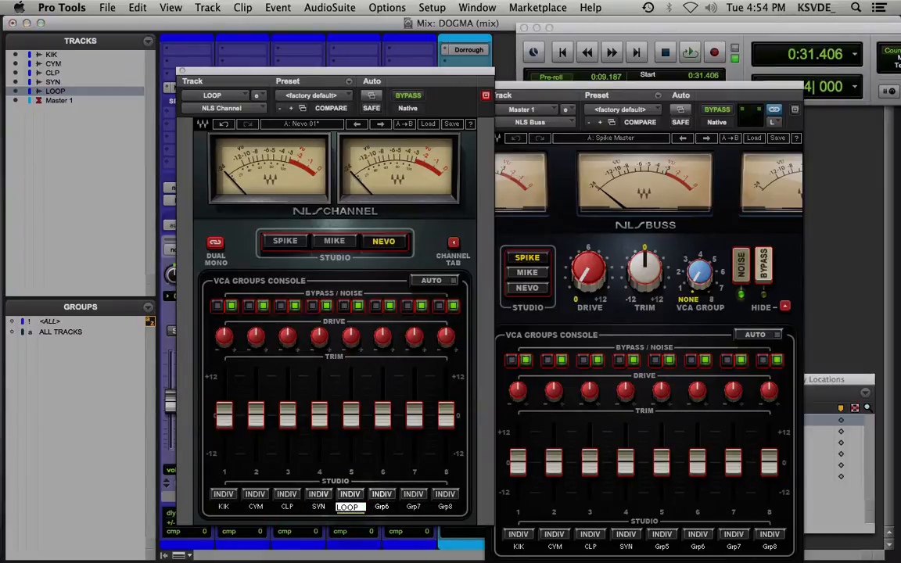
click(181, 72)
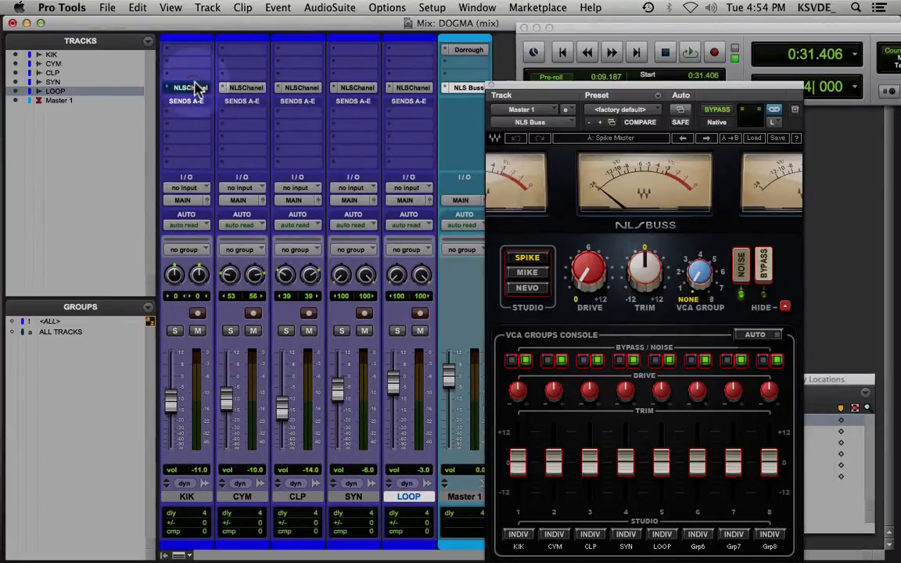
Bypass the NLS inserts on all tracks at once and re-enable them
click(196, 90)
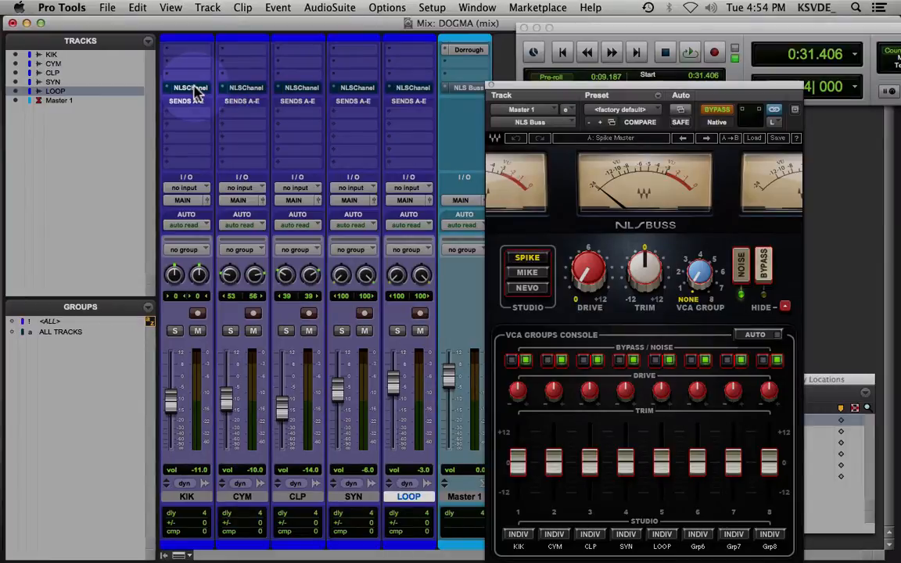
click(195, 91)
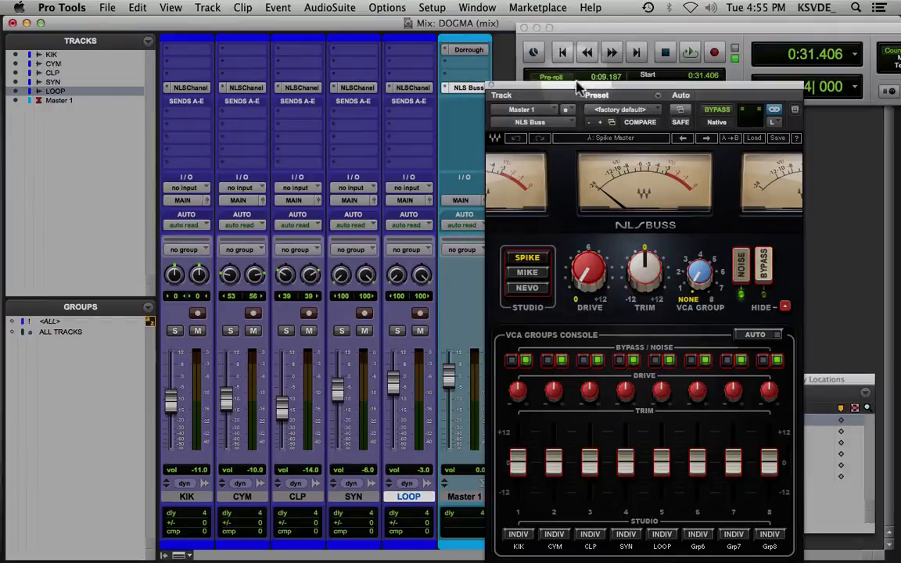
Solo the KIK track and close the NLS Buss plug-in window
drag(569, 86, 647, 47)
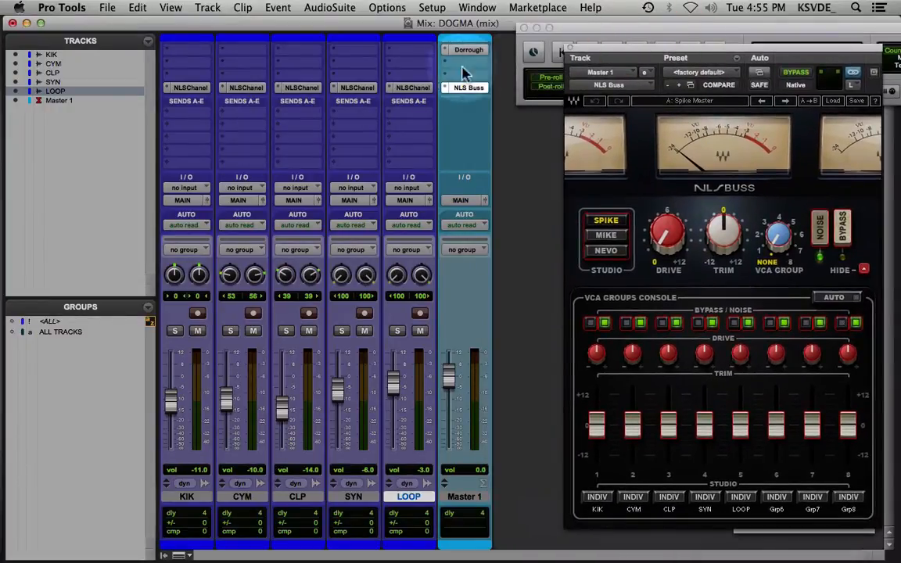
click(417, 90)
click(176, 69)
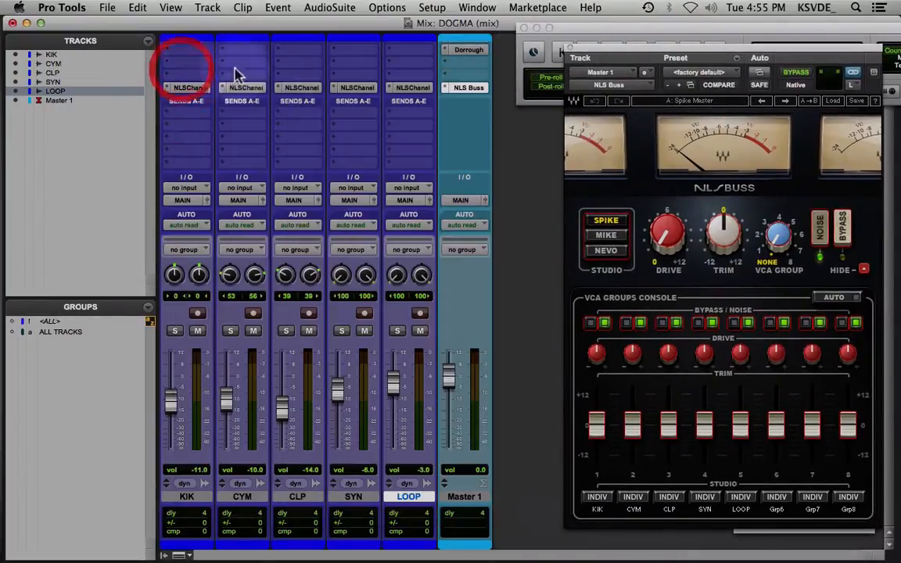
click(175, 331)
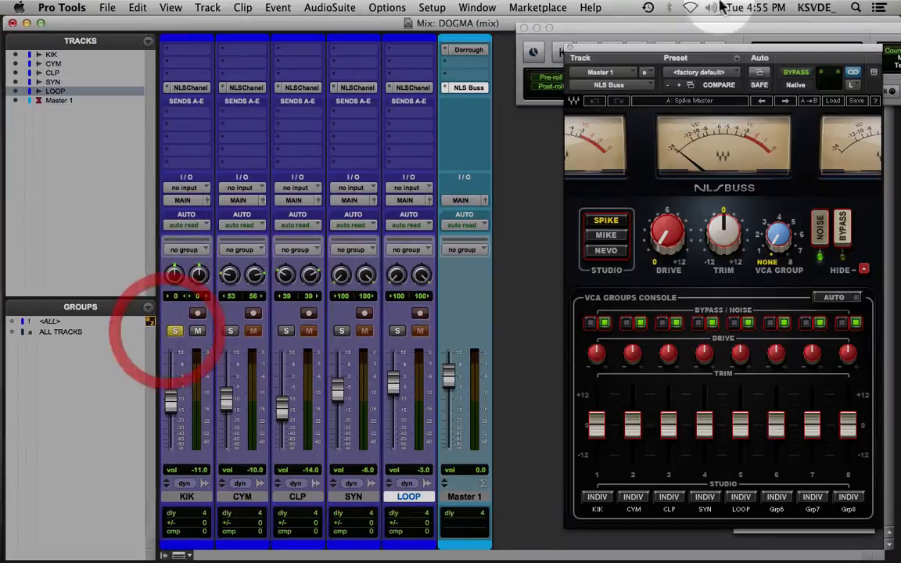
drag(629, 58, 584, 47)
click(524, 29)
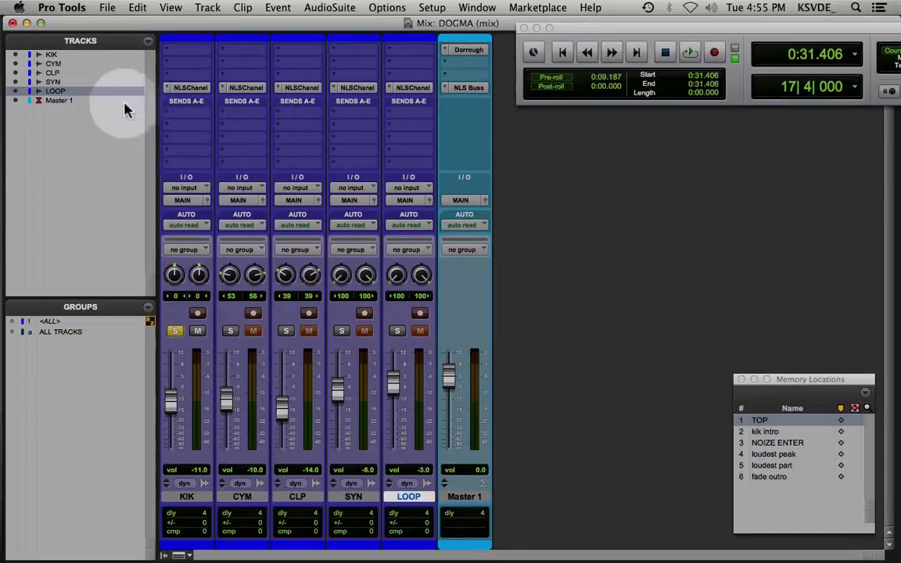
Open the NLS Channel plug-in on the KIK track, move its window clear of the KIK fader and select the Spike studio model
click(188, 87)
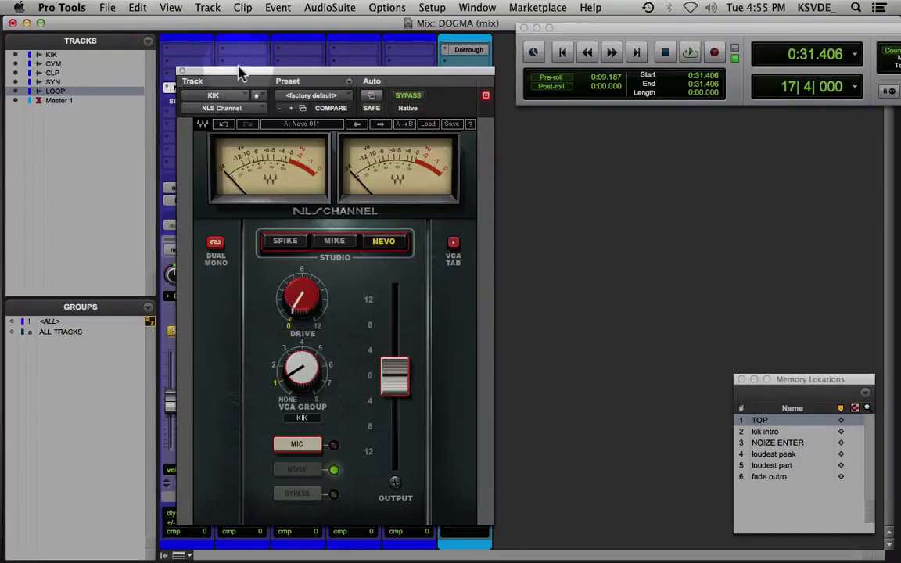
drag(242, 73, 441, 76)
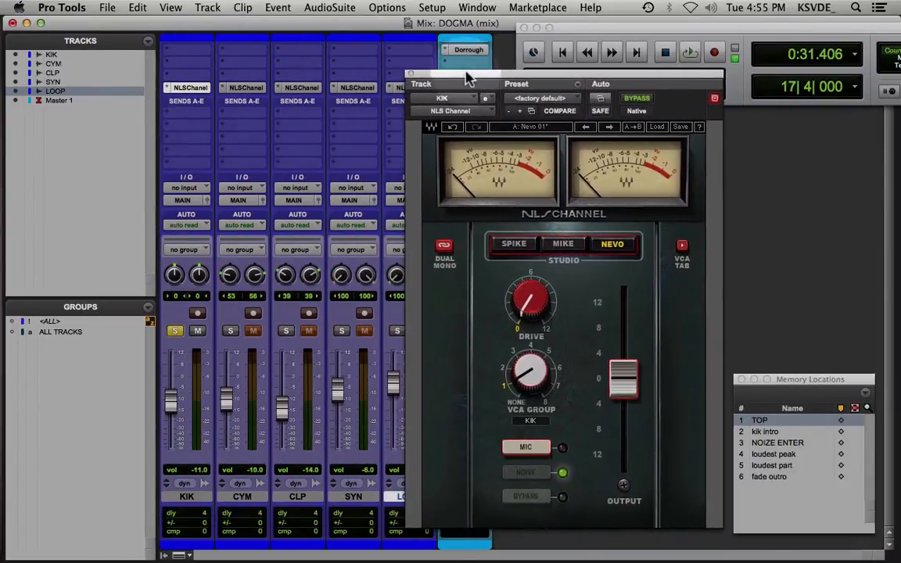
click(518, 244)
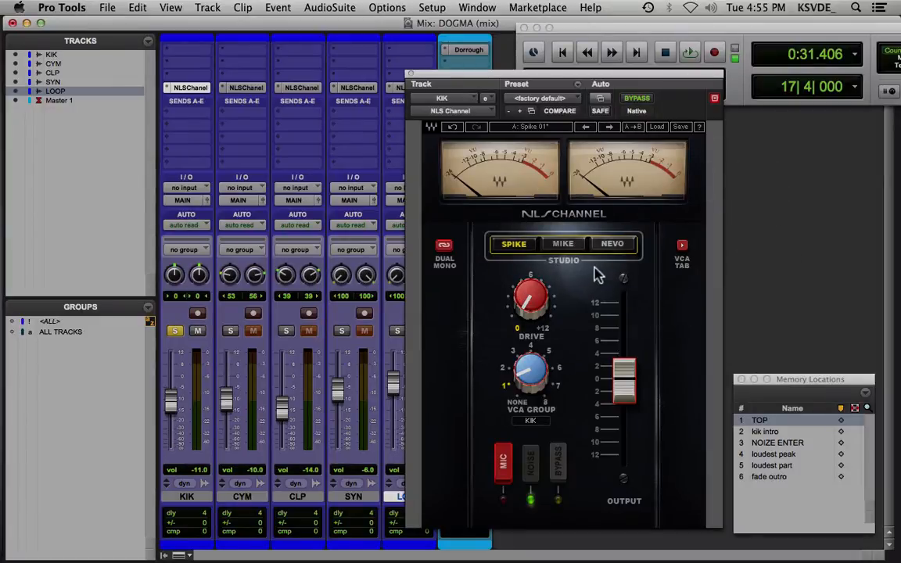
Audition the soloed KIK track from the kik intro memory location and stop playback
key(space)
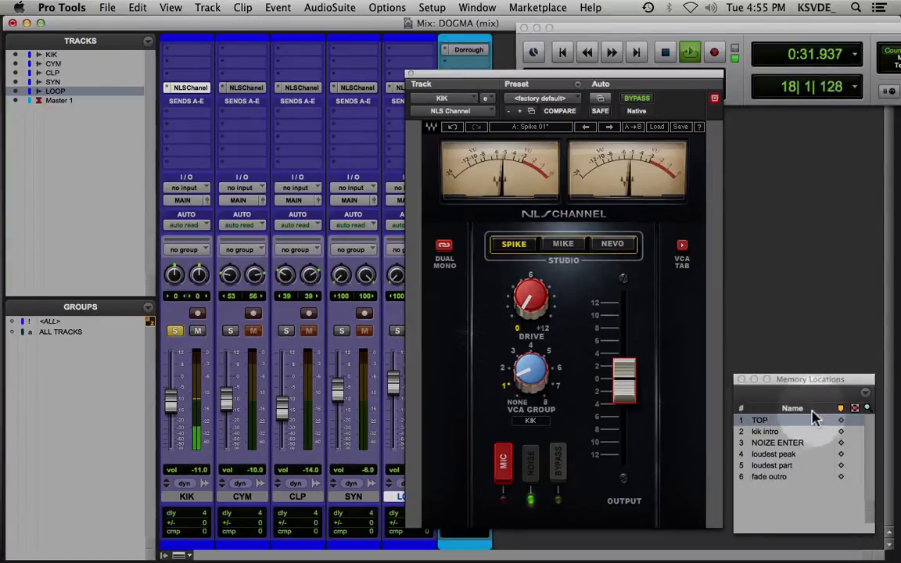
click(780, 431)
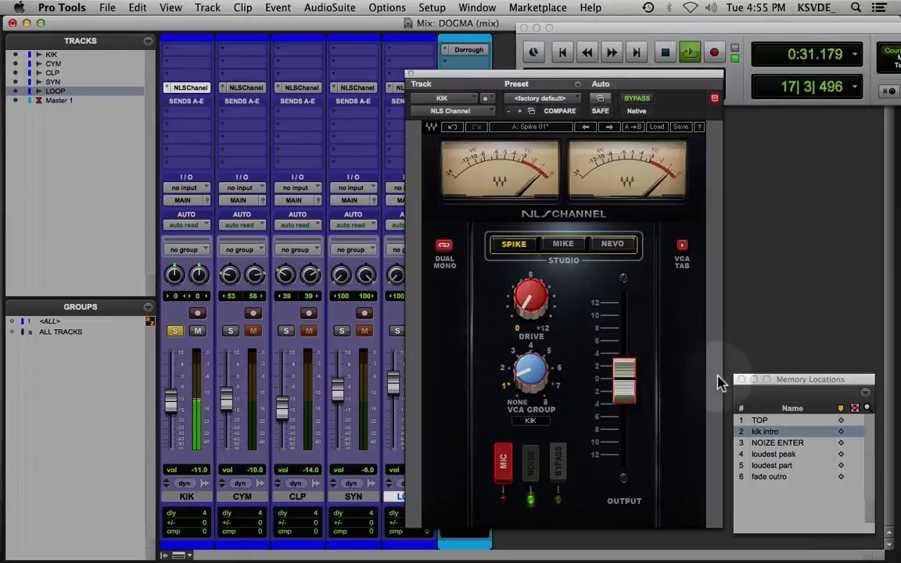
key(space)
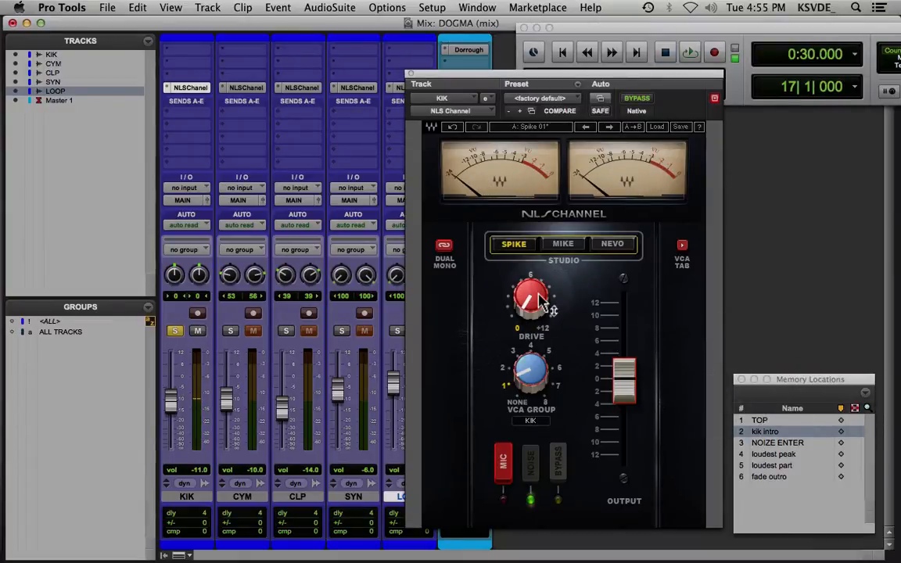
View the song's clips and markers in the Edit window, recall the loudest part location and return to kik intro
key(super+equal)
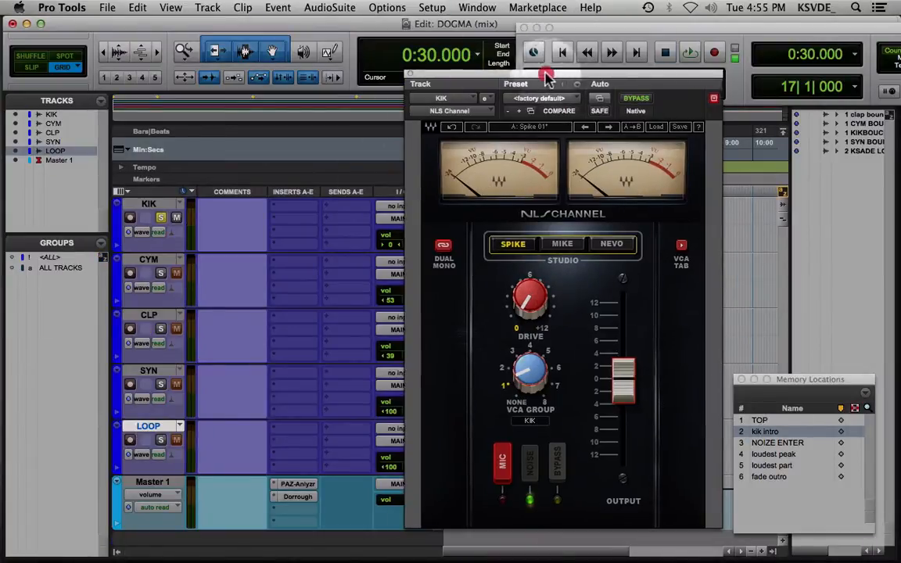
drag(548, 76, 183, 95)
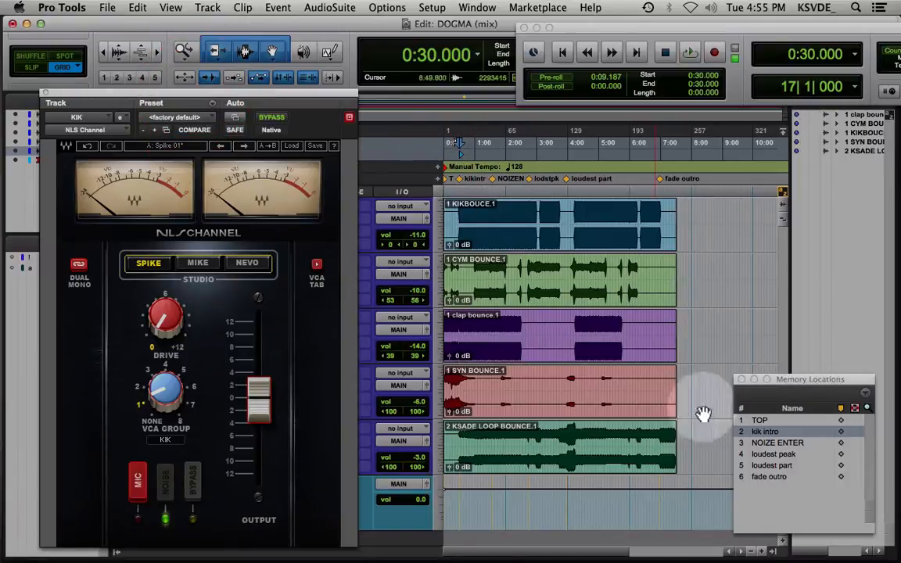
click(822, 443)
click(785, 467)
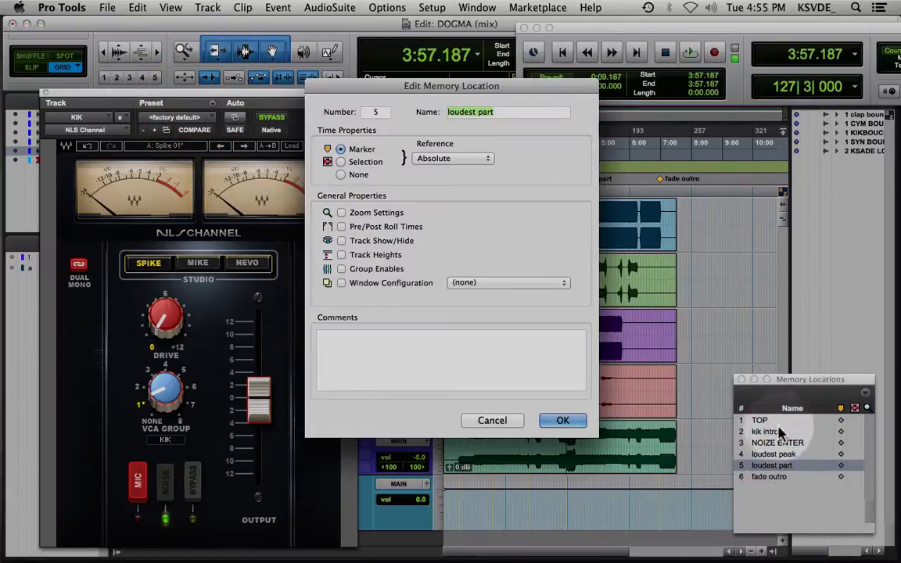
click(561, 420)
click(763, 431)
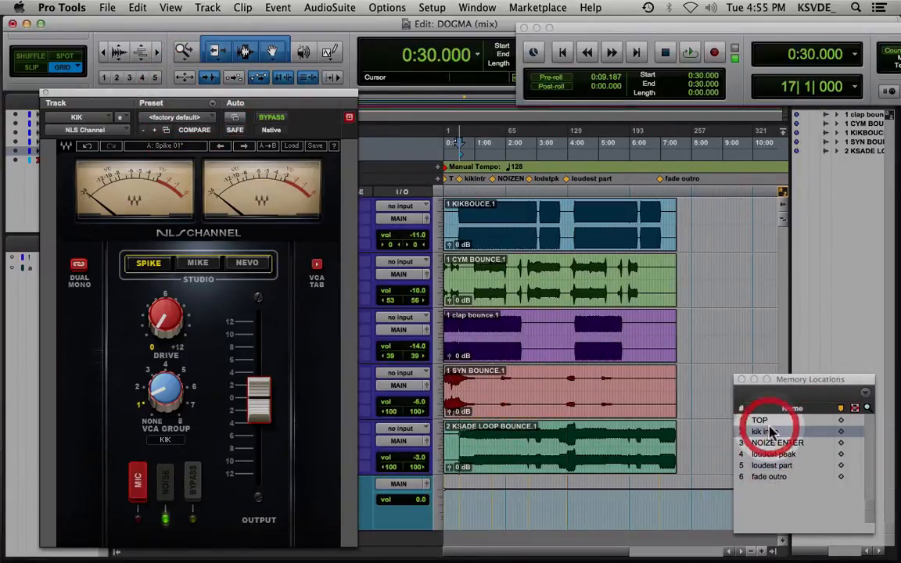
Return to the Mix window and arrange the KIK channel plug-in and Memory Locations windows beside the track faders
drag(141, 96, 628, 78)
key(super+equal)
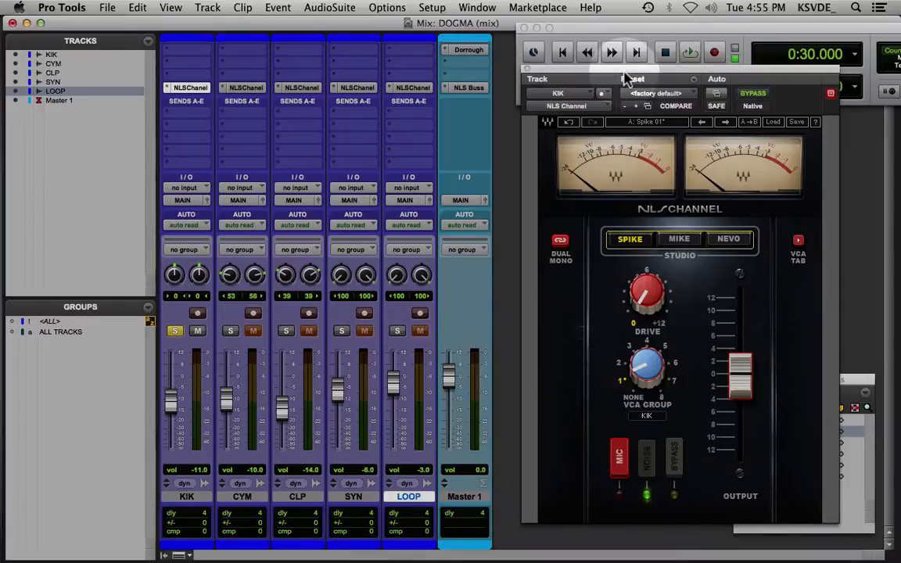
mouse_move(626, 78)
mouse_down()
mouse_move(505, 67)
mouse_move(612, 81)
mouse_move(617, 75)
mouse_up()
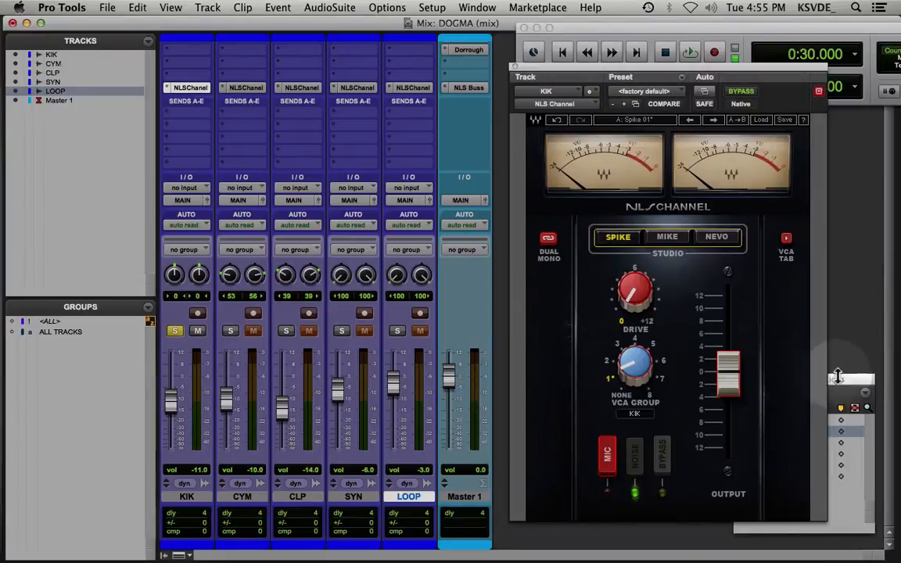
drag(837, 377, 843, 413)
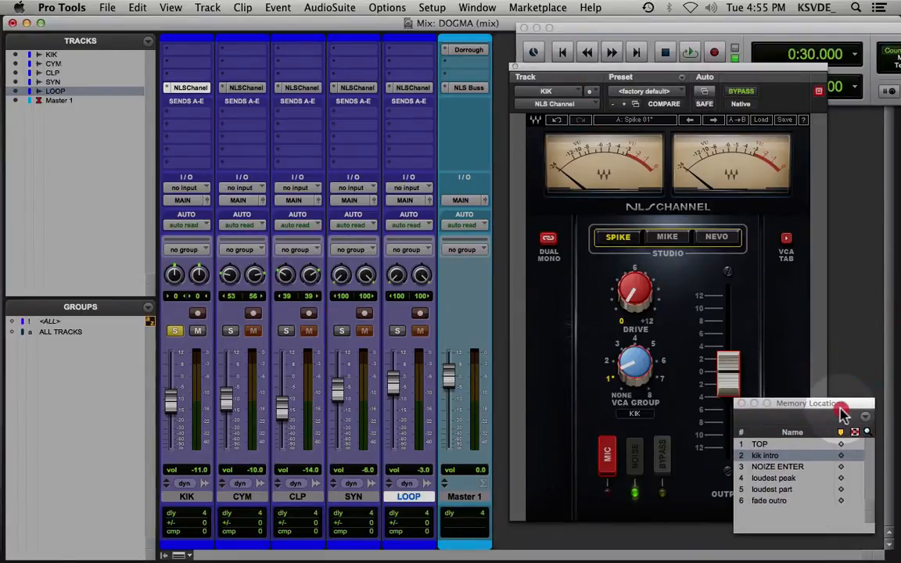
drag(785, 403, 780, 360)
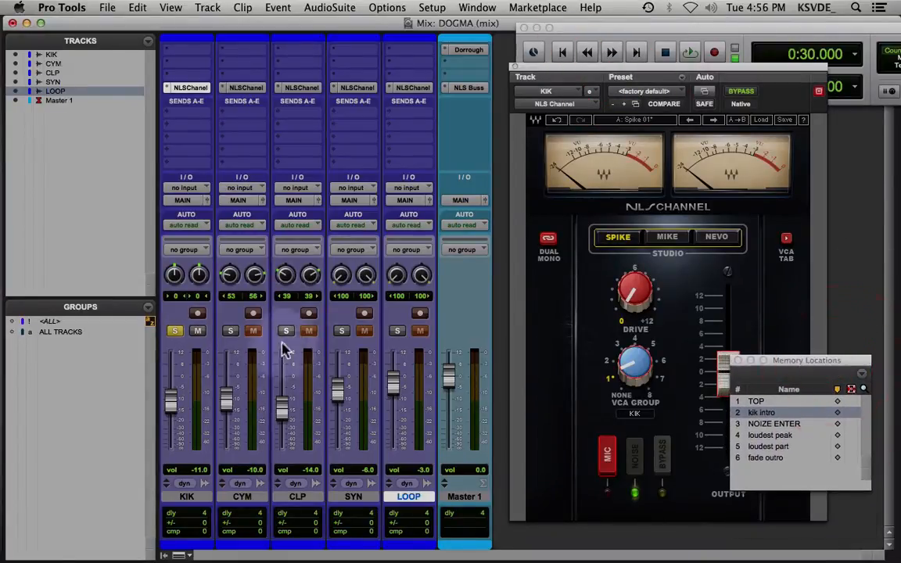
Audition the soloed KIK track with the Spike model, adjusting the NLS Channel drive during playback, and stop
key(space)
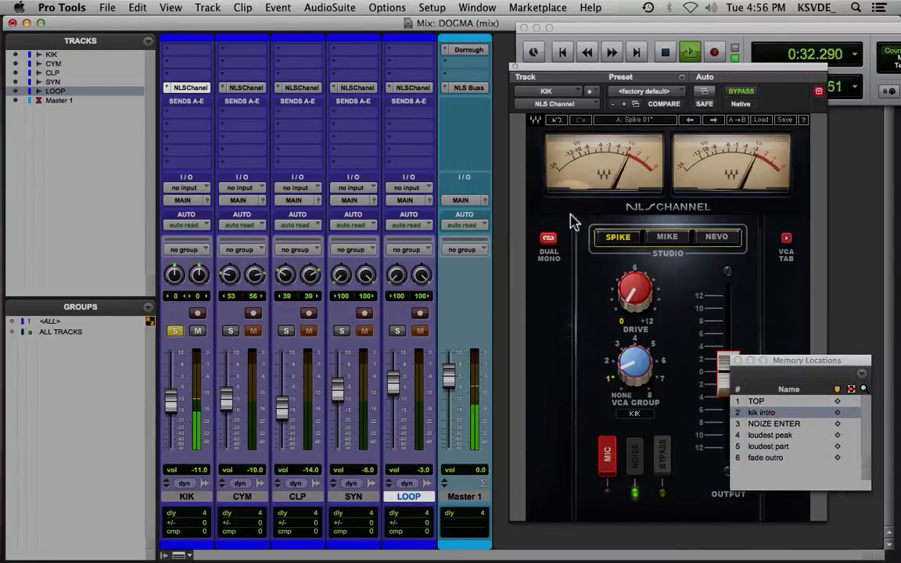
click(638, 291)
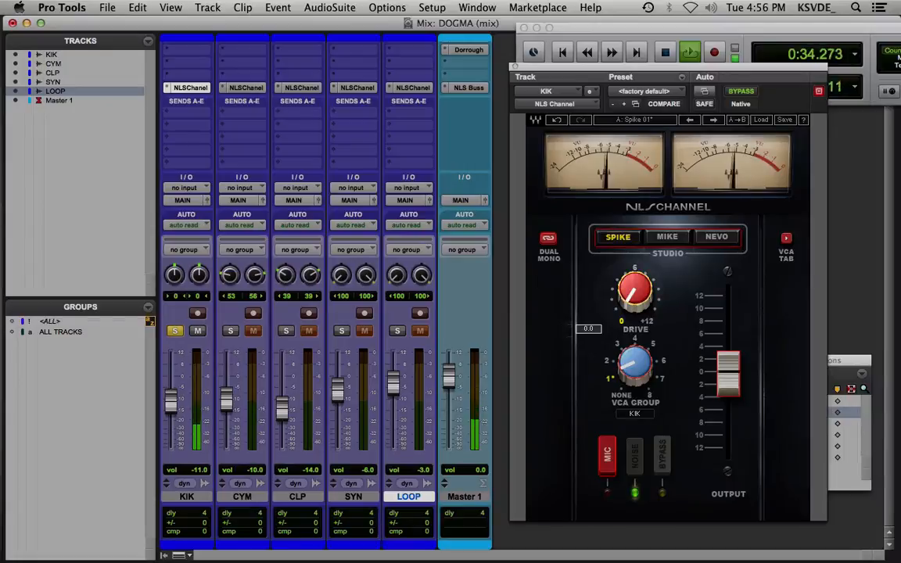
mouse_move(638, 291)
mouse_down()
mouse_move(638, 213)
mouse_move(635, 301)
mouse_up()
key(space)
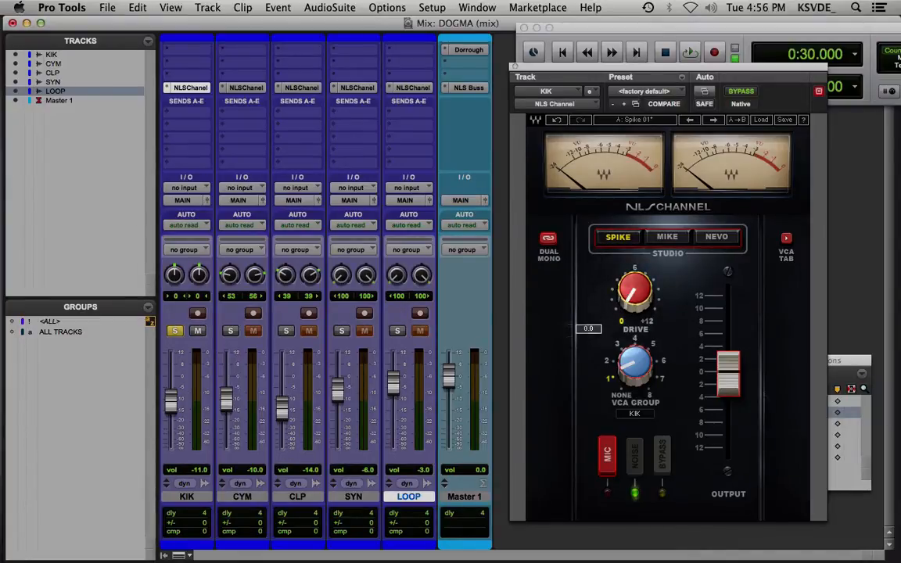
key(space)
drag(630, 300, 632, 256)
key(space)
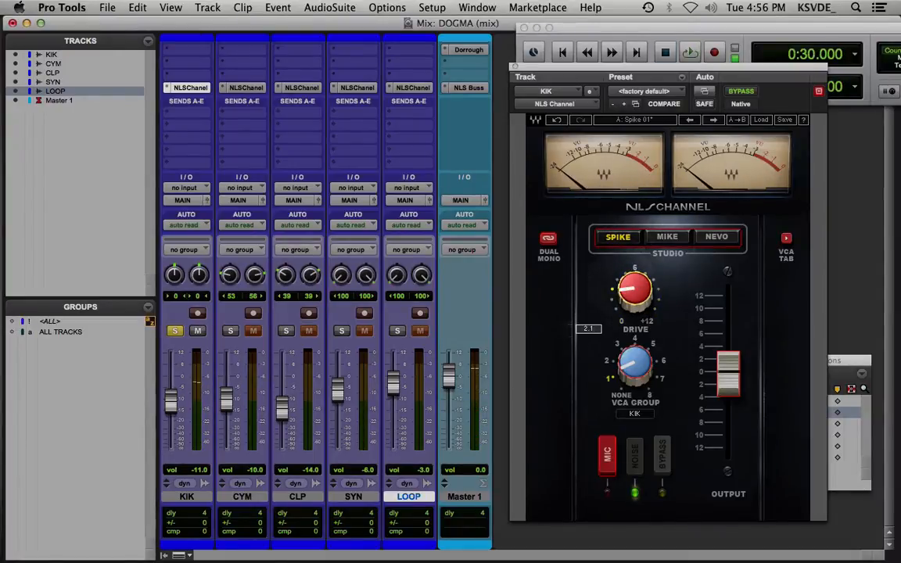
Audition the KIK channel on the Mike model with drive at about 6.7 and on Nevo with drive at about 4.2
click(666, 237)
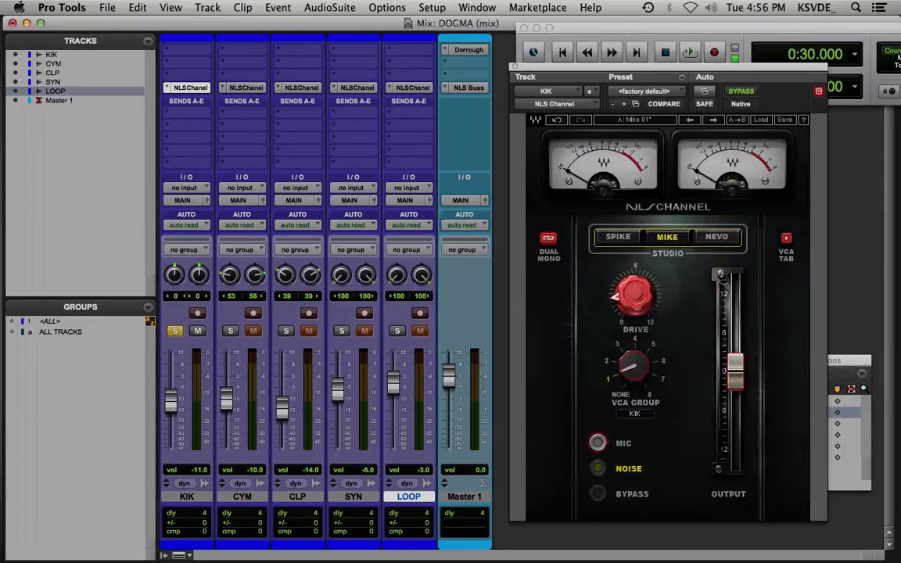
drag(617, 296, 624, 311)
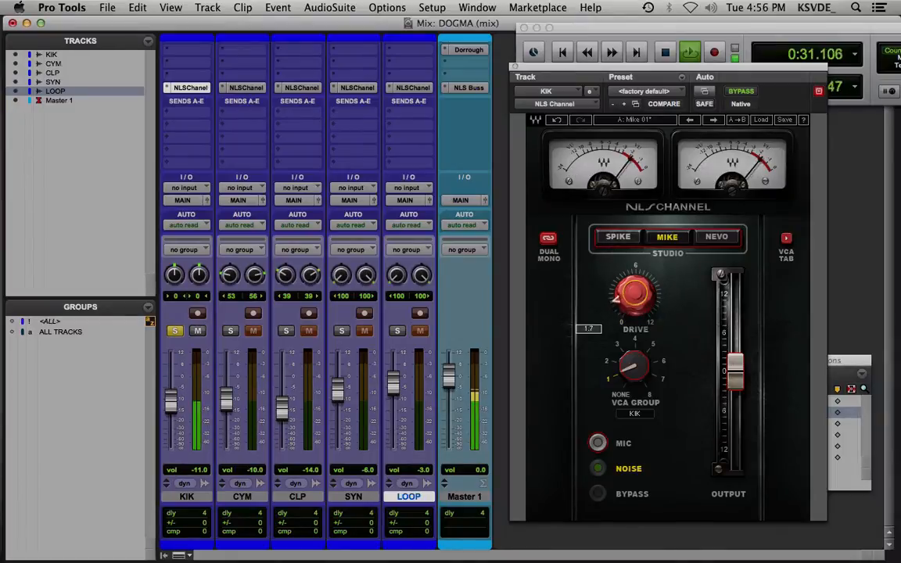
drag(634, 296, 634, 266)
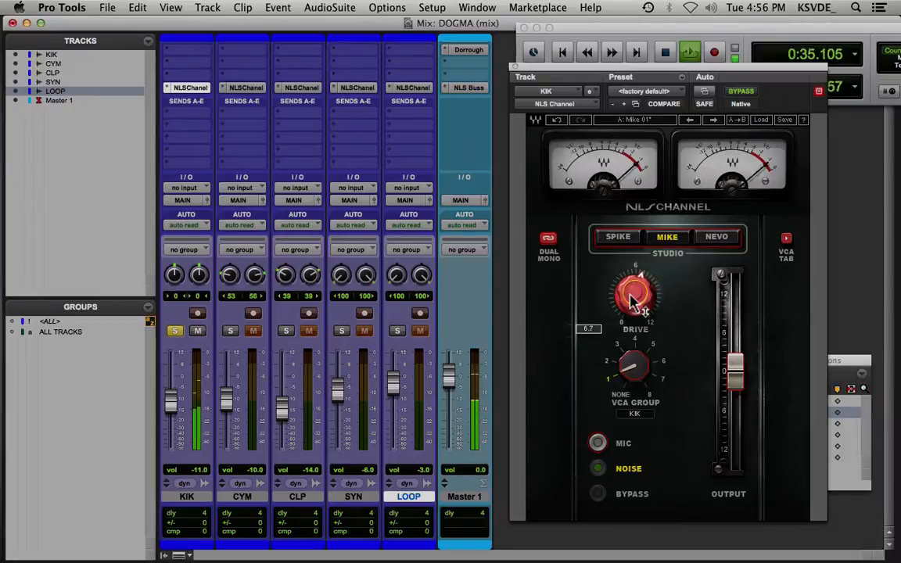
click(716, 236)
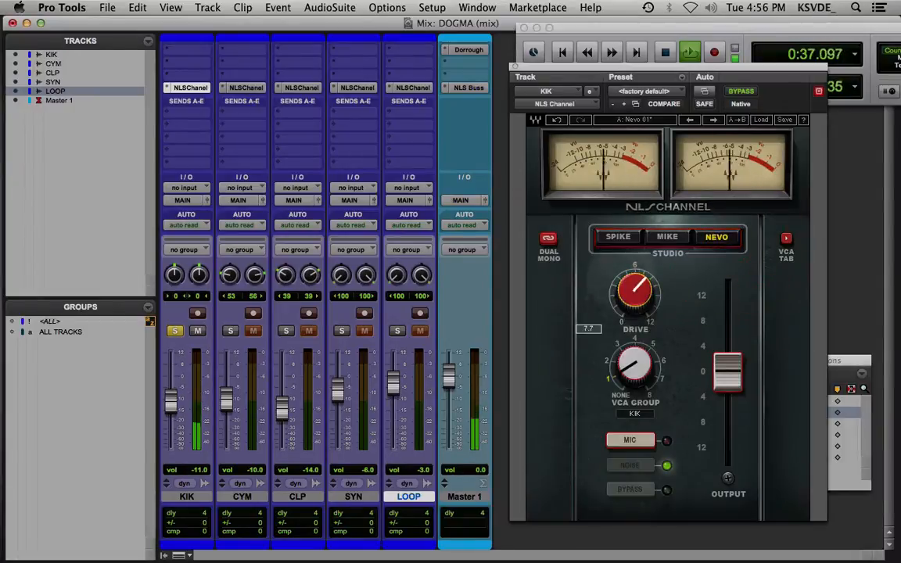
mouse_move(634, 291)
mouse_down()
mouse_move(634, 272)
mouse_move(634, 319)
mouse_move(634, 306)
mouse_up()
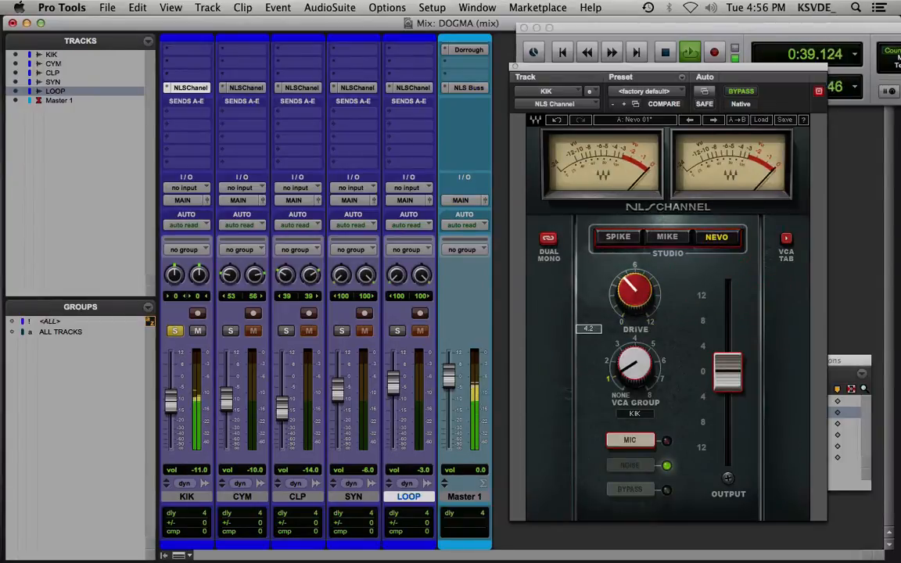
Compare the Mike and Spike studio models on the KIK channel and settle on Mike
click(668, 237)
click(618, 236)
click(667, 237)
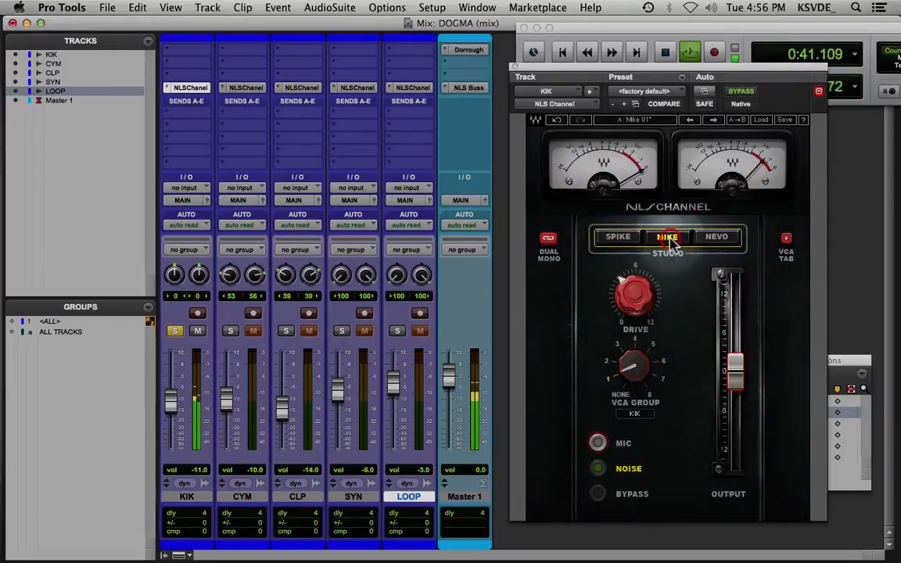
mouse_move(622, 279)
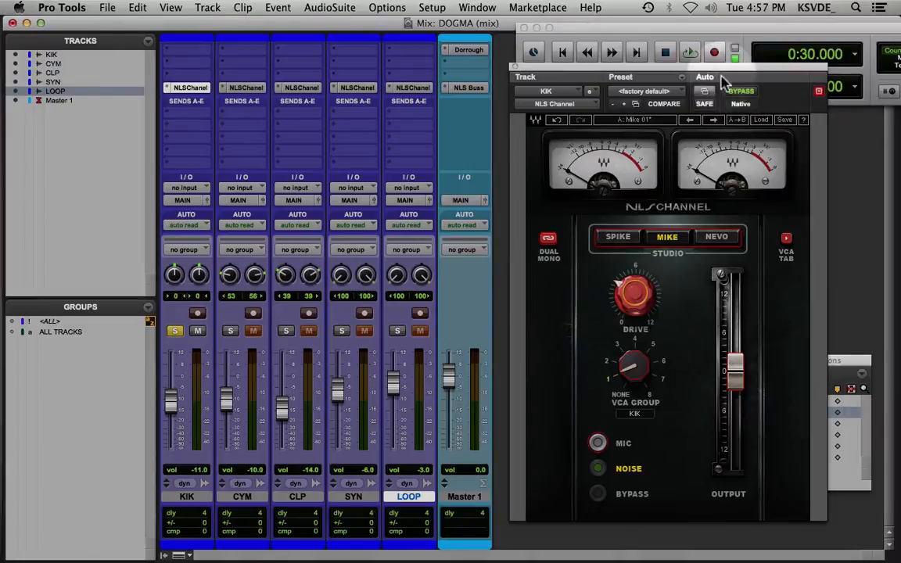
Set the KIK channel's drive to 6, lower its output slightly and compare the plug-in bypassed and active during playback
click(742, 92)
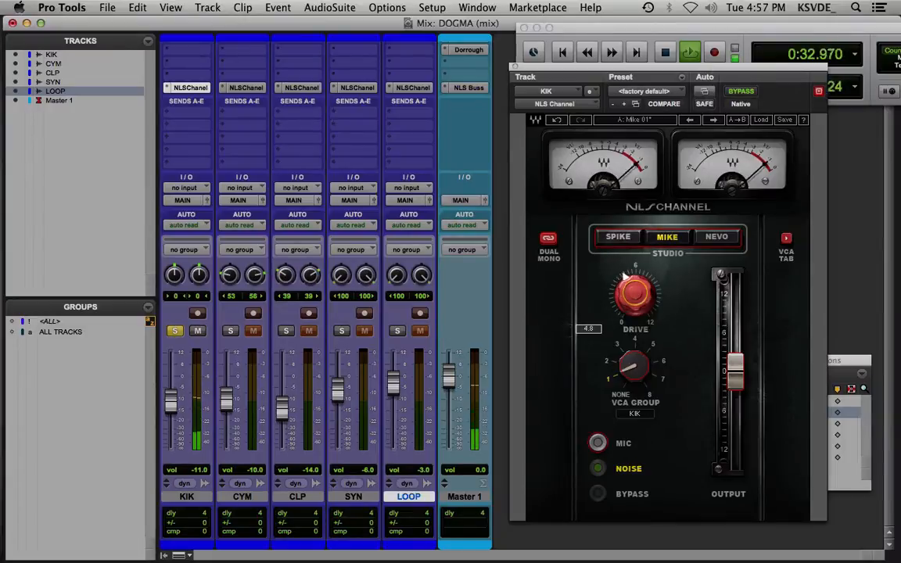
click(739, 92)
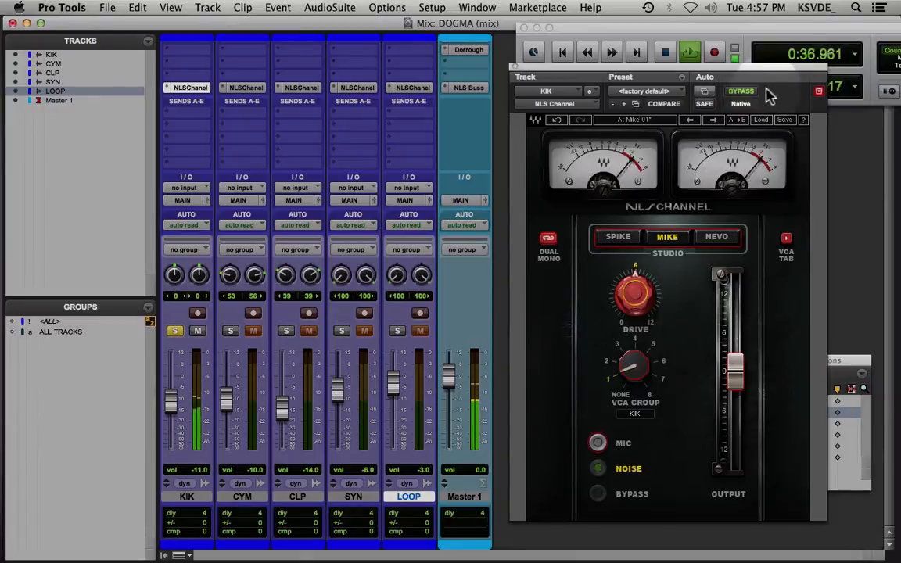
click(735, 92)
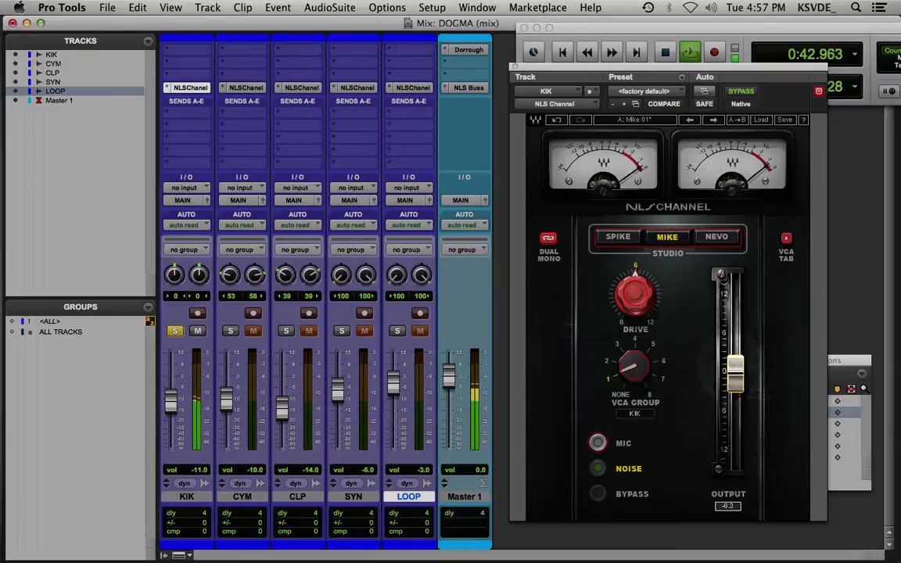
click(743, 92)
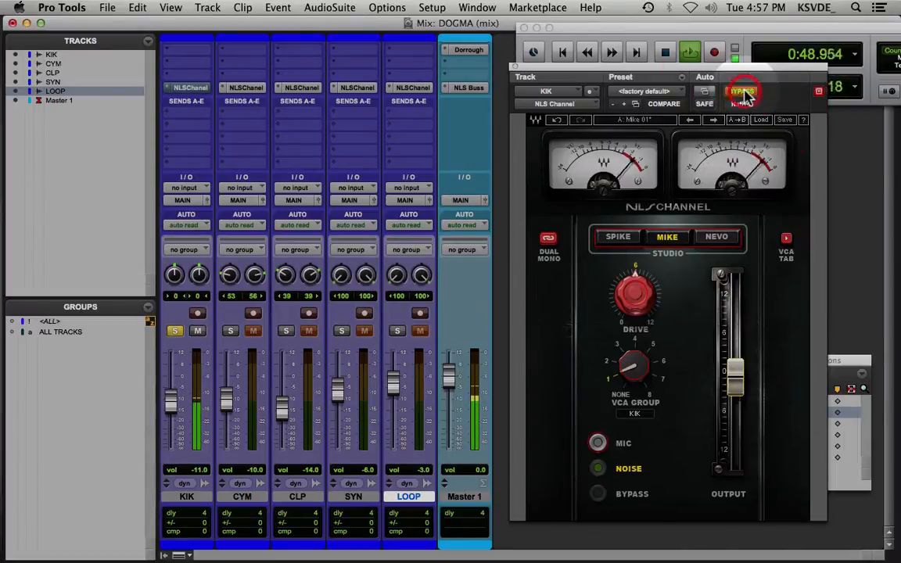
click(744, 92)
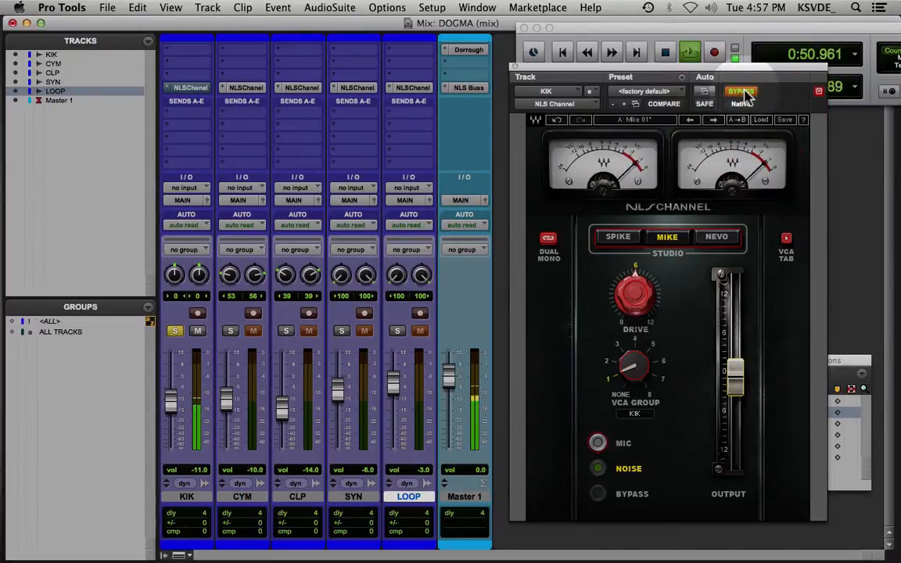
click(743, 92)
click(744, 92)
Replay KIK from kik intro, compare the plug-in bypassed and active again, leave it active and stop playback
key(space)
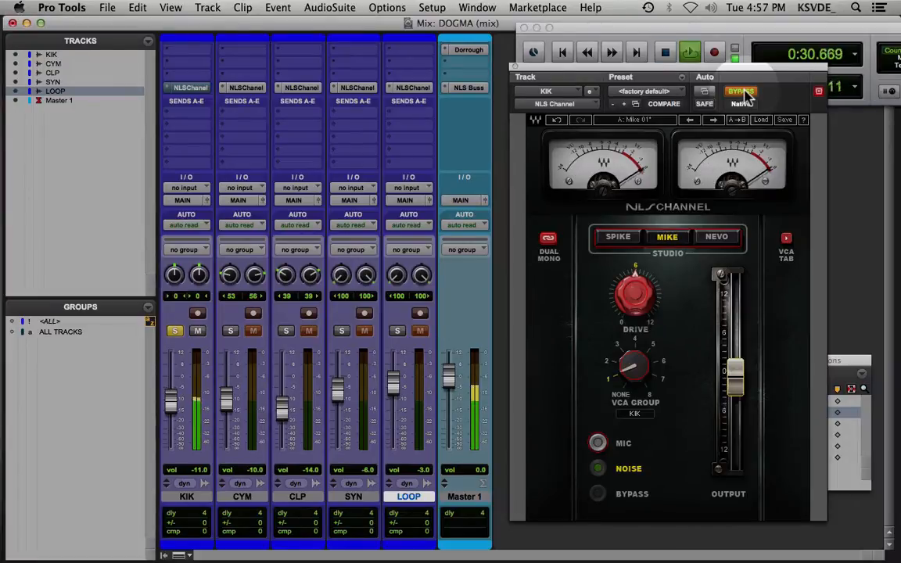
click(743, 92)
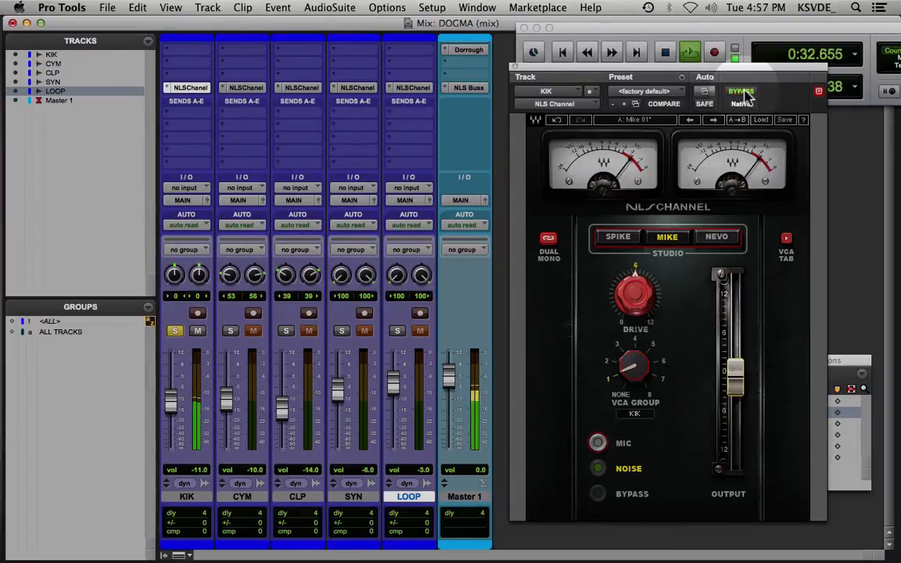
click(744, 92)
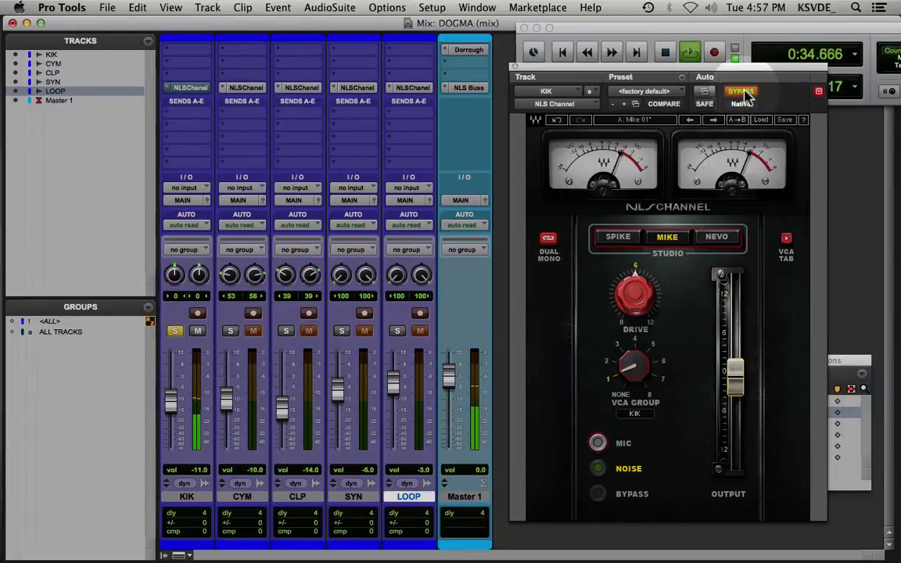
click(743, 92)
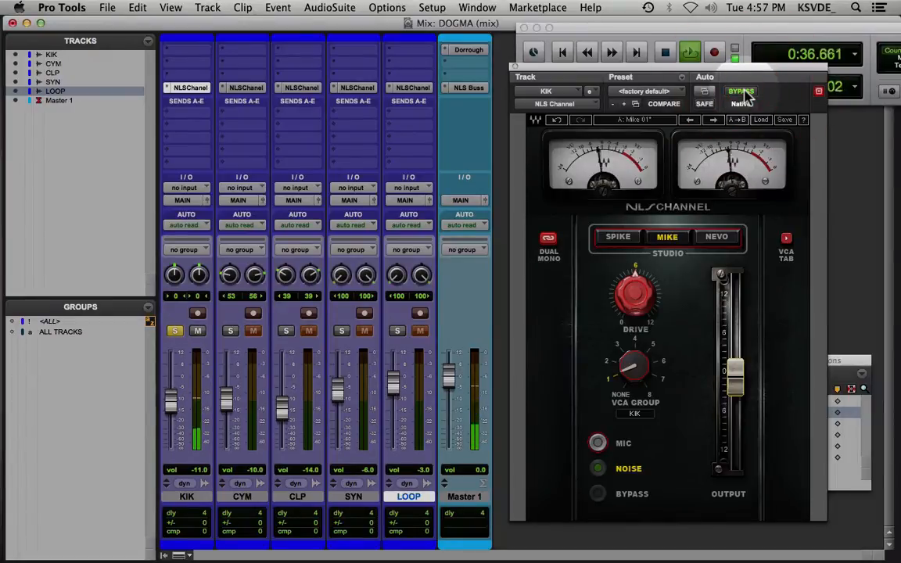
key(space)
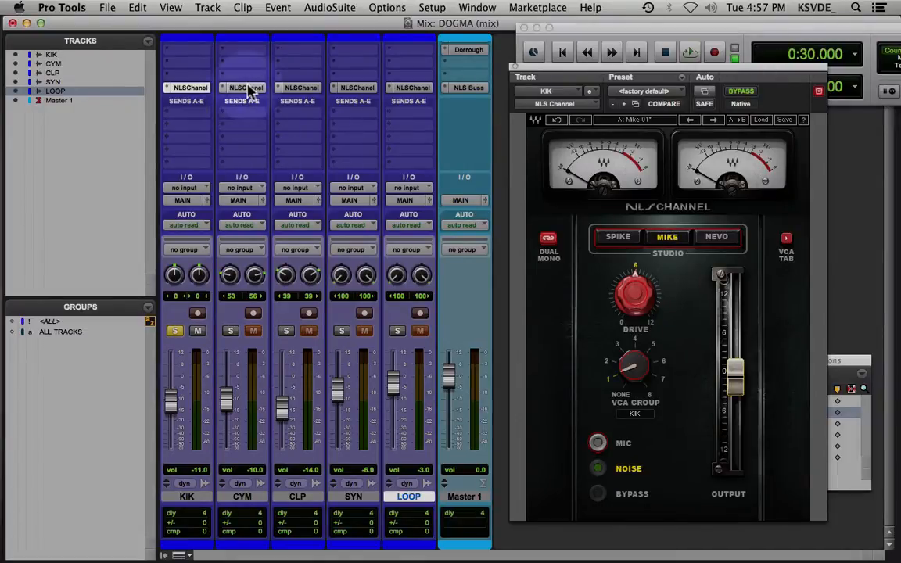
Solo the CYM track instead of KIK and open its NLS Channel plug-in
click(230, 331)
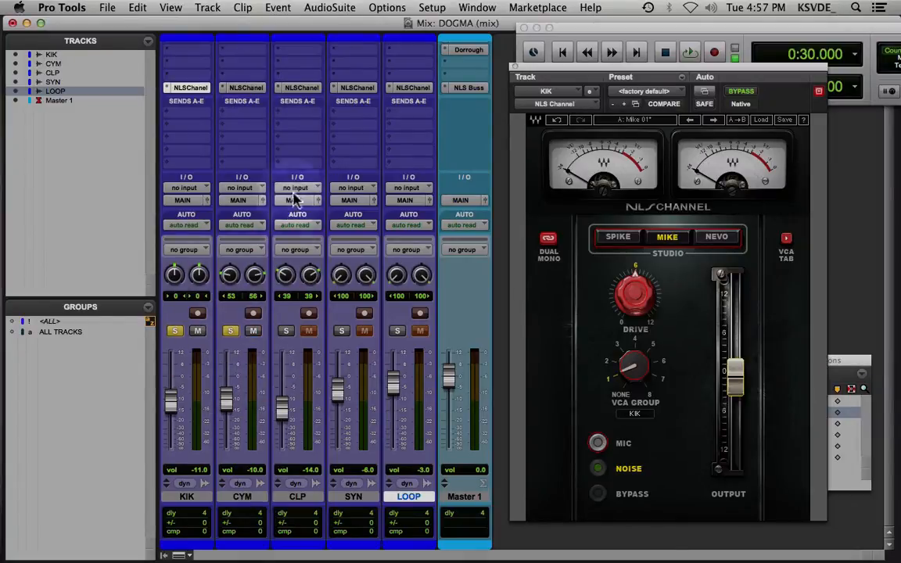
click(176, 331)
click(242, 87)
key(space)
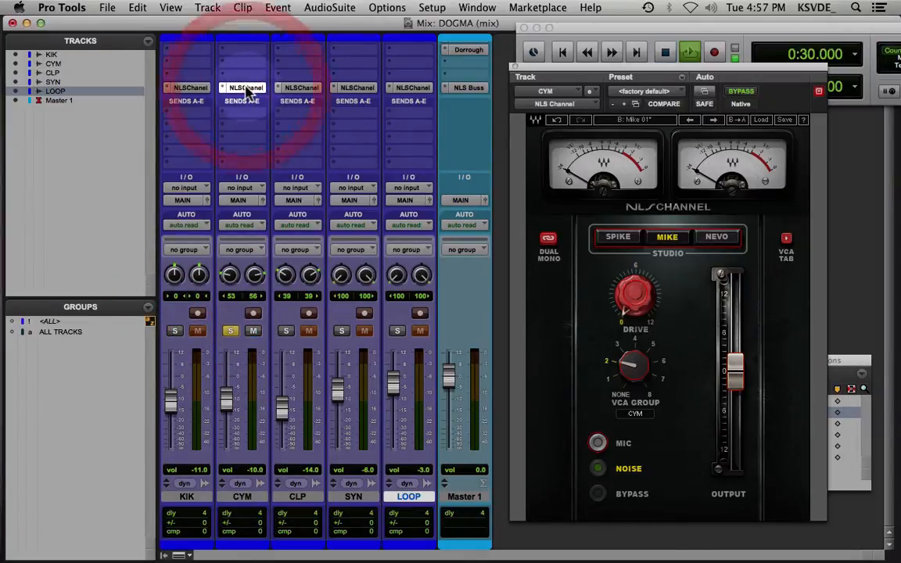
key(space)
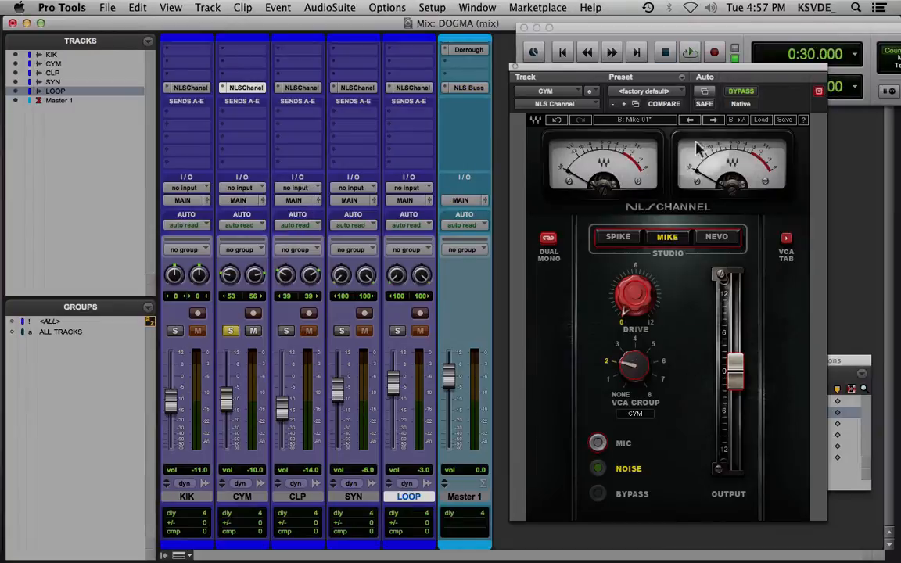
Recall the NOIZE ENTER memory location, play CYM briefly, and place the plug-in window clear of the first four track faders
drag(724, 72, 538, 76)
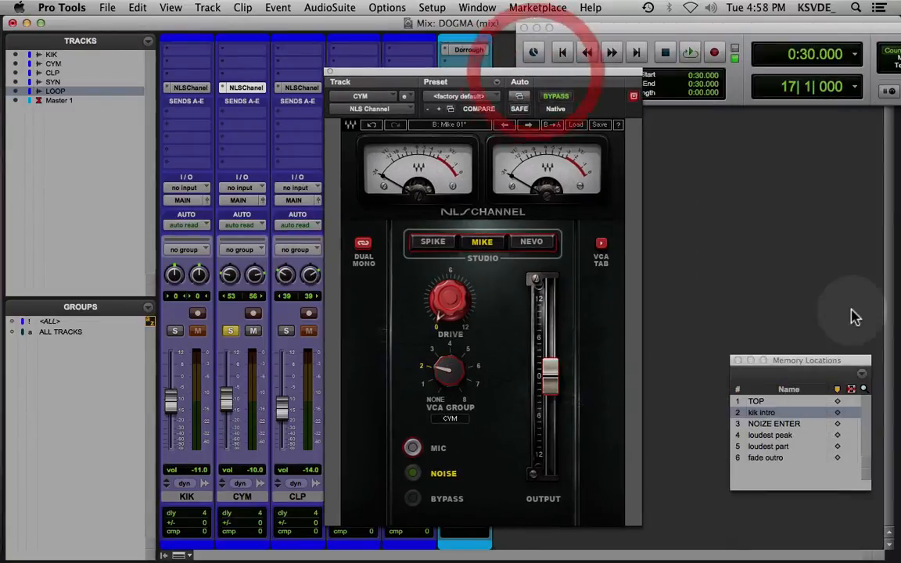
click(786, 425)
key(space)
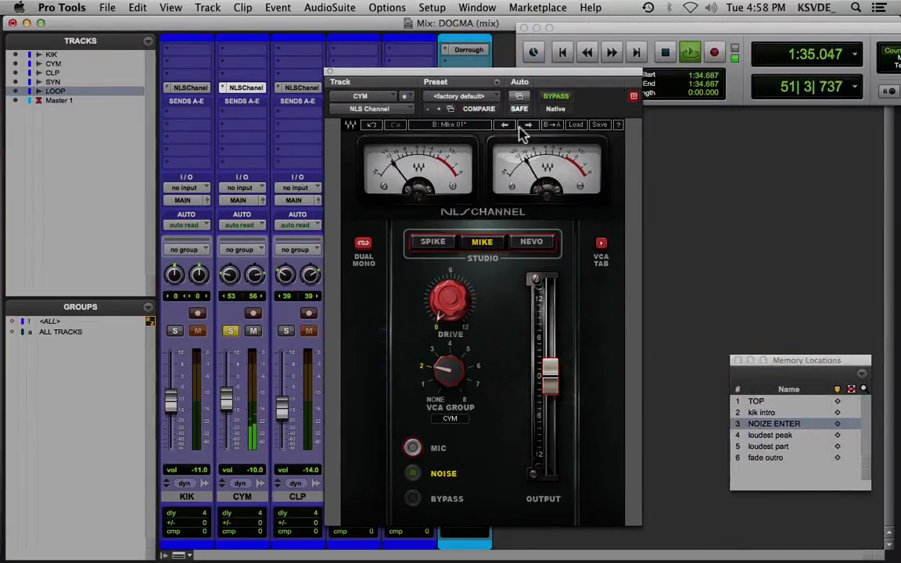
key(space)
click(495, 77)
drag(495, 77, 581, 86)
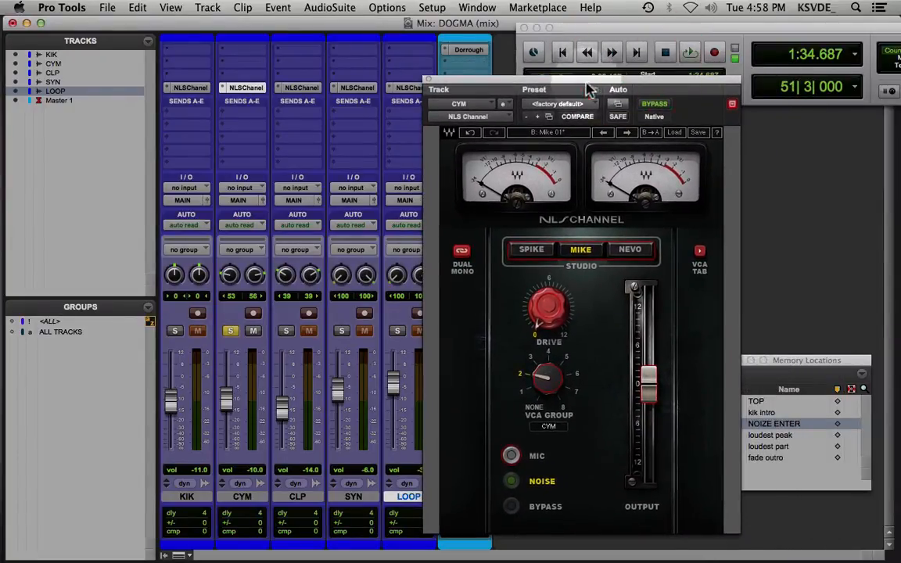
Examine the VCA groups console in the CYM channel plug-in and return to its channel controls
click(699, 250)
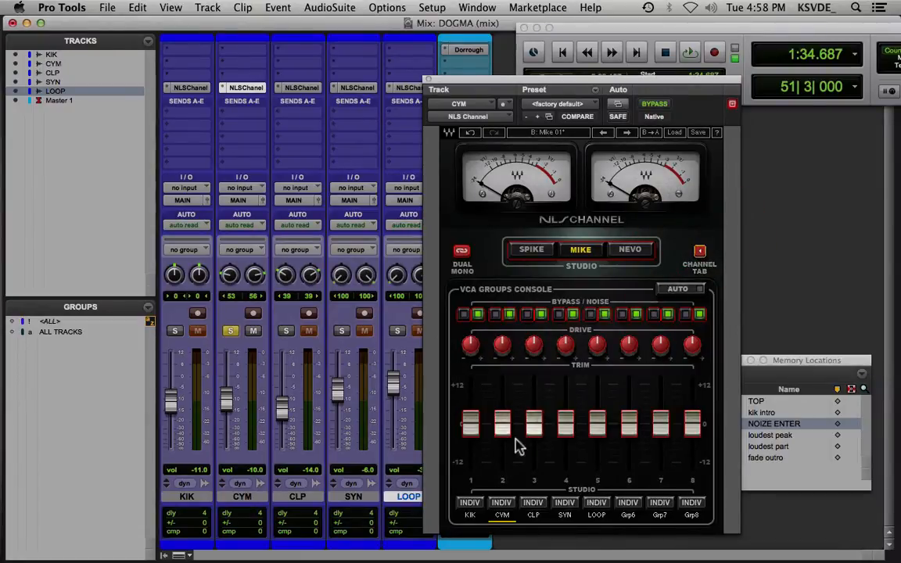
click(699, 251)
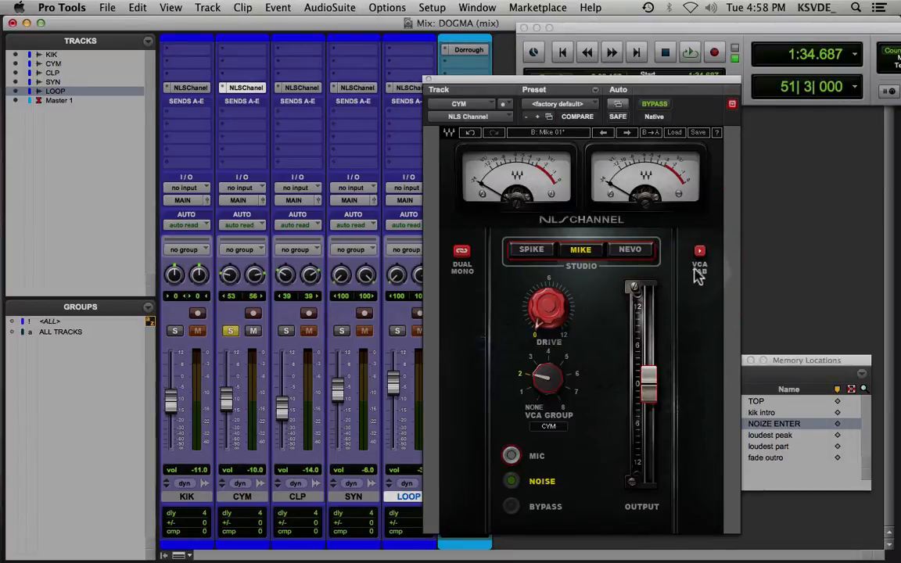
click(700, 257)
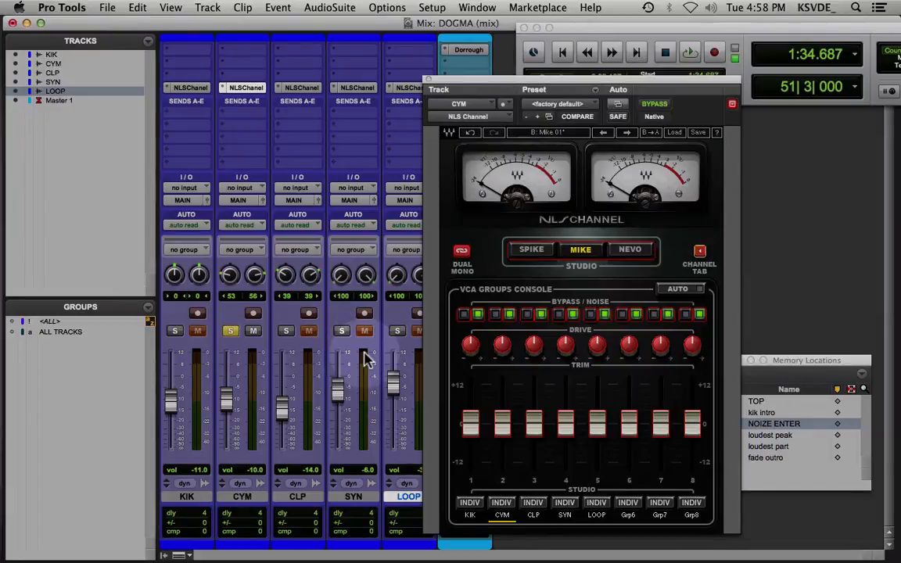
click(699, 252)
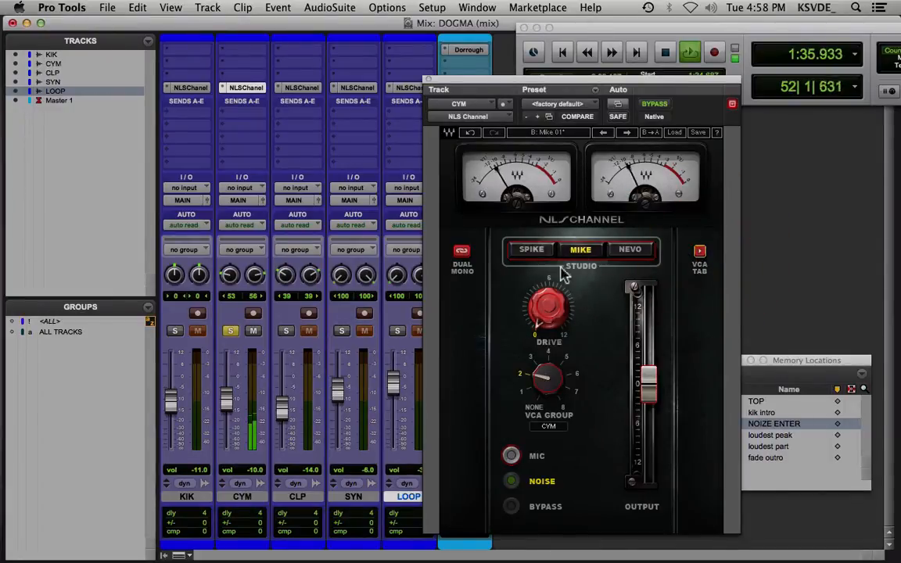
Audition CYM on the Nevo model with drive at about 8.1, then switch to Spike and set drive to about 2.2
click(628, 250)
drag(547, 317, 547, 271)
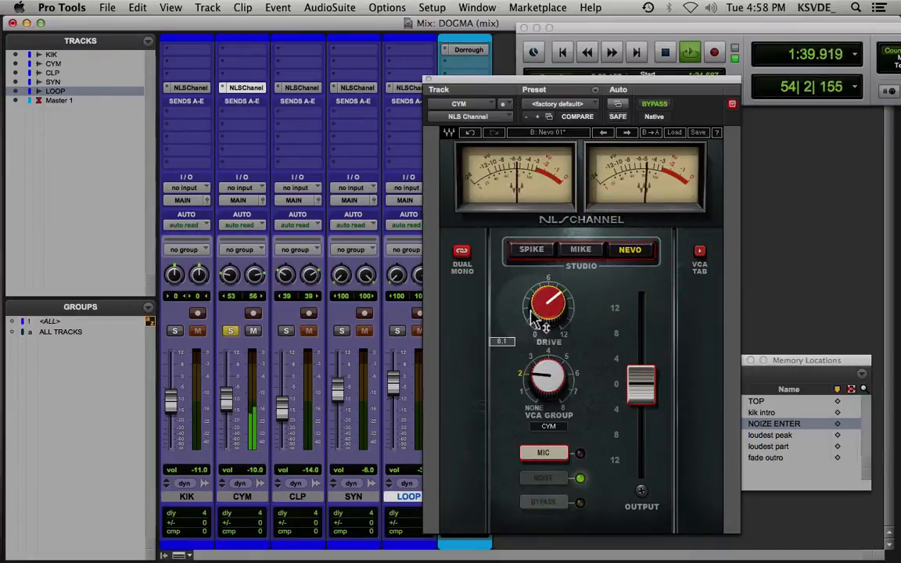
click(533, 243)
click(532, 247)
drag(547, 297, 547, 330)
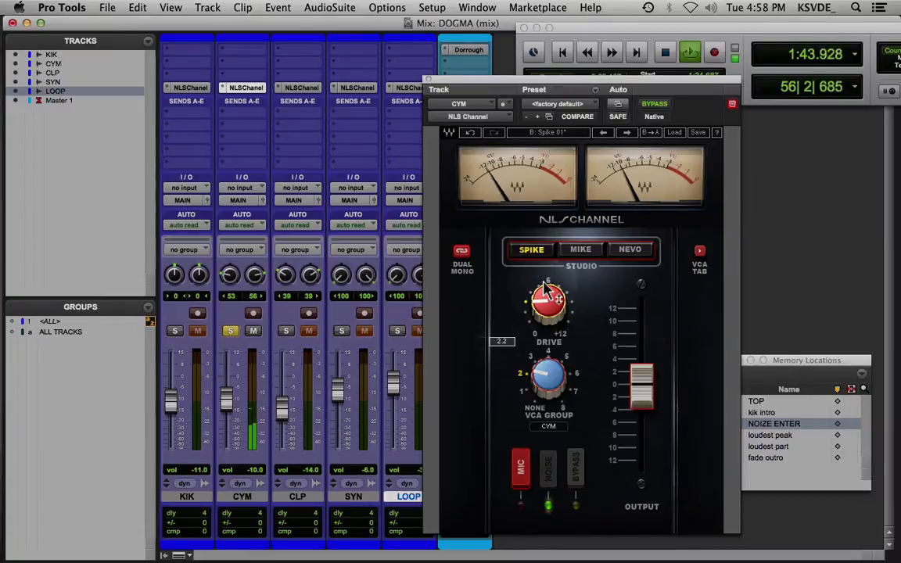
Compare the CYM plug-in bypassed and active, then raise its Spike drive to about 10.9
click(654, 104)
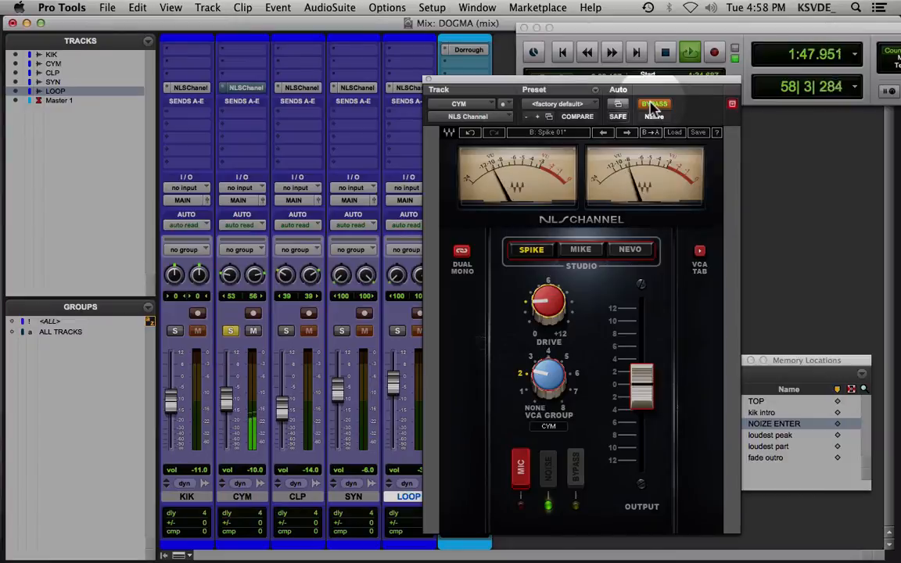
click(651, 104)
drag(556, 294, 556, 218)
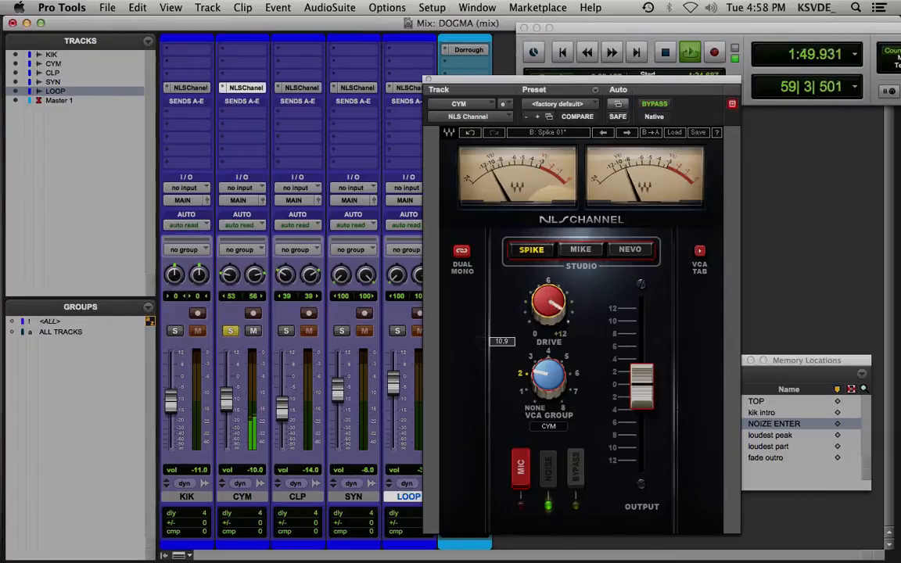
Compare the Mike, Nevo and Spike models on CYM, settle on Nevo and lower its drive to just above 6
click(586, 252)
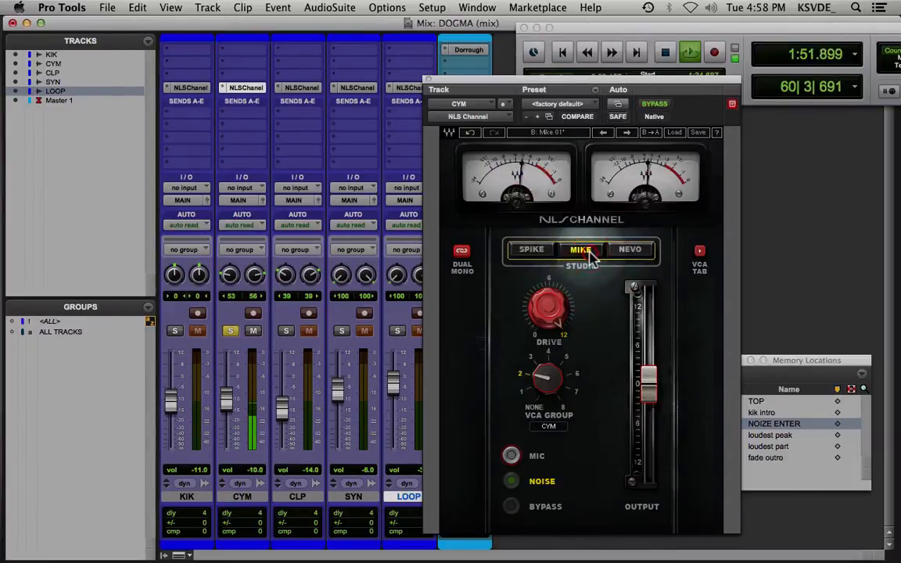
click(626, 250)
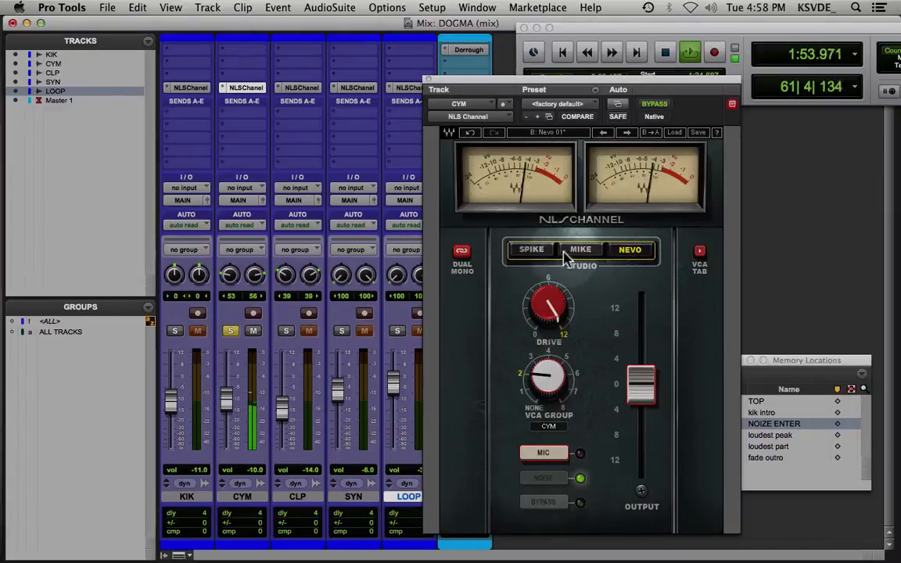
click(532, 252)
click(582, 251)
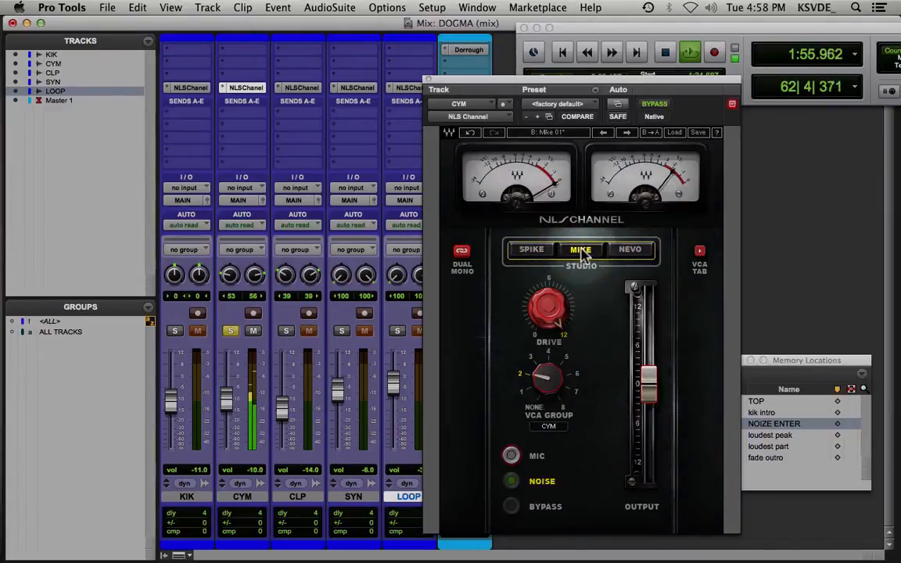
click(624, 252)
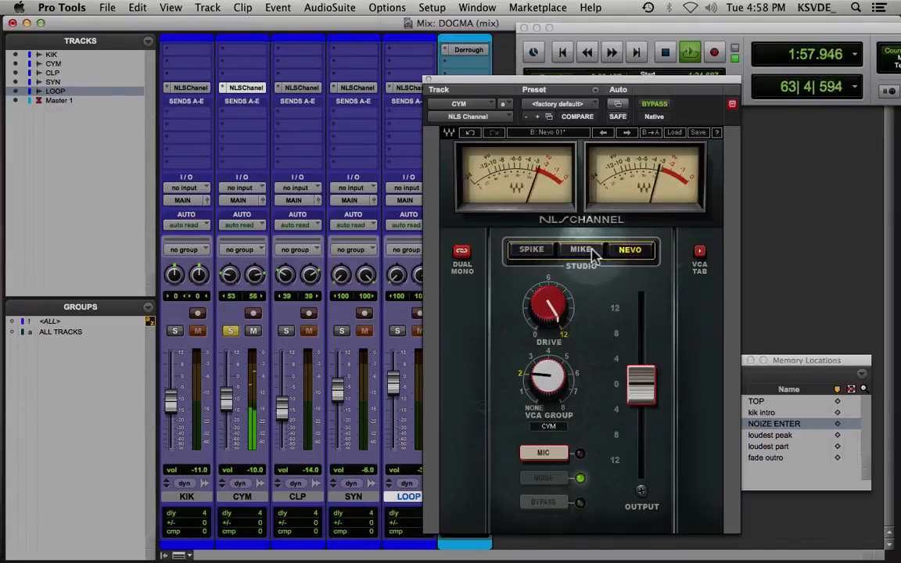
drag(554, 296, 554, 341)
Compare CYM bypassed and active from the playback start, then lower the plug-in's output to -2.4, leaving Mic mode selected
key(space)
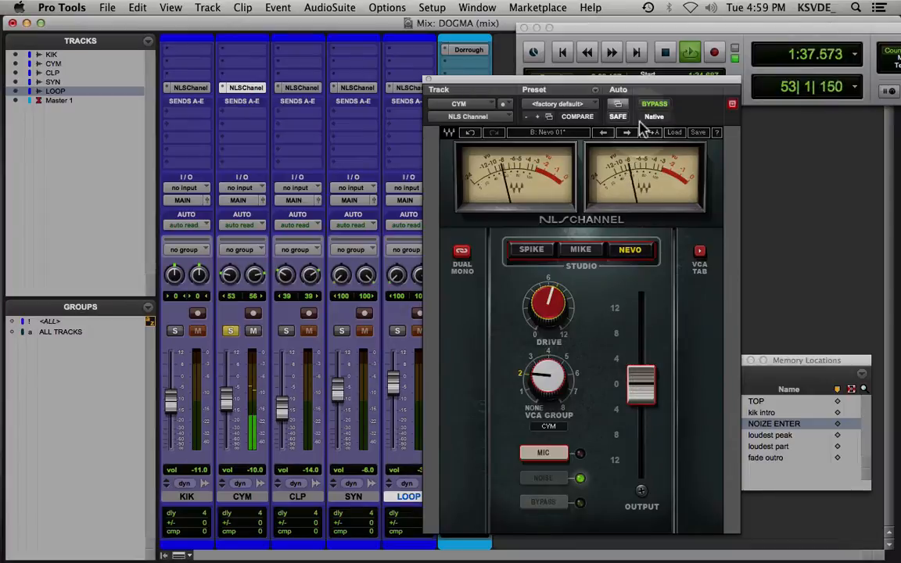
click(654, 103)
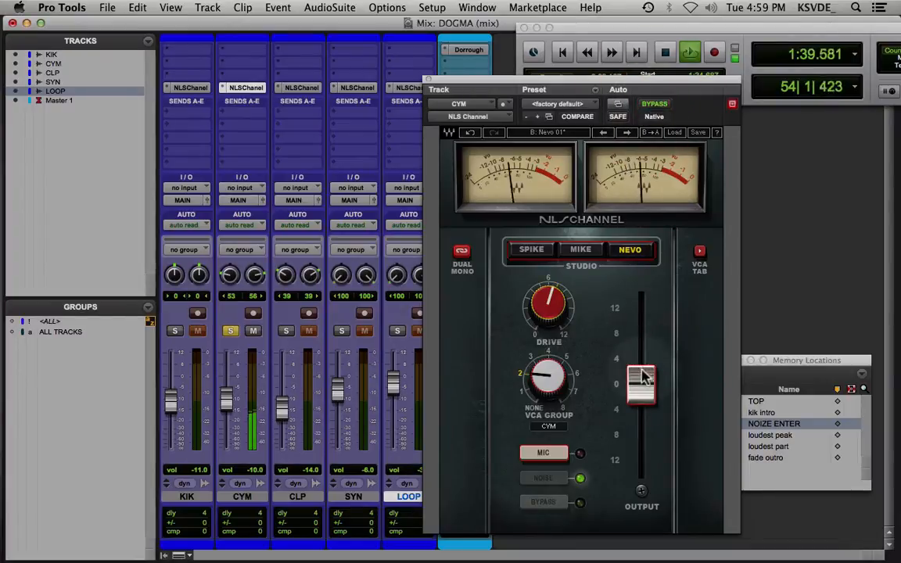
drag(640, 376, 642, 391)
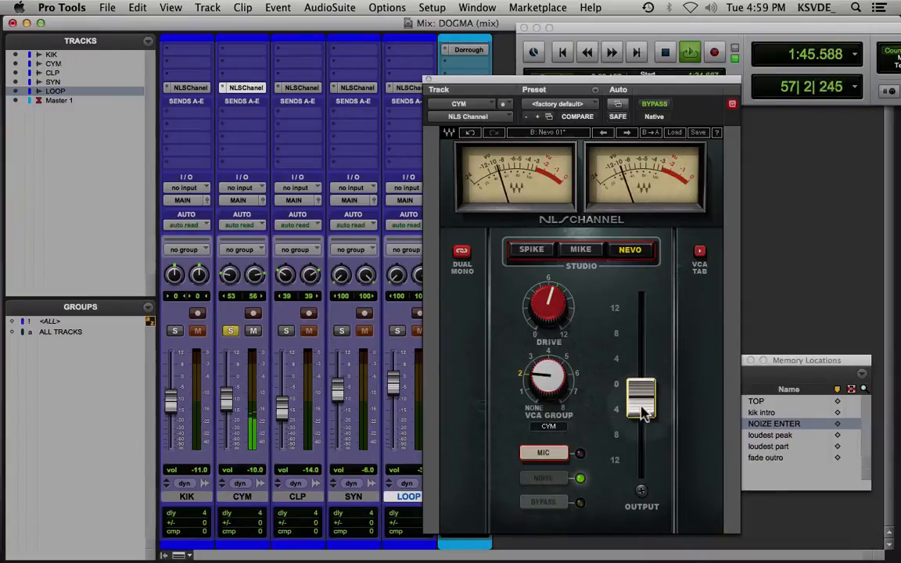
click(642, 411)
key(space)
click(549, 459)
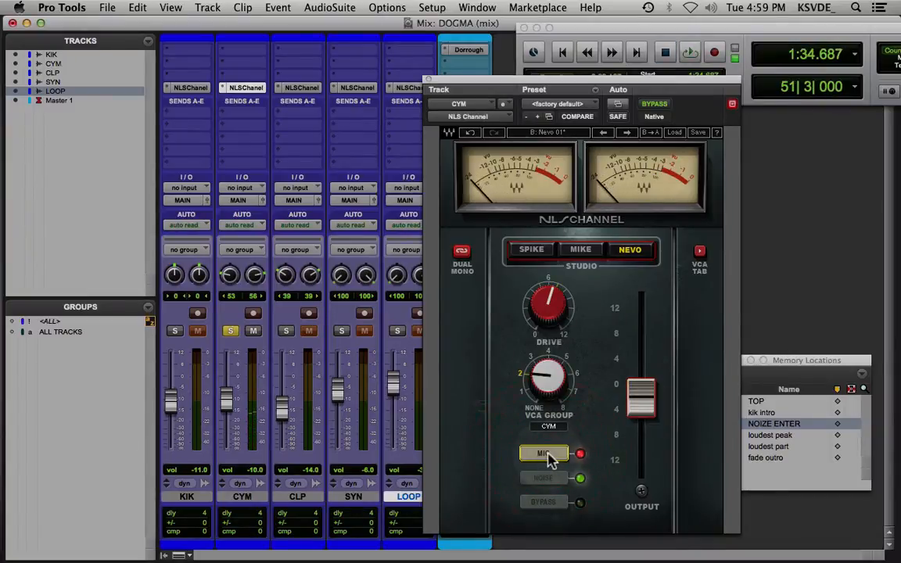
key(space)
drag(640, 401, 642, 404)
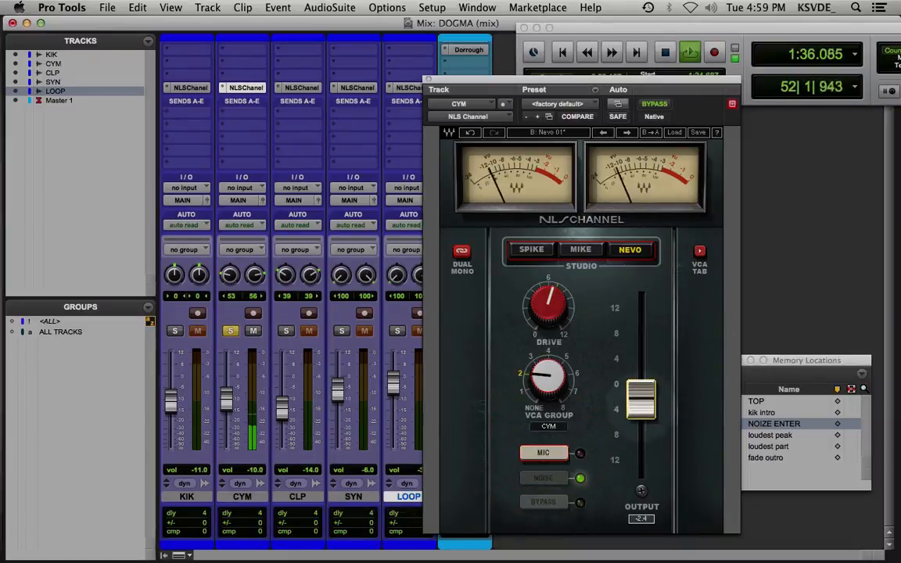
Audition the level-matched CYM channel bypassed and active from the playback start, leaving the plug-in active and playback stopped
click(654, 105)
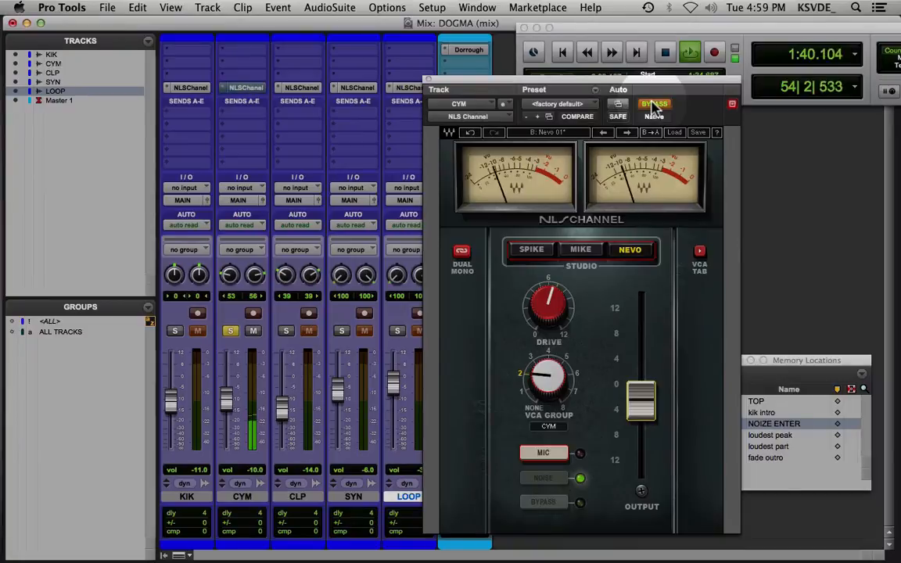
click(655, 105)
key(space)
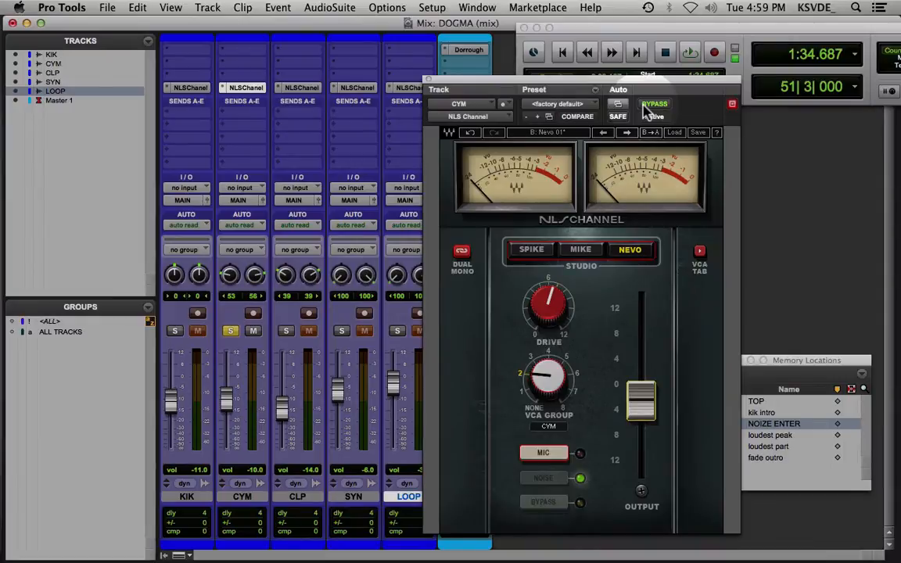
click(645, 108)
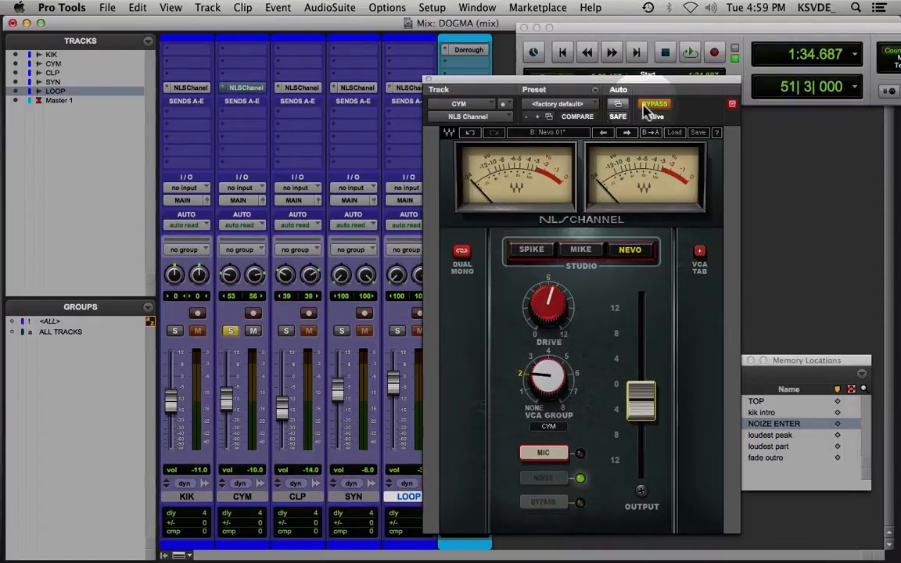
key(space)
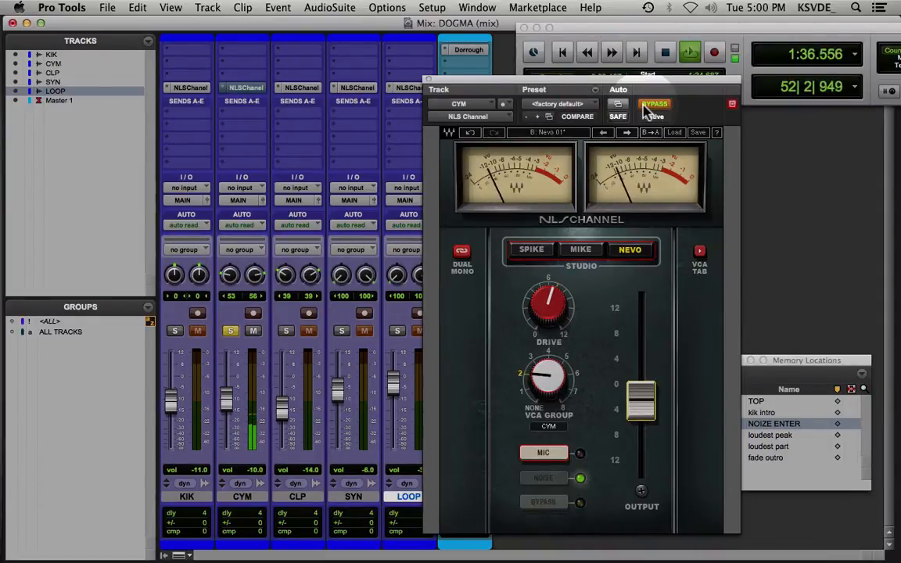
click(648, 108)
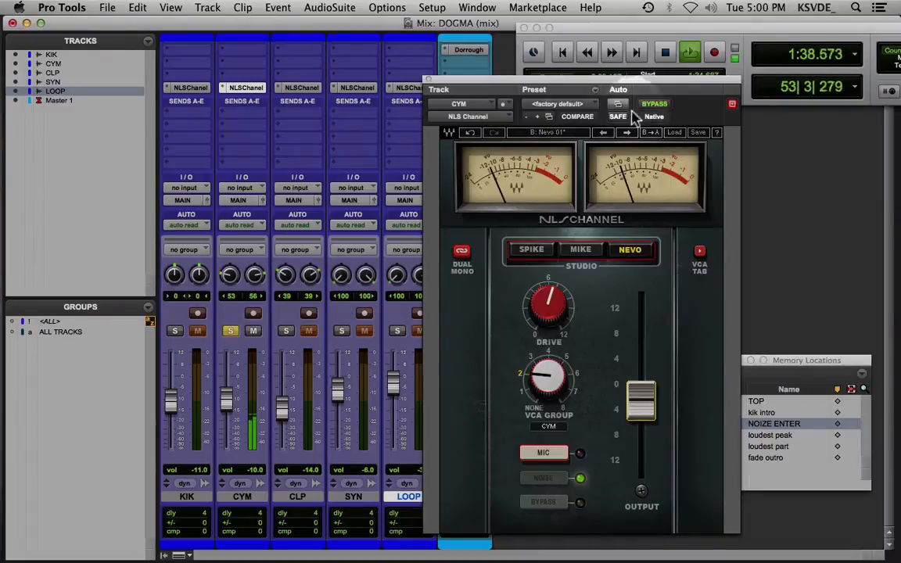
key(space)
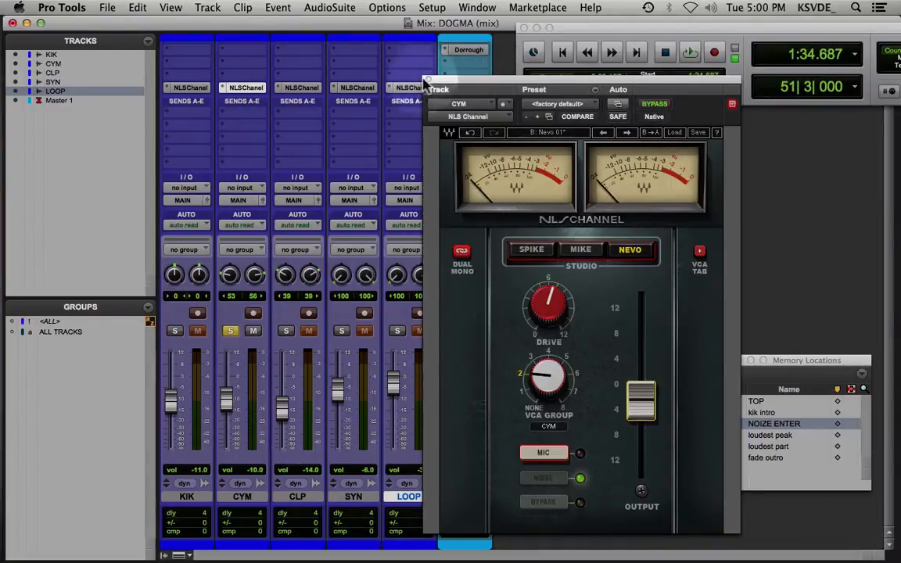
Solo CLP instead of CYM, play it, and show the channel controls of its NLS Channel plug-in clear of the Memory Locations window
click(427, 81)
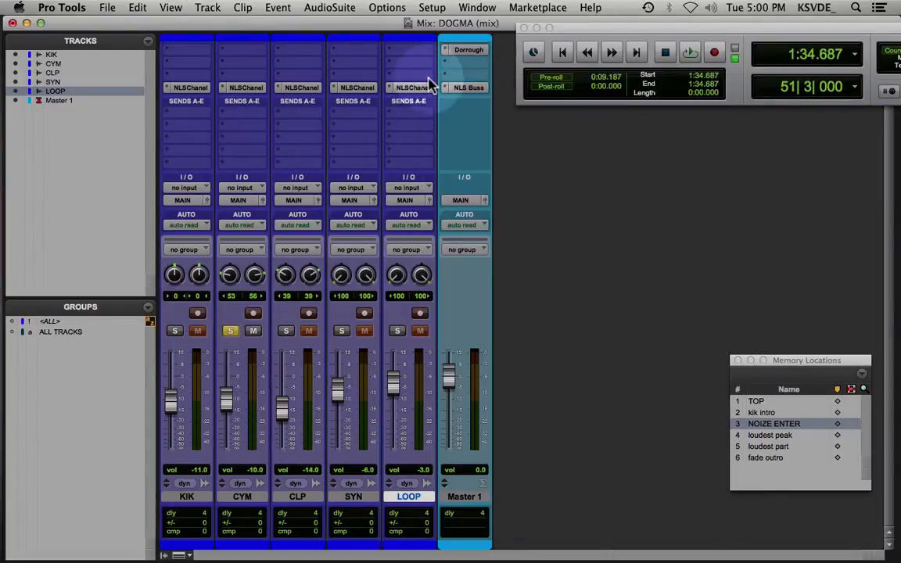
click(231, 332)
click(287, 332)
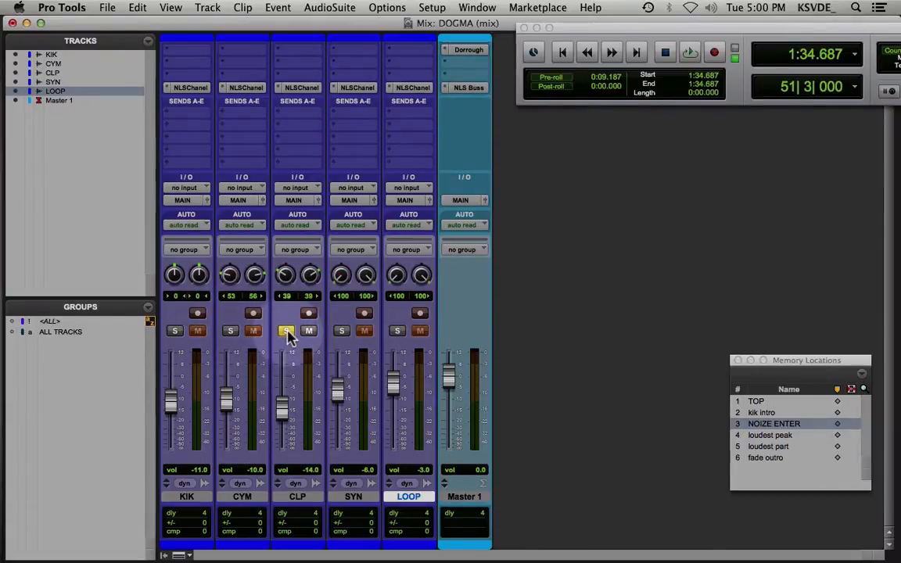
click(297, 92)
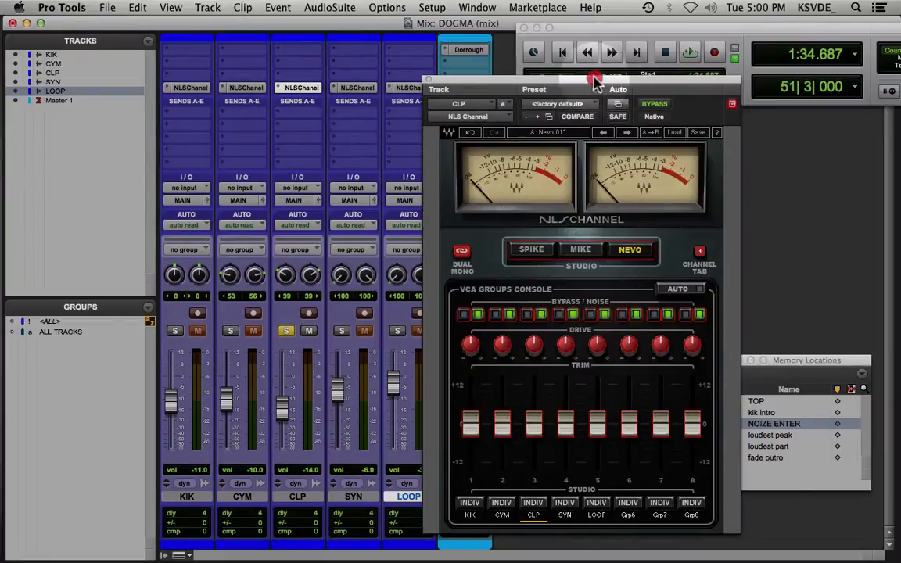
drag(597, 81, 491, 76)
key(space)
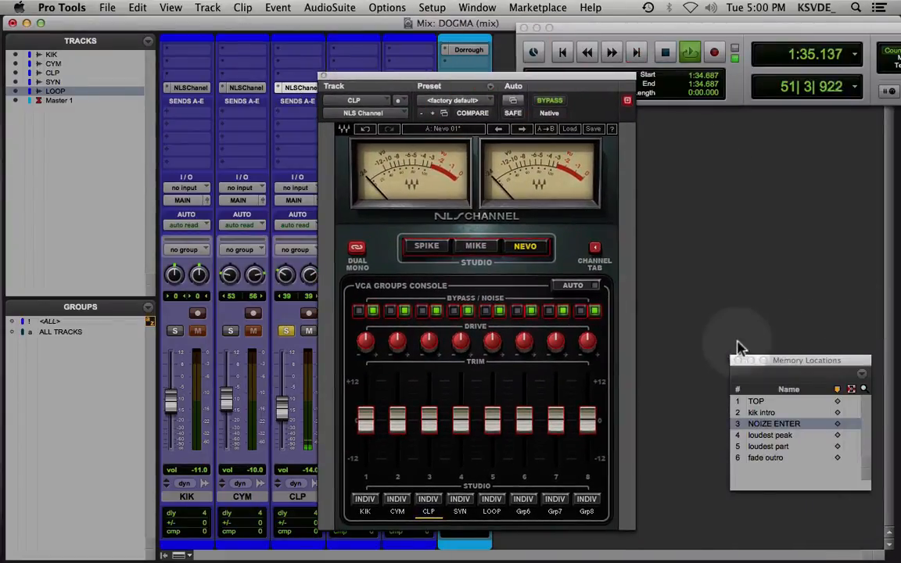
click(594, 248)
Audition CLP on Spike, Mike and Nevo with added drive, then settle on Spike with drive at about 9
click(425, 245)
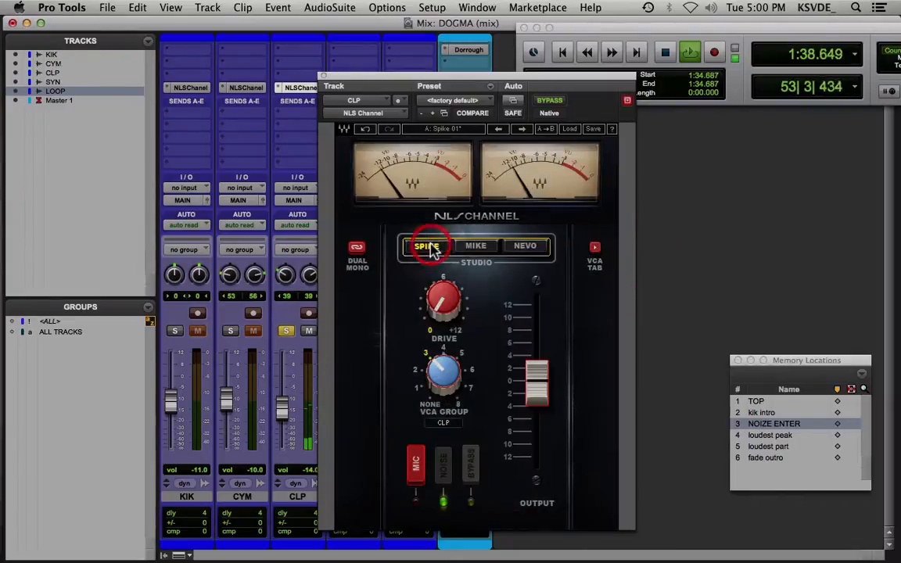
click(479, 248)
drag(444, 304, 445, 255)
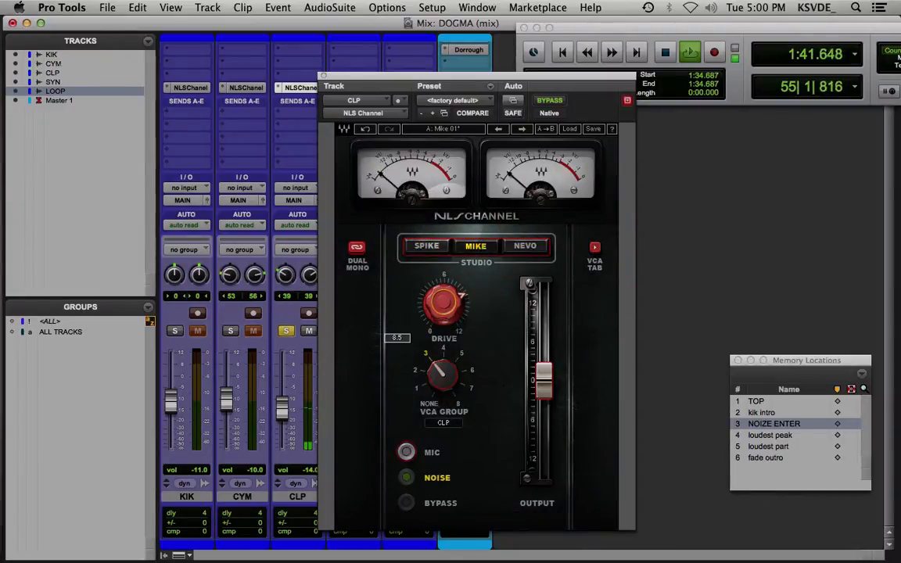
click(426, 248)
click(528, 249)
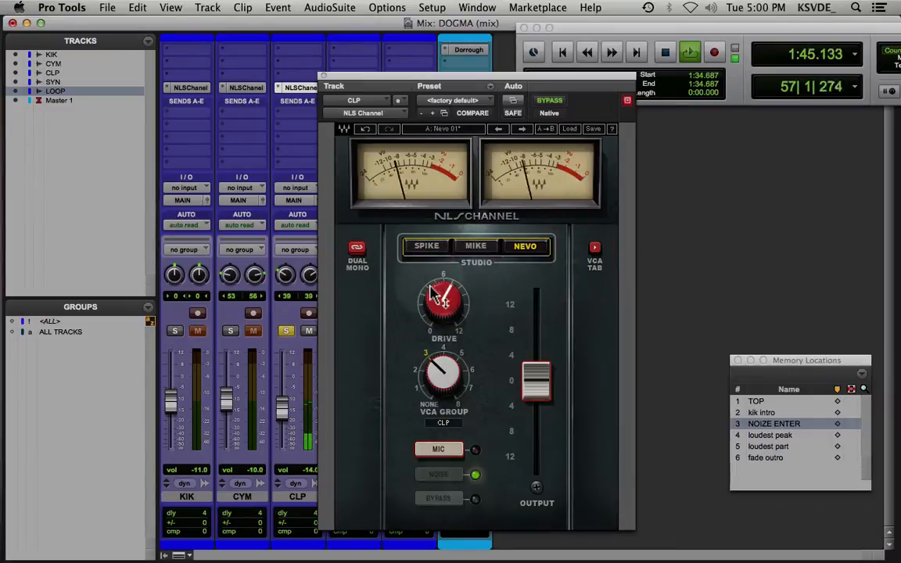
click(424, 247)
mouse_move(444, 297)
mouse_down()
mouse_move(444, 258)
mouse_move(440, 278)
mouse_up()
Compare CLP bypassed and active, and lower the plug-in's output to about -2 to match the levels
click(552, 101)
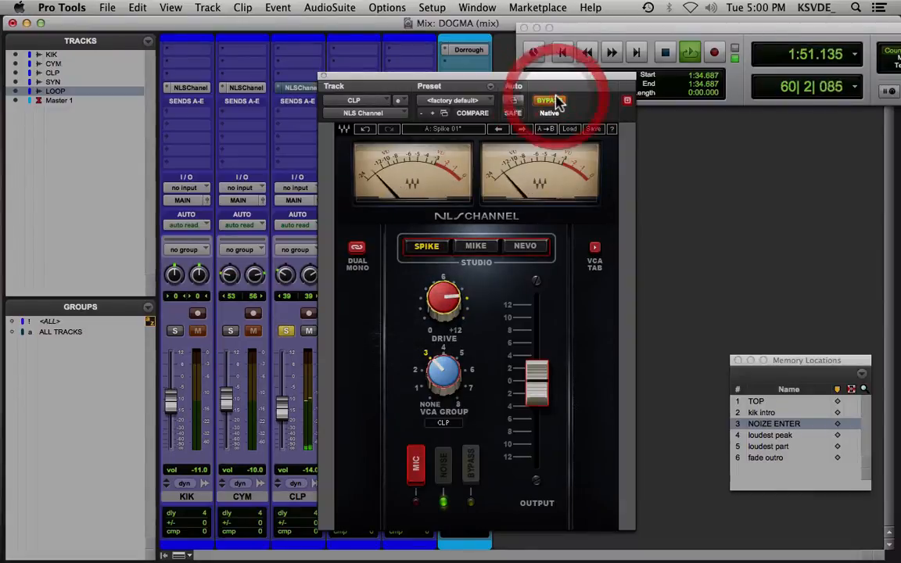
click(552, 101)
drag(554, 428, 553, 442)
click(549, 101)
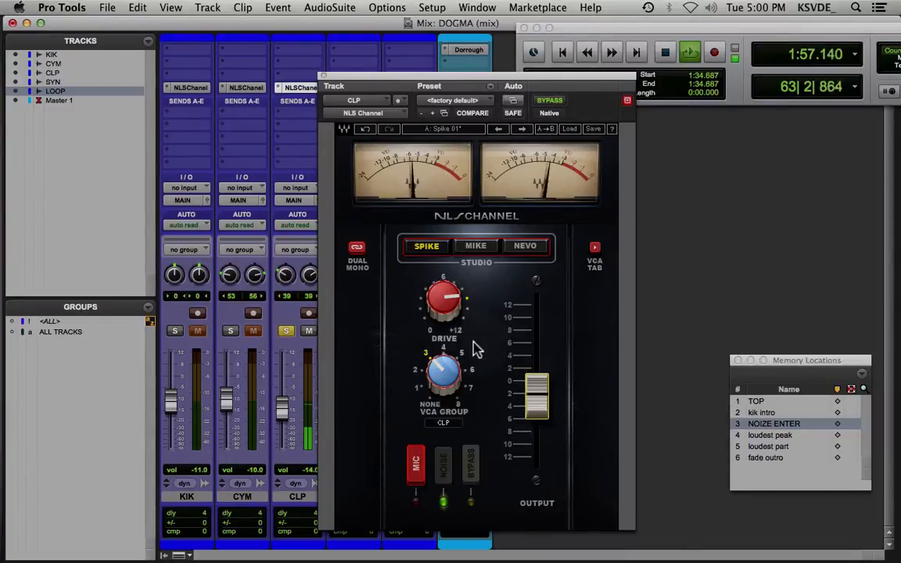
Try slightly more Spike drive on CLP and compare it bypassed and active from the playback start
drag(449, 300, 449, 296)
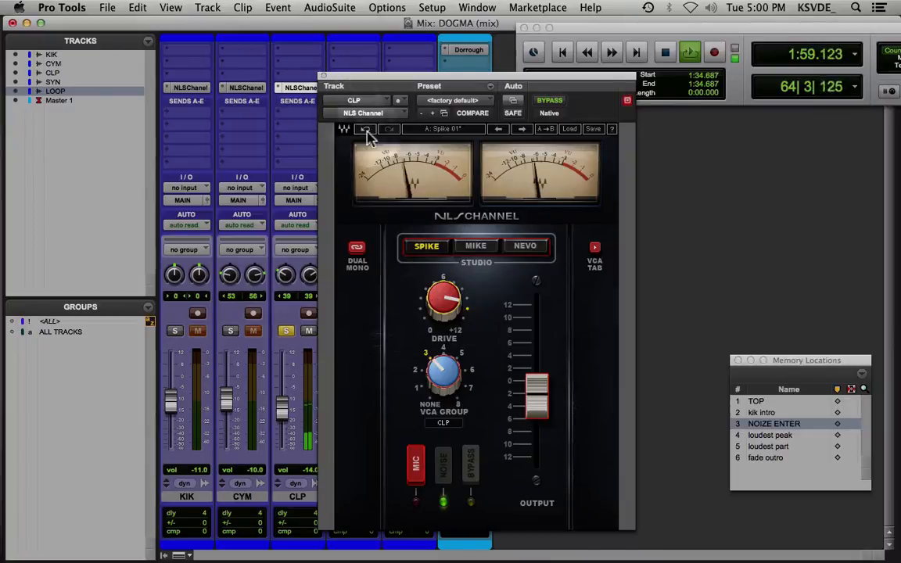
click(543, 100)
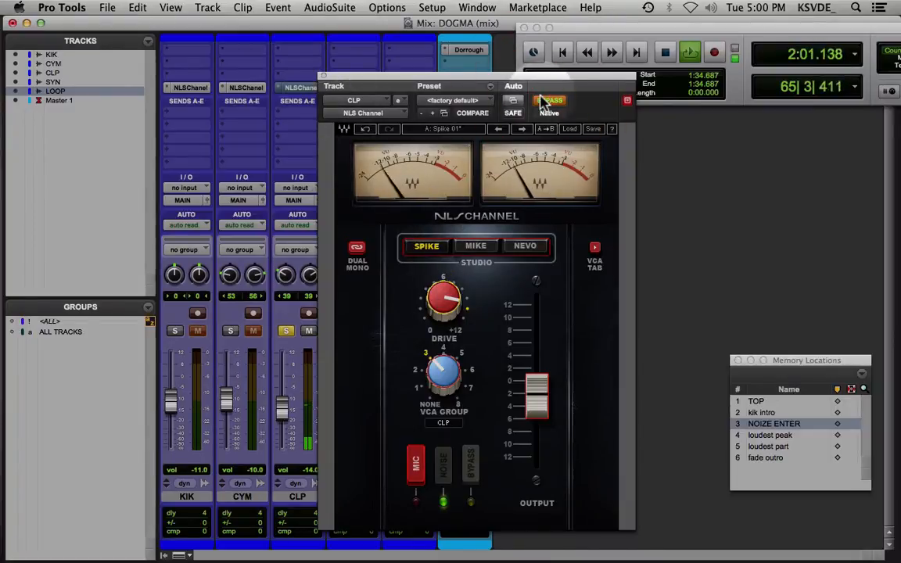
key(space)
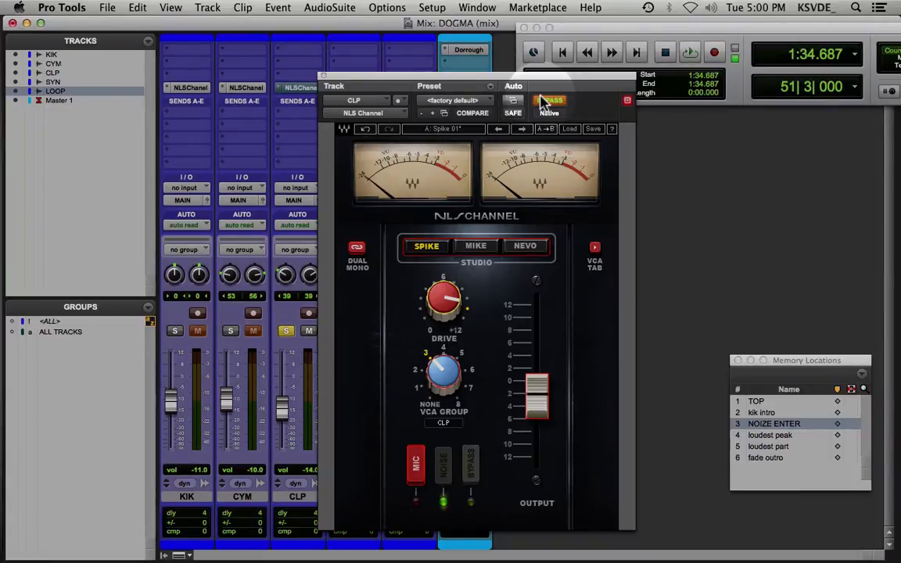
key(space)
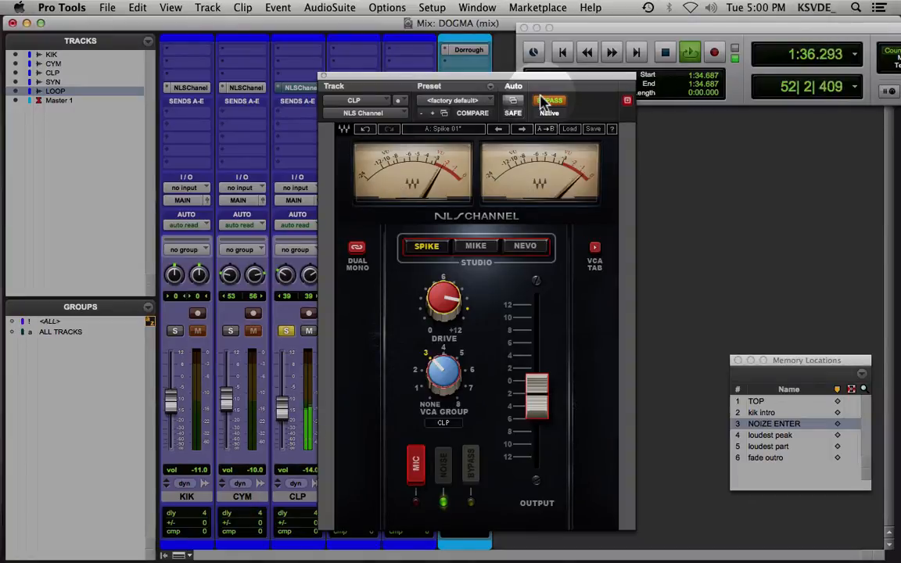
click(546, 103)
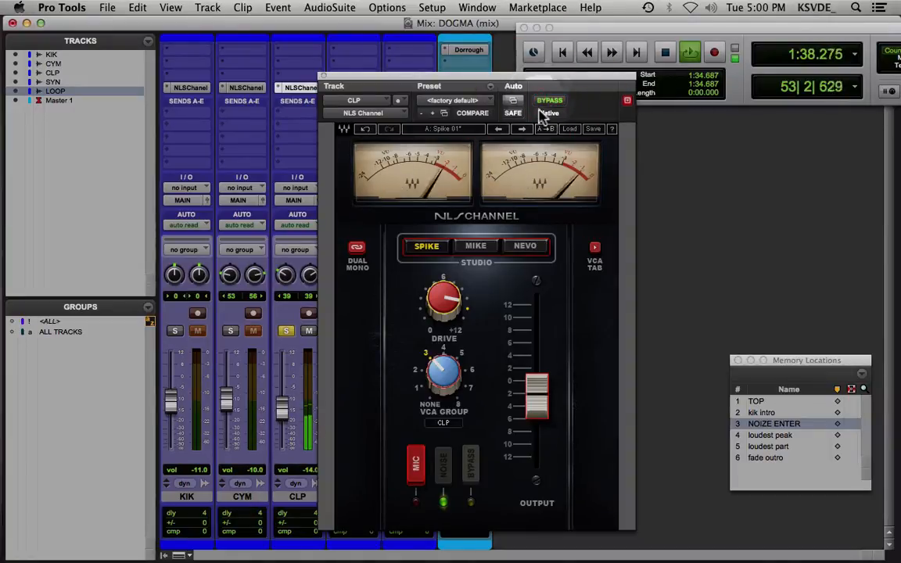
Set the CLP Spike drive to 9.4 and compare the plug-in bypassed and active, leaving it active
drag(461, 307, 461, 317)
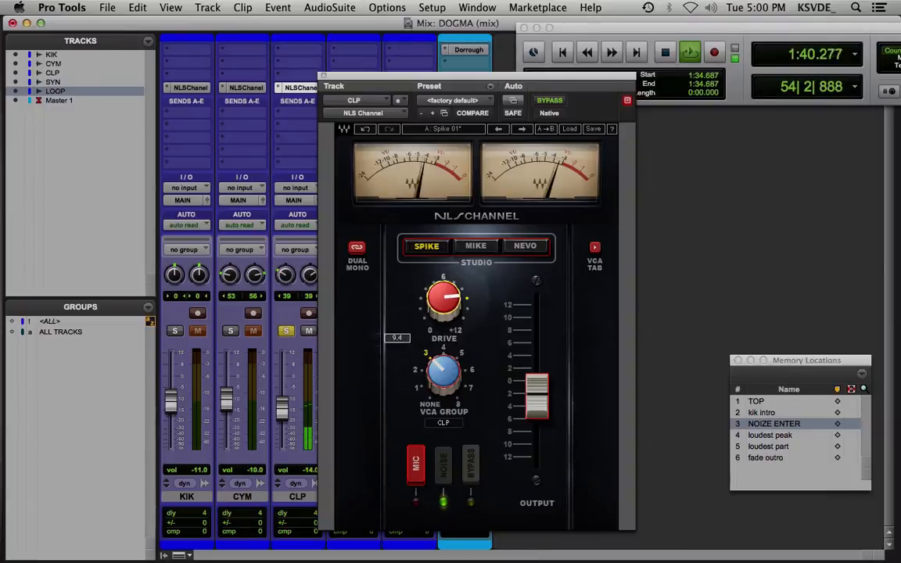
click(548, 101)
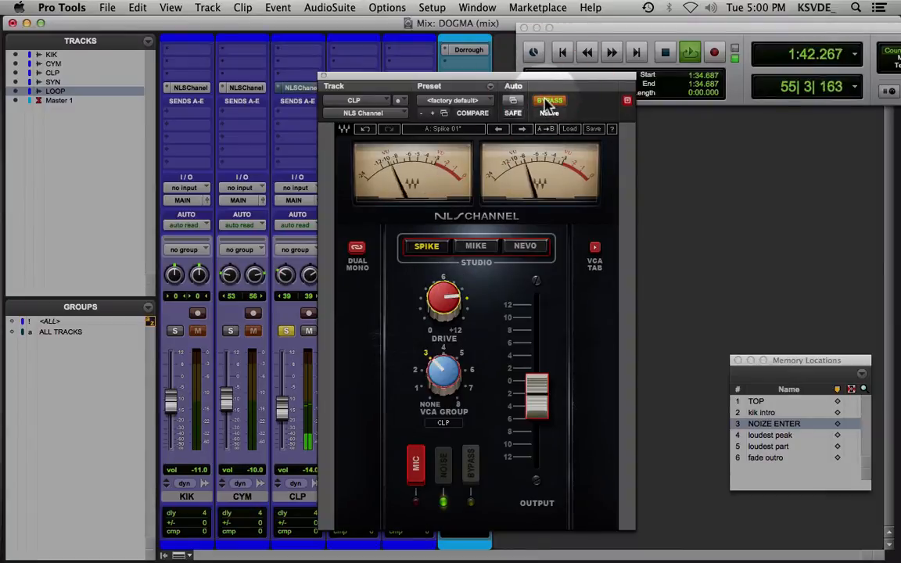
click(549, 102)
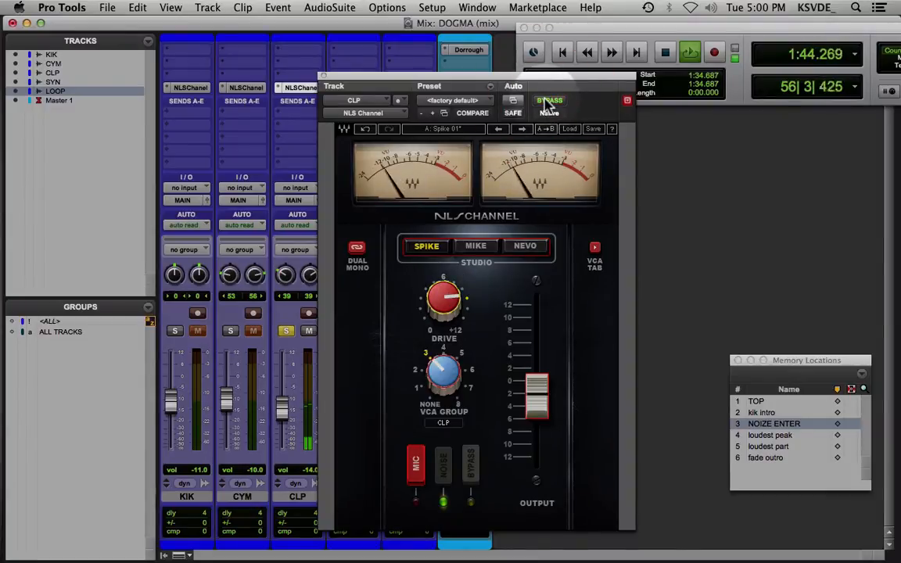
Close the CLP plug-in, take CLP out of solo and play the full mix from the NOIZE ENTER location
key(space)
click(324, 76)
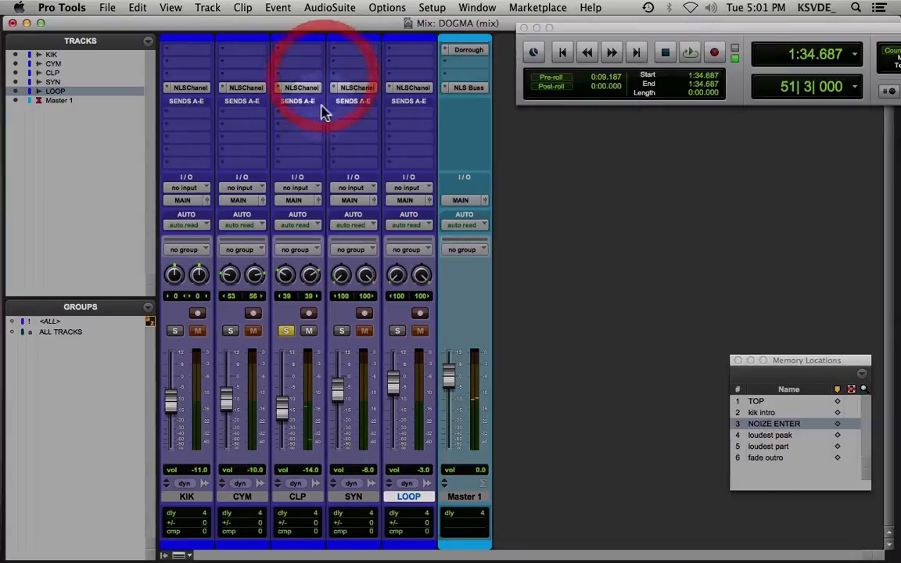
click(290, 331)
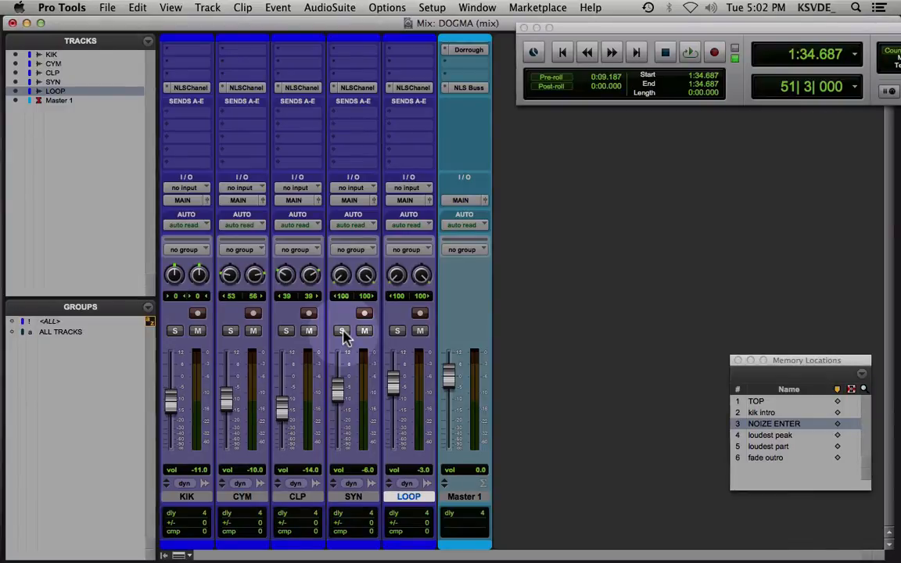
key(space)
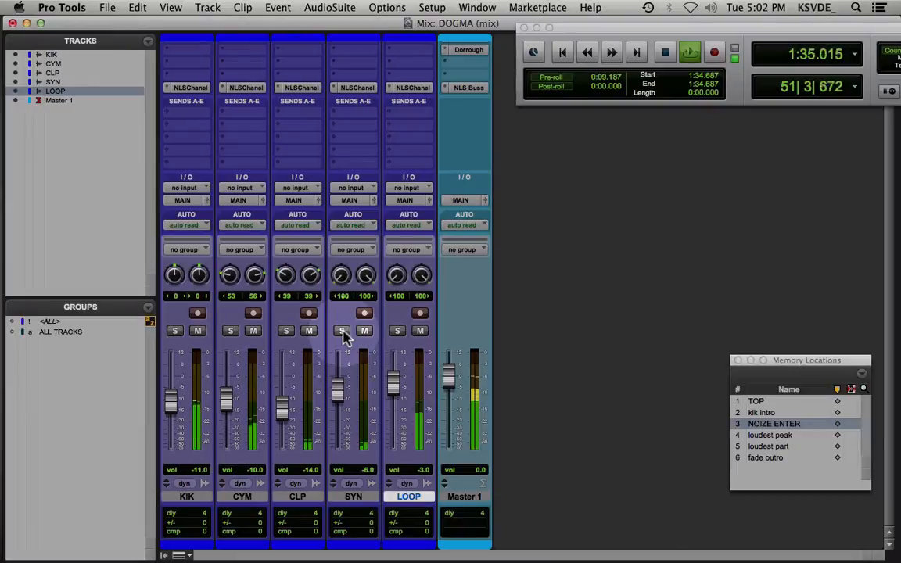
Solo only the SYN track, stop playback and open its NLS Channel plug-in
click(396, 331)
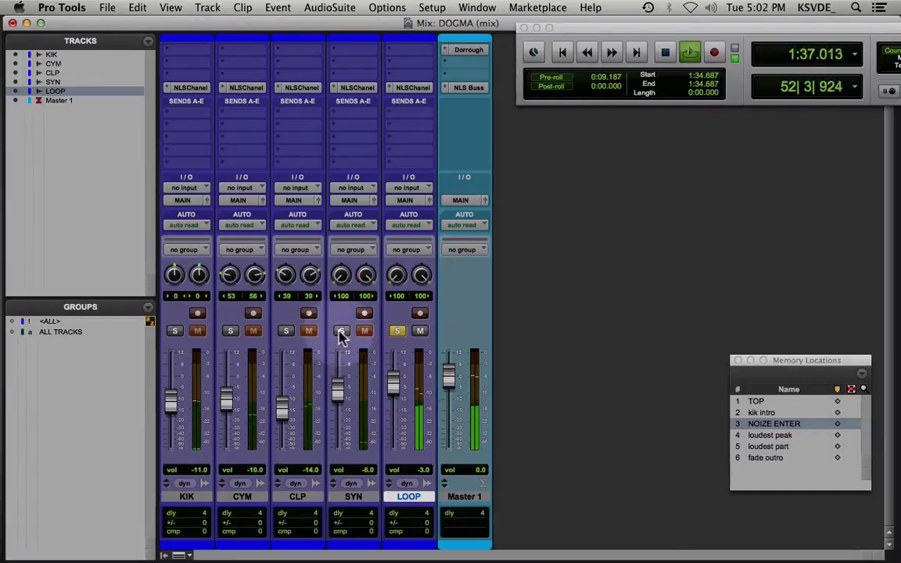
click(341, 332)
key(space)
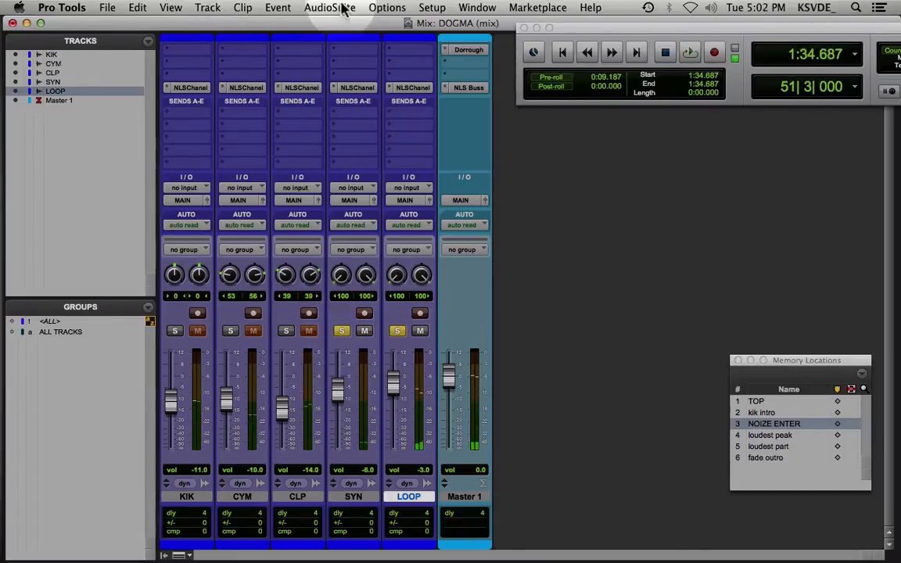
click(396, 331)
click(357, 87)
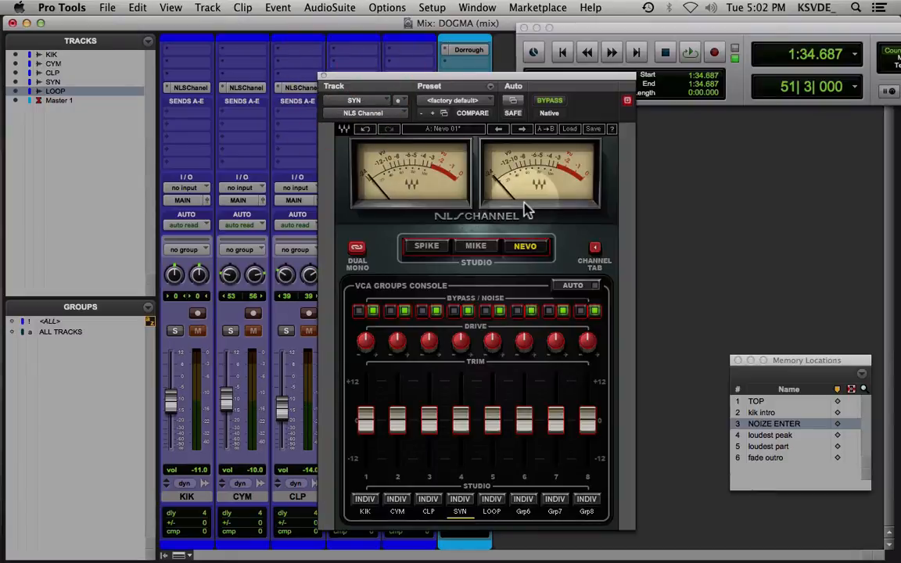
Audition the memory locations for the soloed SYN part and play it from TOP
key(space)
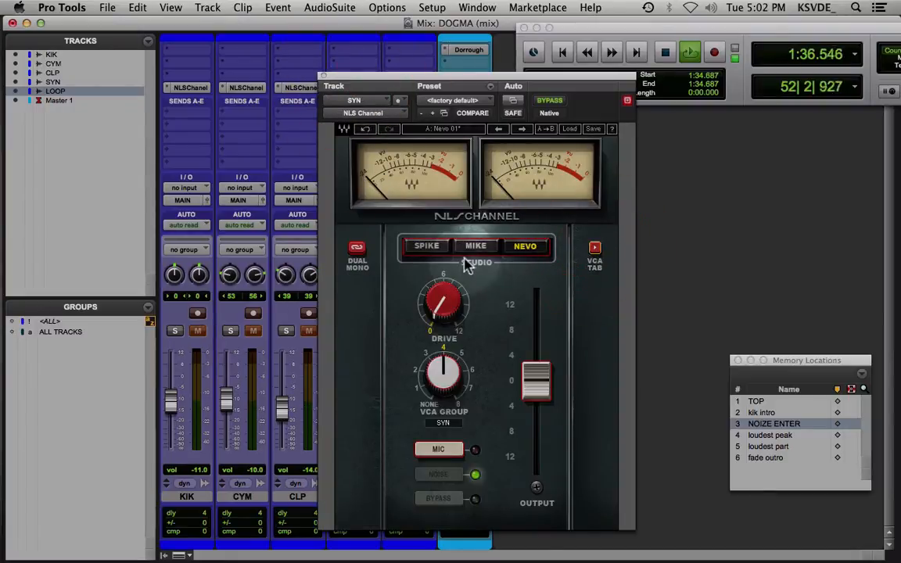
key(space)
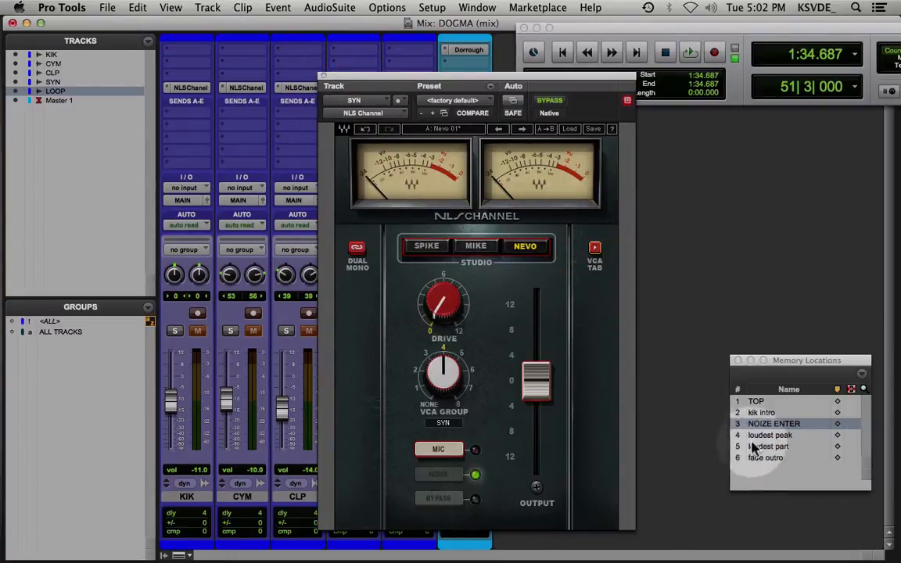
click(775, 435)
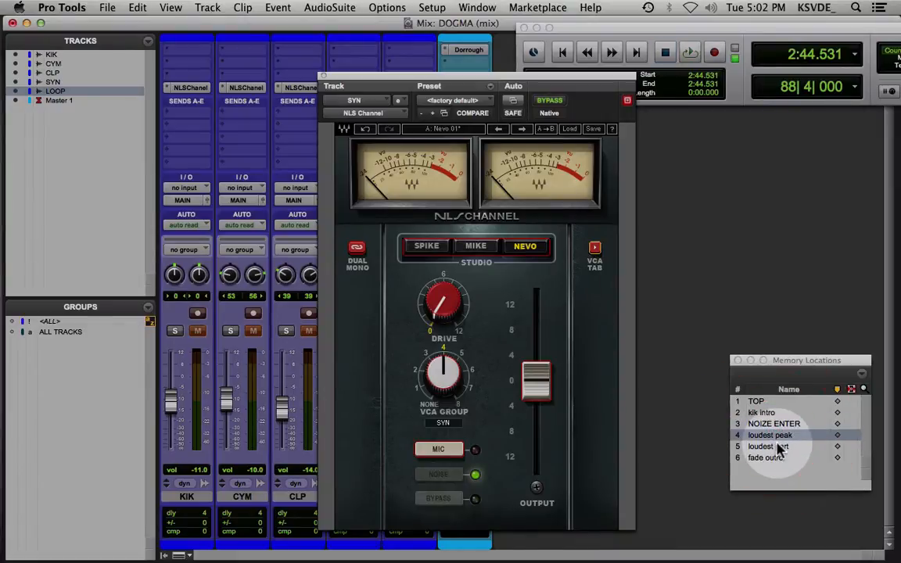
click(777, 448)
key(space)
click(765, 458)
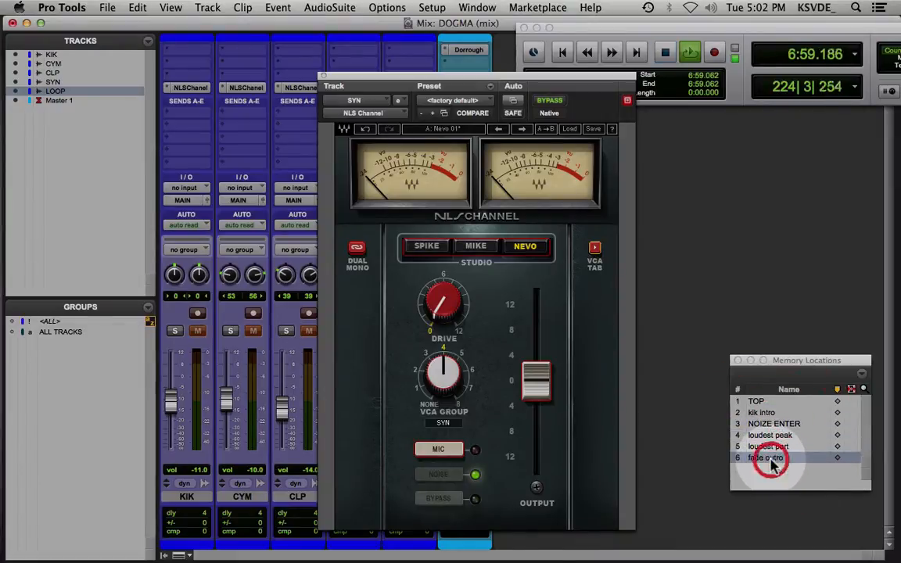
click(769, 426)
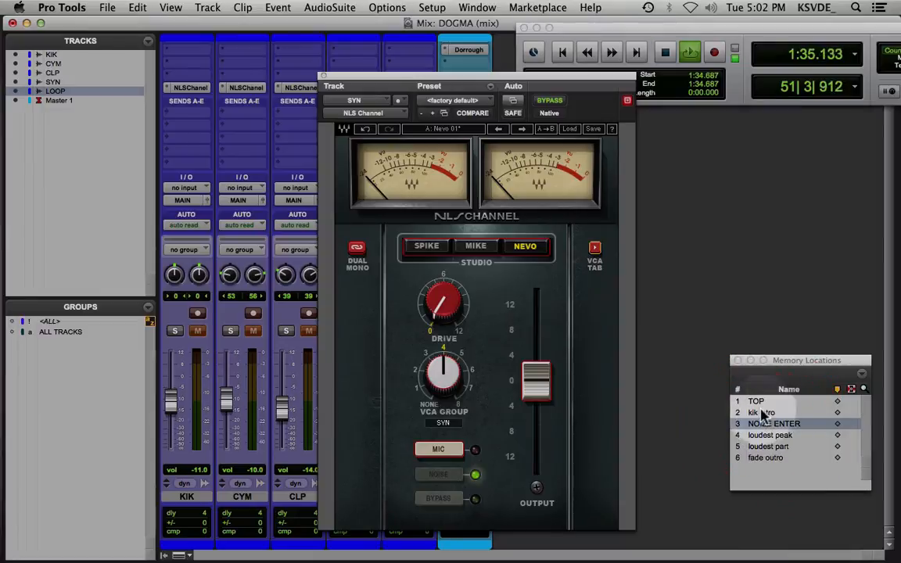
click(760, 403)
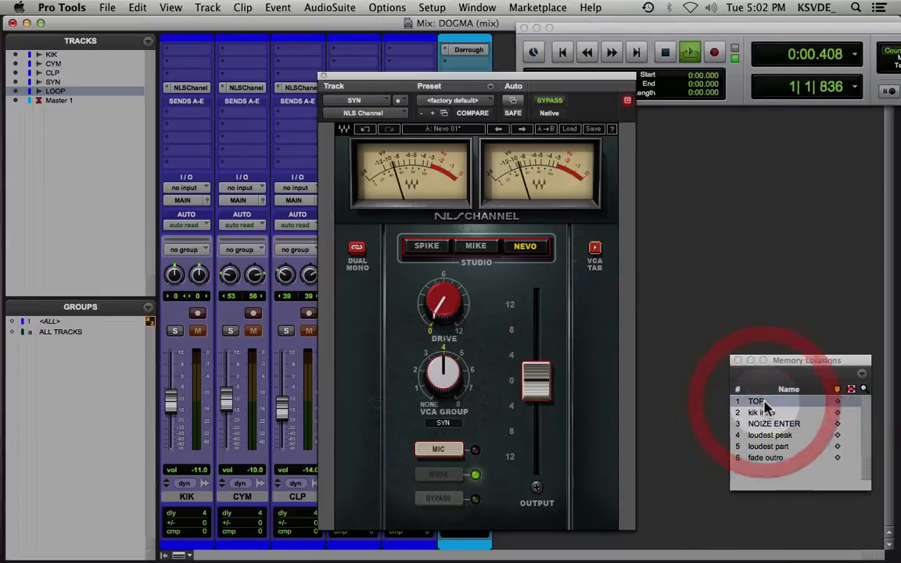
Raise the SYN drive to 12 and compare the Mike, Spike and Nevo consoles, ending on Nevo
click(489, 250)
click(526, 247)
drag(448, 306, 460, 274)
click(475, 246)
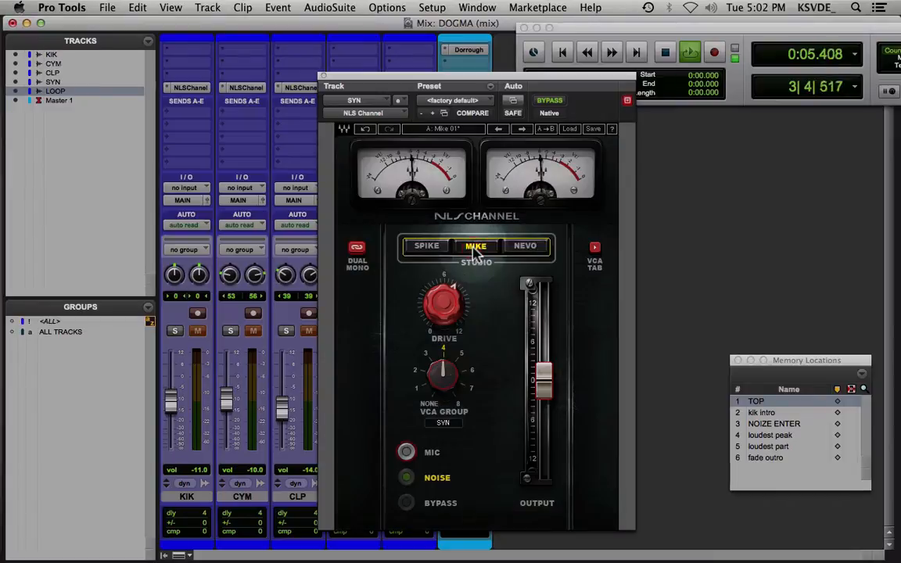
click(422, 247)
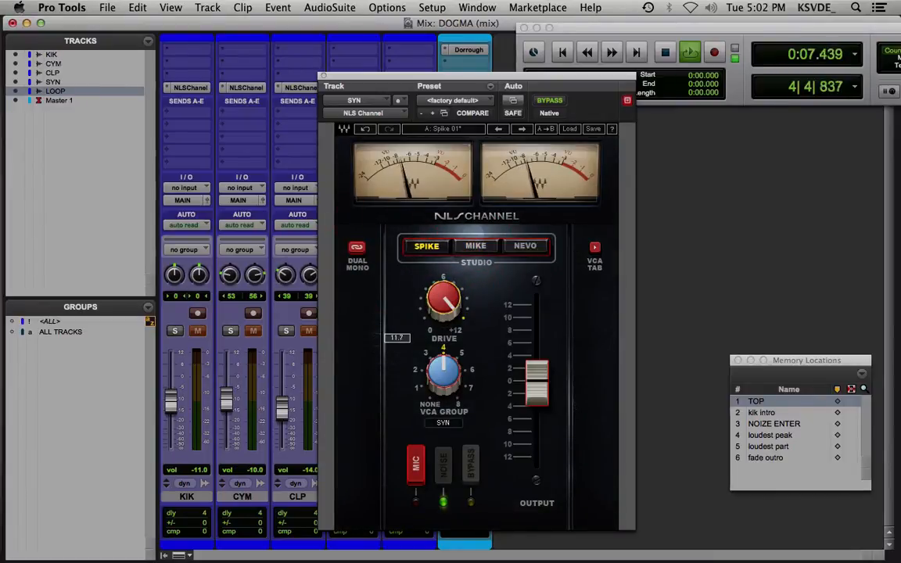
click(482, 248)
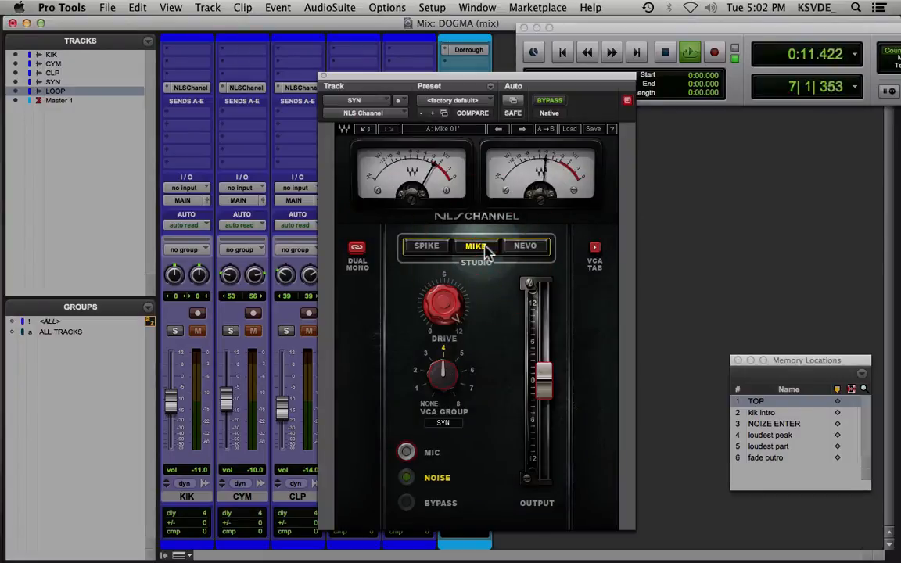
click(522, 247)
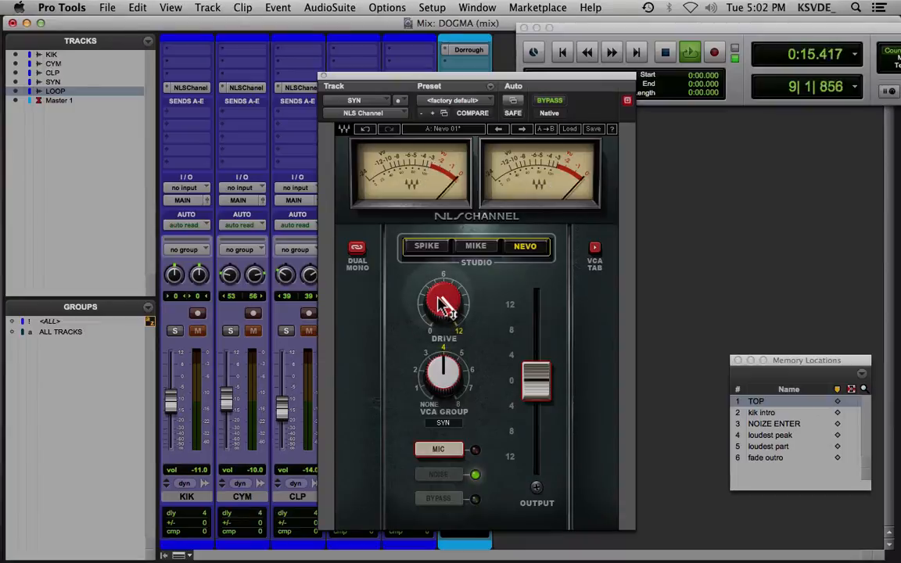
Lower the SYN Nevo drive to about 8.5, switching the dual mono link off and on again
drag(440, 301, 441, 322)
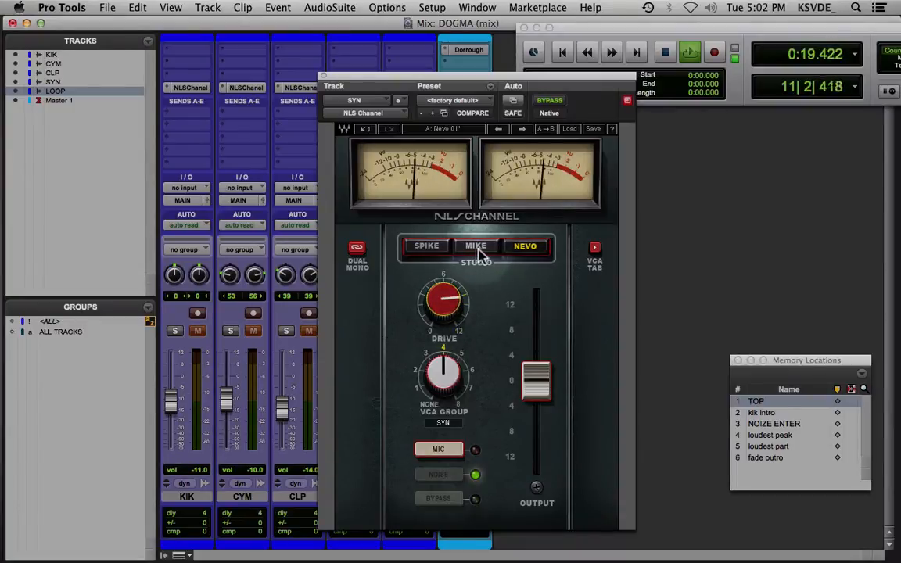
click(356, 251)
click(356, 249)
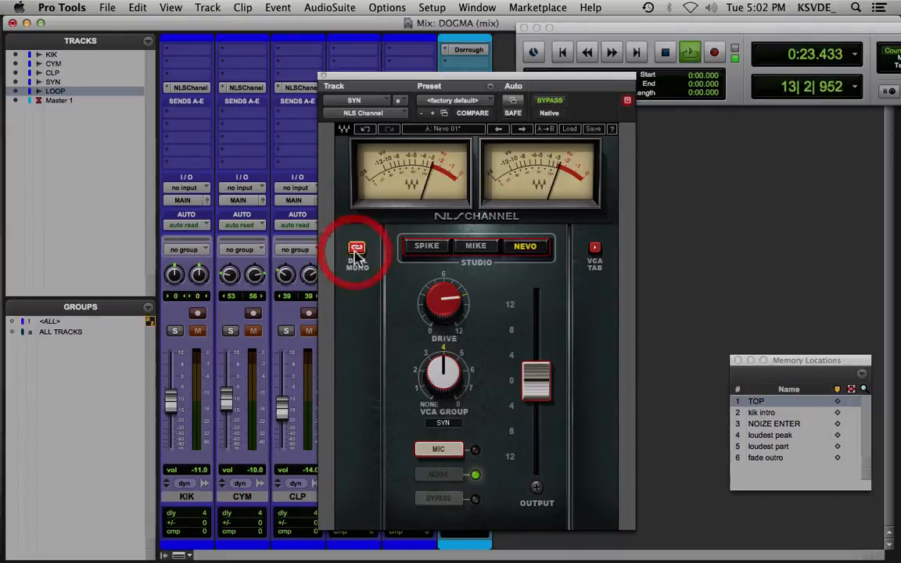
drag(460, 321, 460, 332)
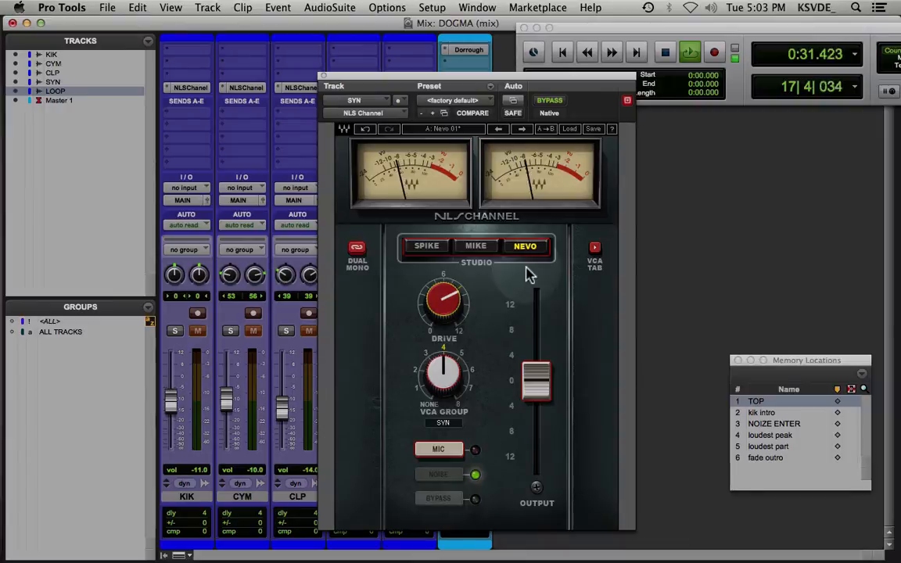
click(569, 128)
mouse_move(601, 207)
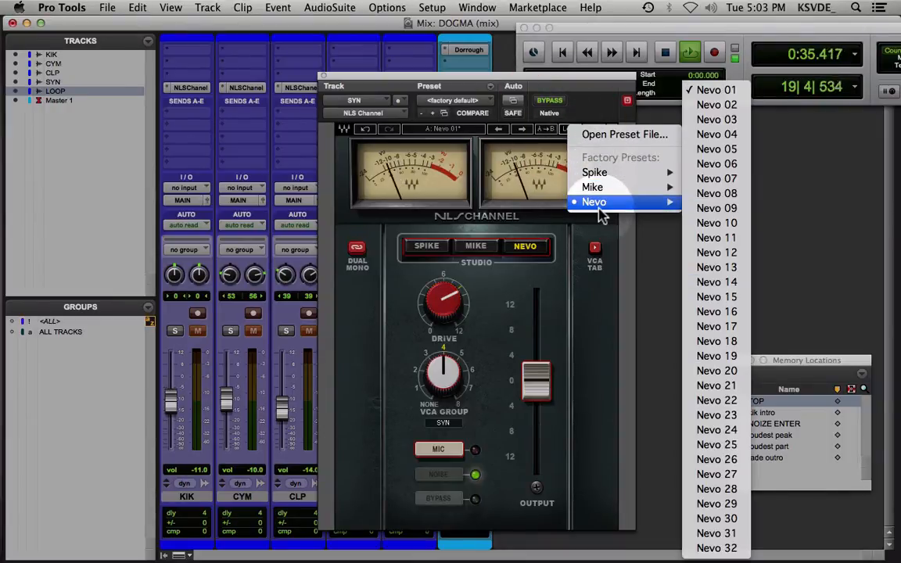
click(550, 302)
Load the Nevo 19 channel preset on SYN and play the track from the start
key(space)
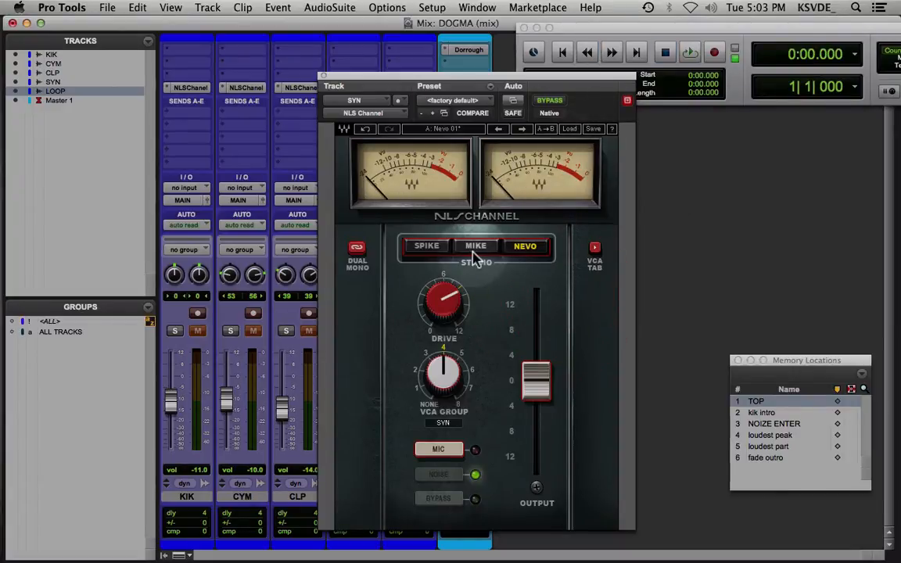
click(569, 130)
mouse_move(620, 205)
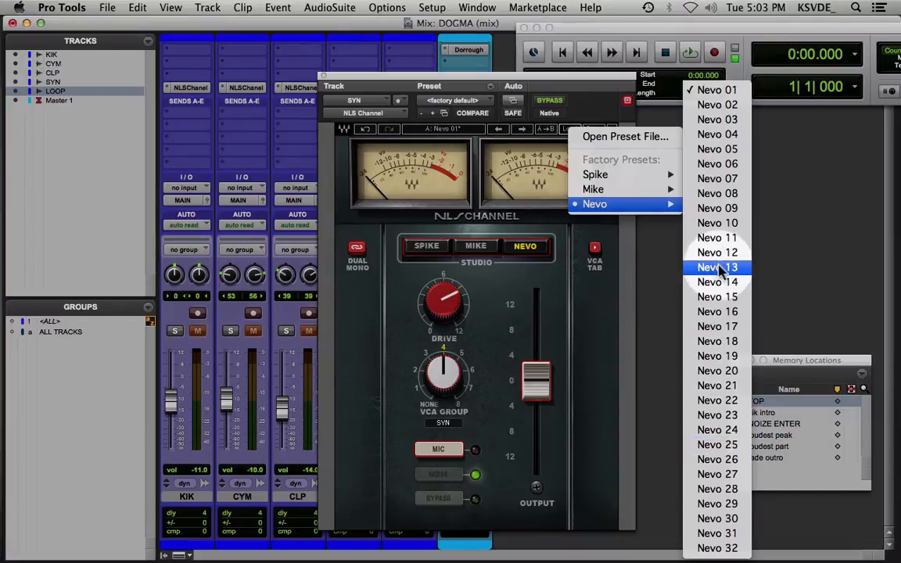
click(704, 356)
key(space)
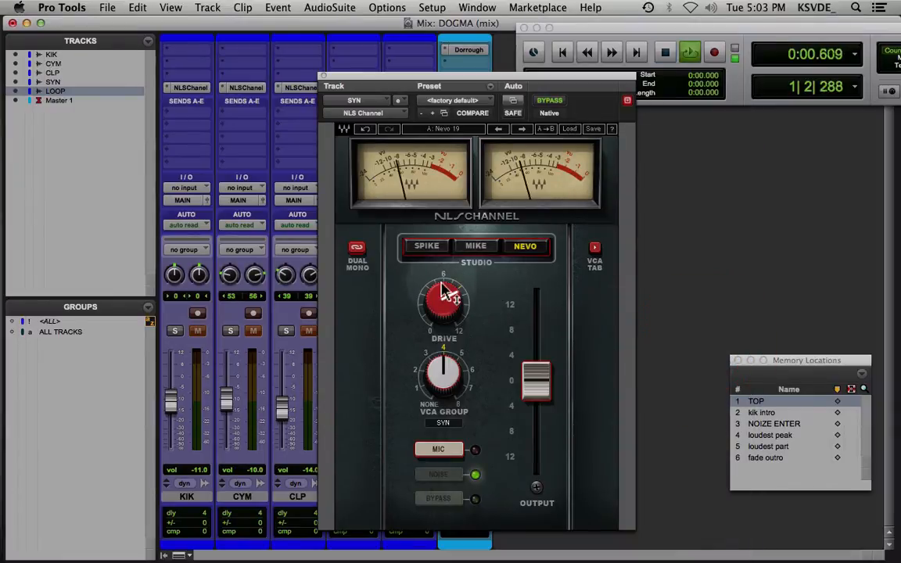
Load the Nevo 14 channel preset on SYN and audition it, restarting playback from the start
click(571, 132)
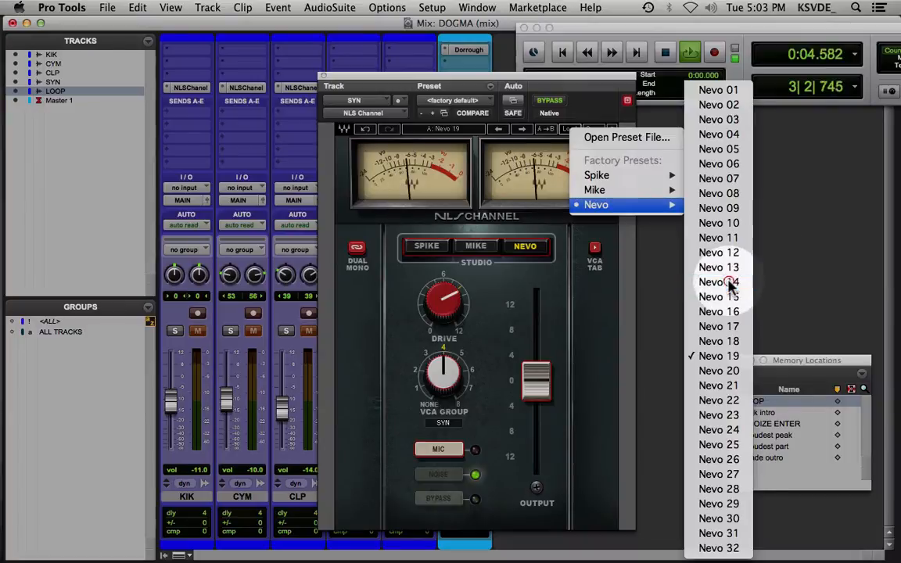
click(728, 283)
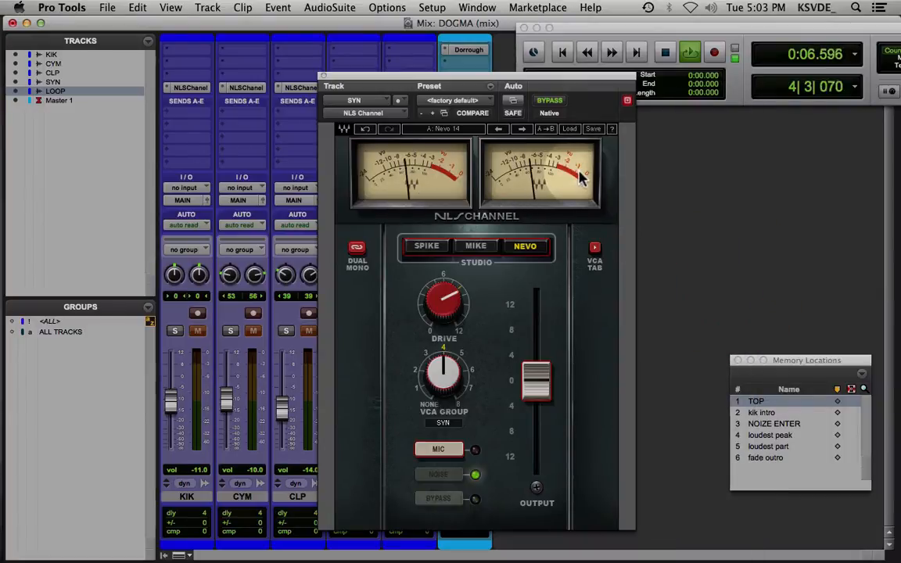
key(space)
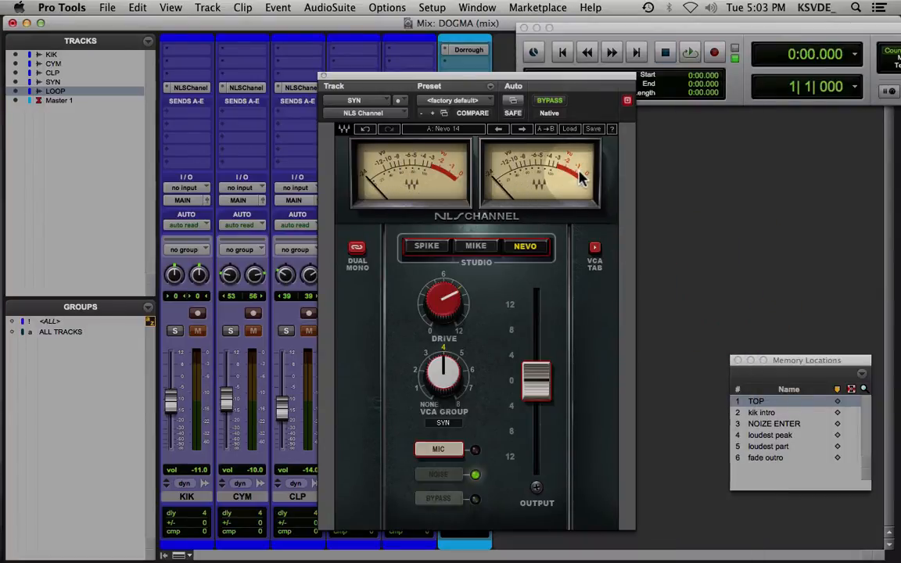
key(space)
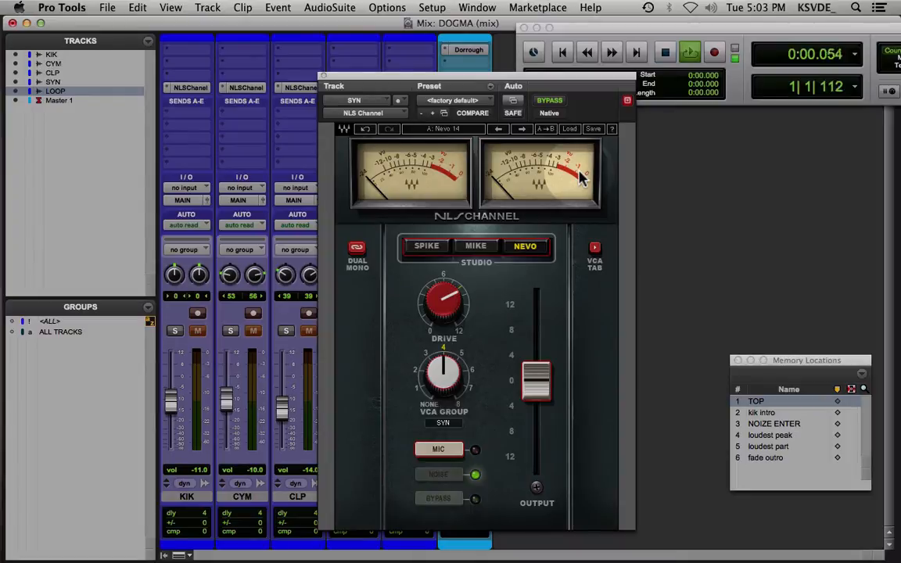
key(space)
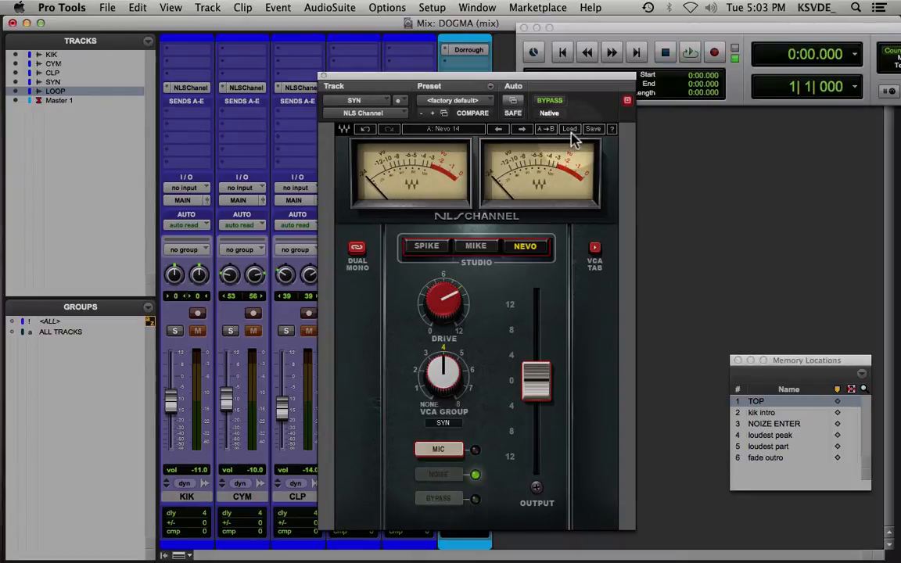
click(569, 128)
mouse_move(625, 183)
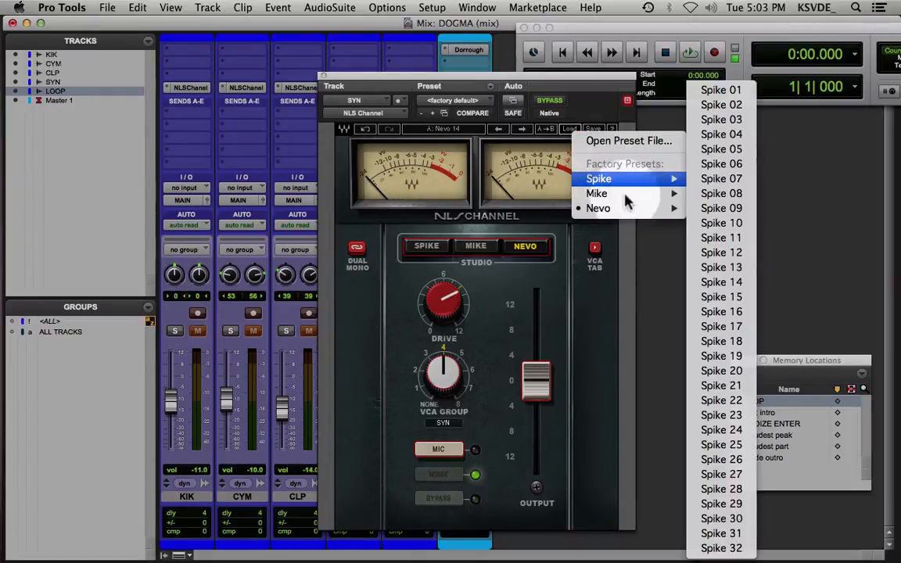
click(510, 315)
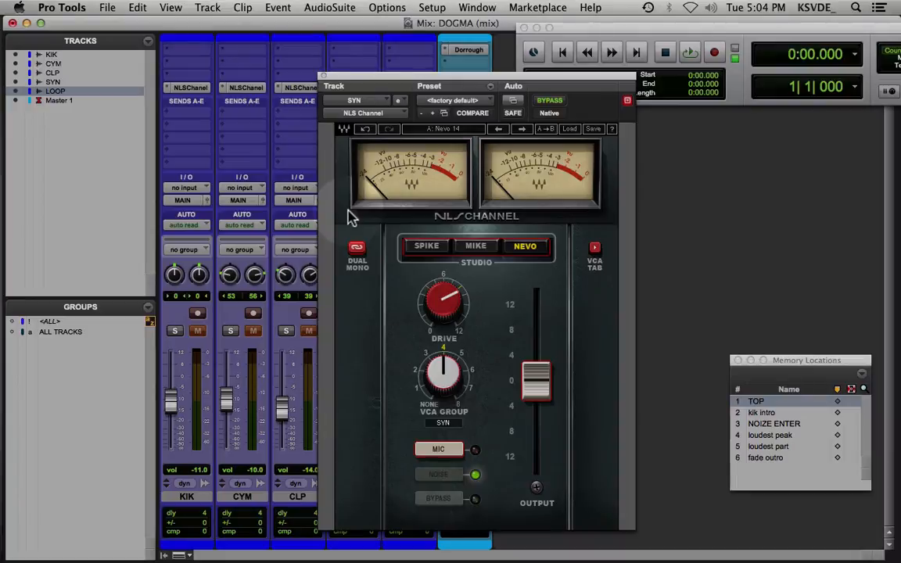
Play SYN, compare its plug-in bypassed and active, and lower the plug-in's output to about -1.5
key(space)
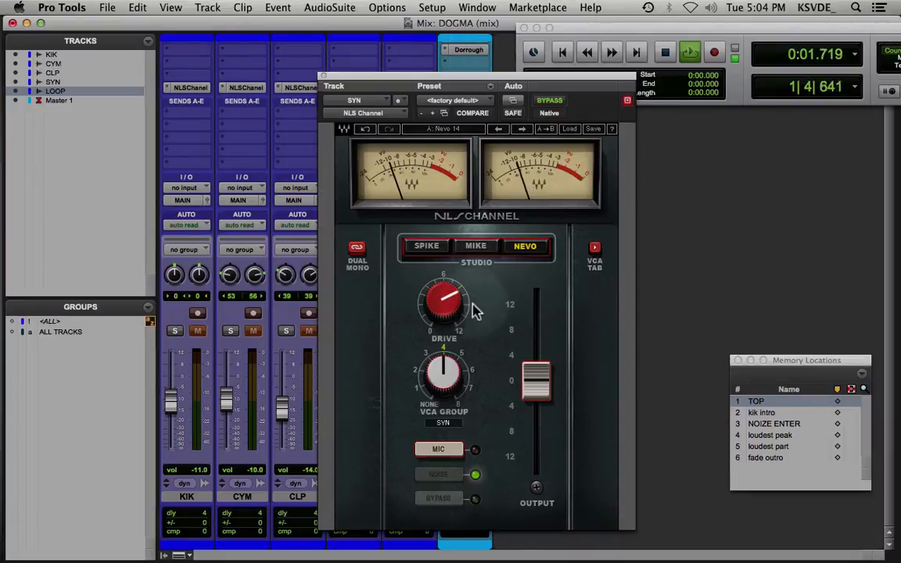
click(551, 102)
click(551, 102)
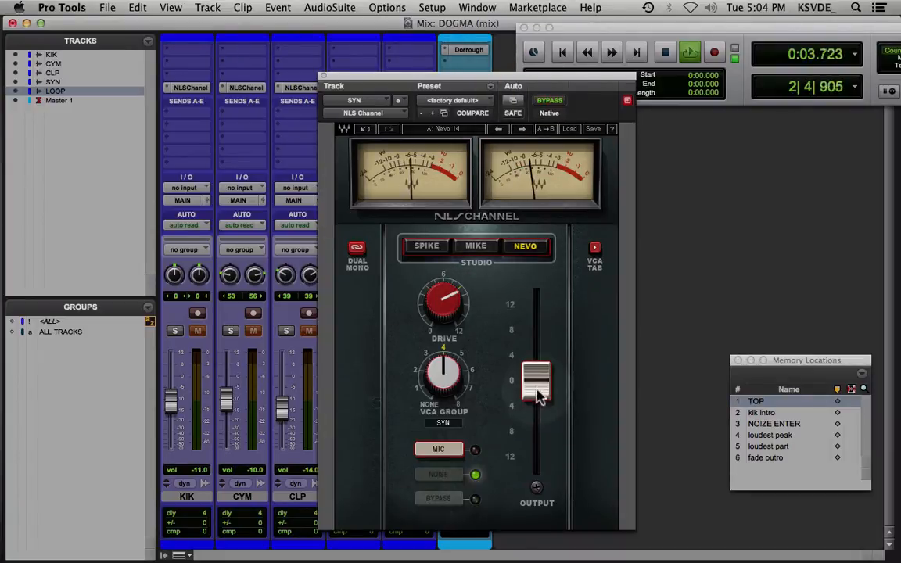
drag(539, 395, 539, 403)
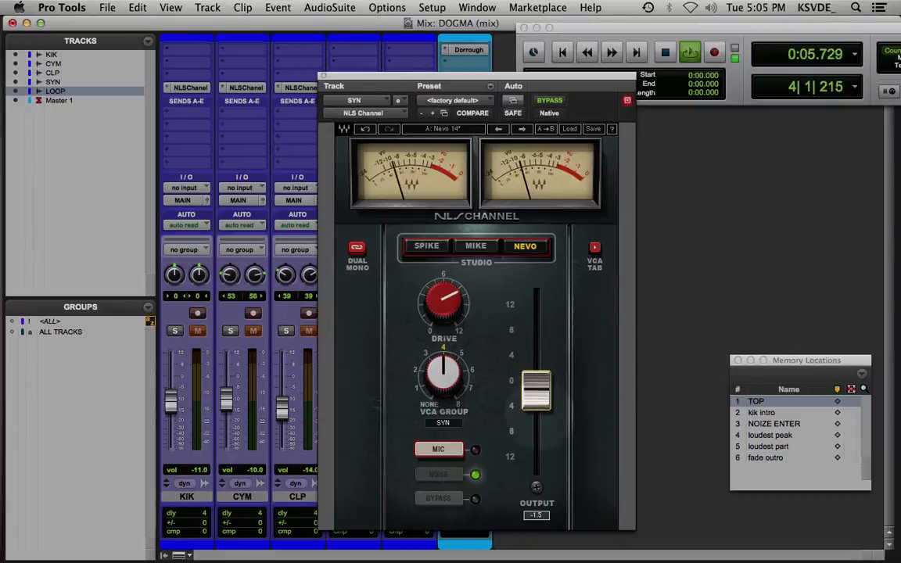
Keep comparing SYN bypassed and active, and lower the plug-in's output further to about -3.5 to match levels
click(550, 101)
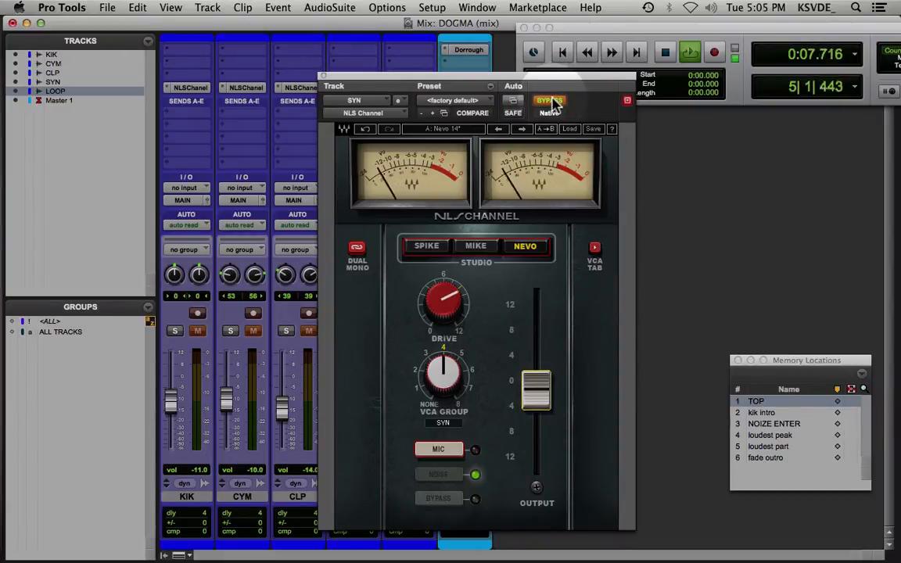
click(552, 102)
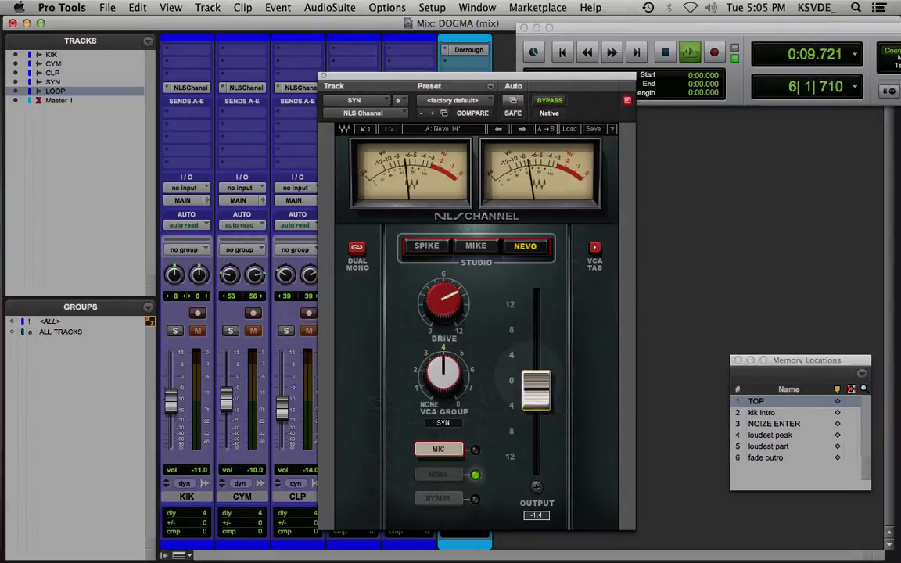
click(550, 102)
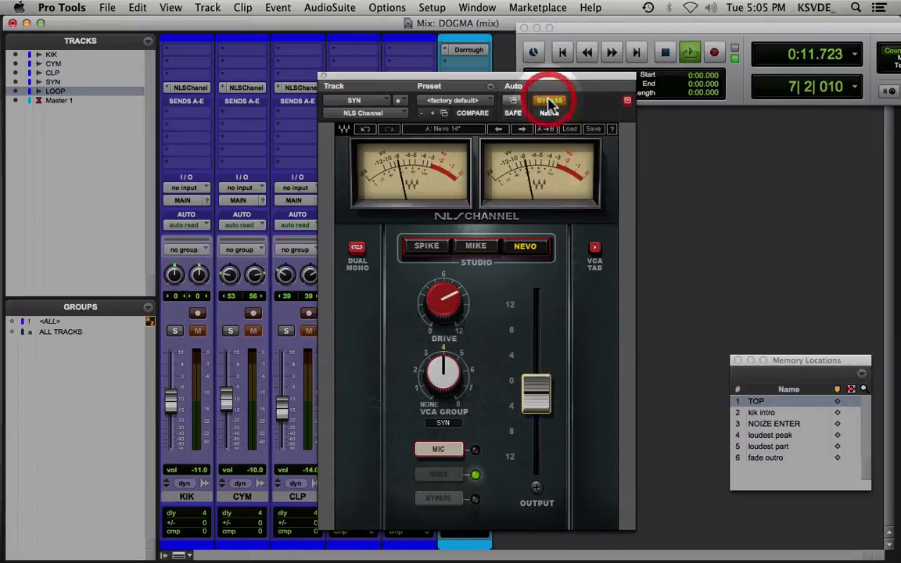
click(550, 101)
mouse_move(548, 395)
mouse_down()
mouse_move(548, 428)
mouse_move(548, 413)
mouse_up()
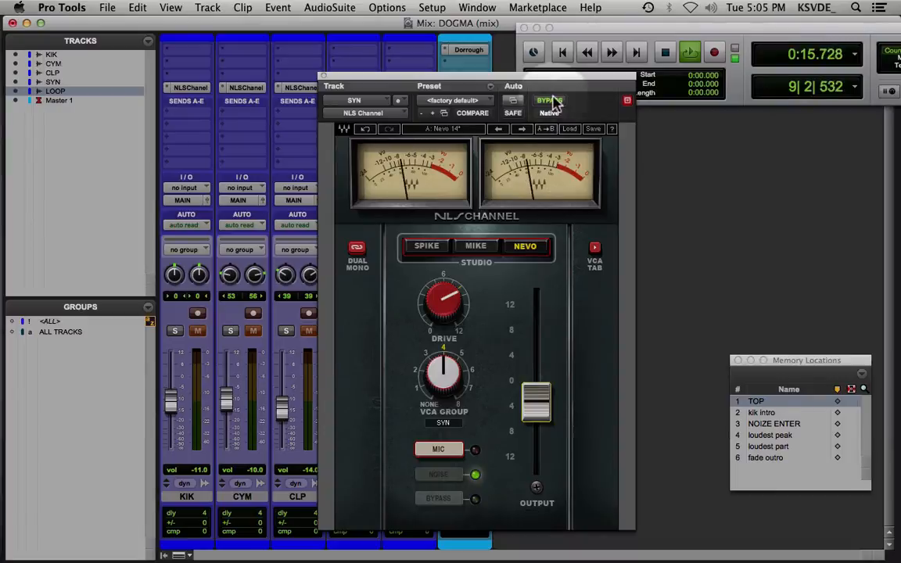
click(550, 103)
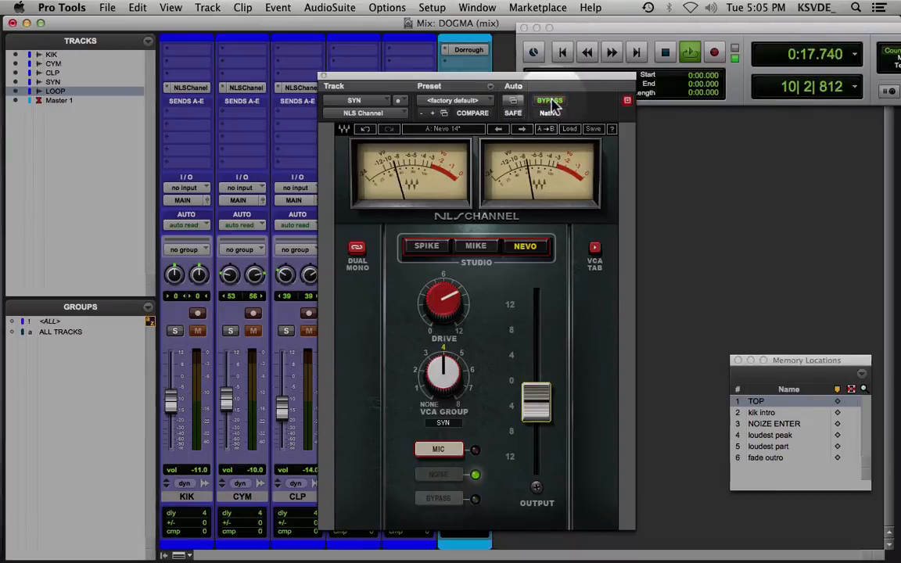
Compare SYN bypassed and active once more, raise the plug-in's output slightly, leave it active and close it
click(550, 102)
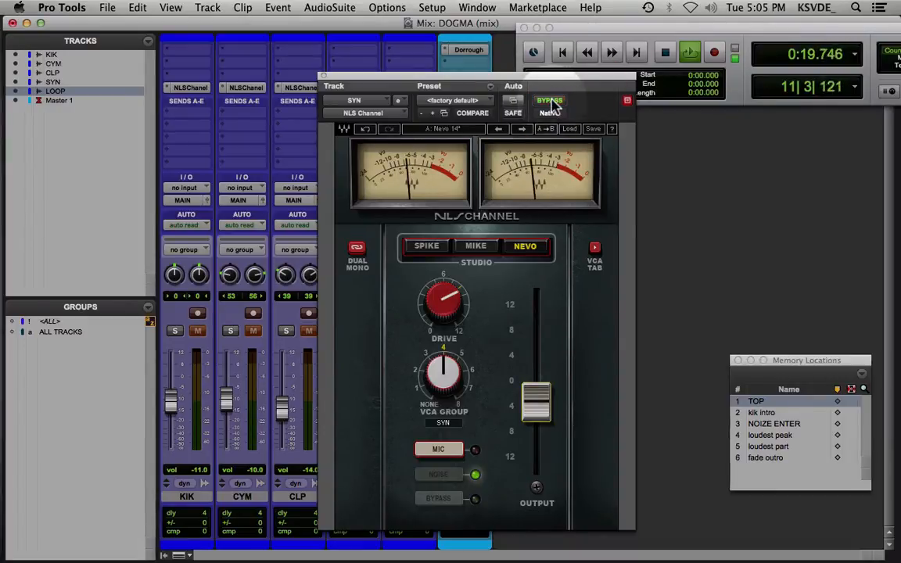
drag(540, 399, 540, 397)
click(549, 101)
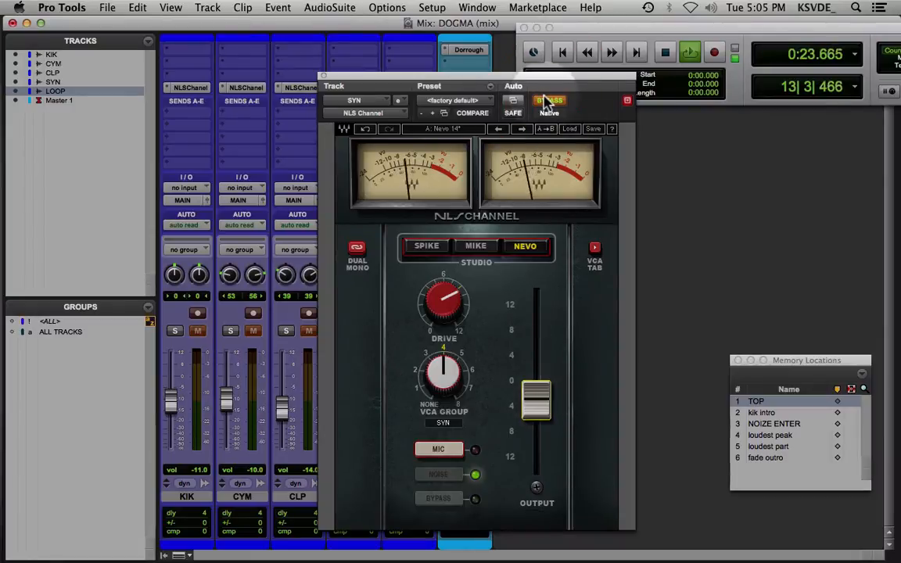
click(550, 101)
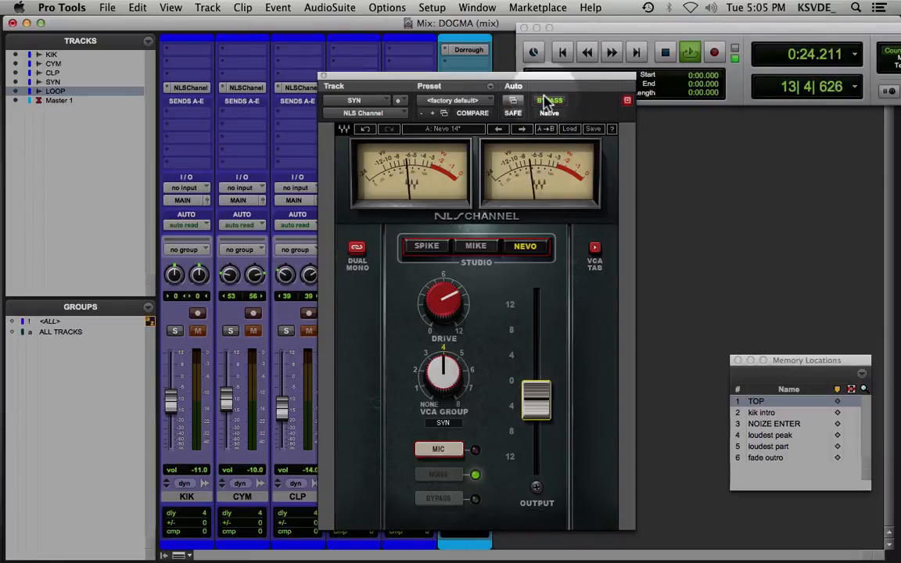
click(324, 77)
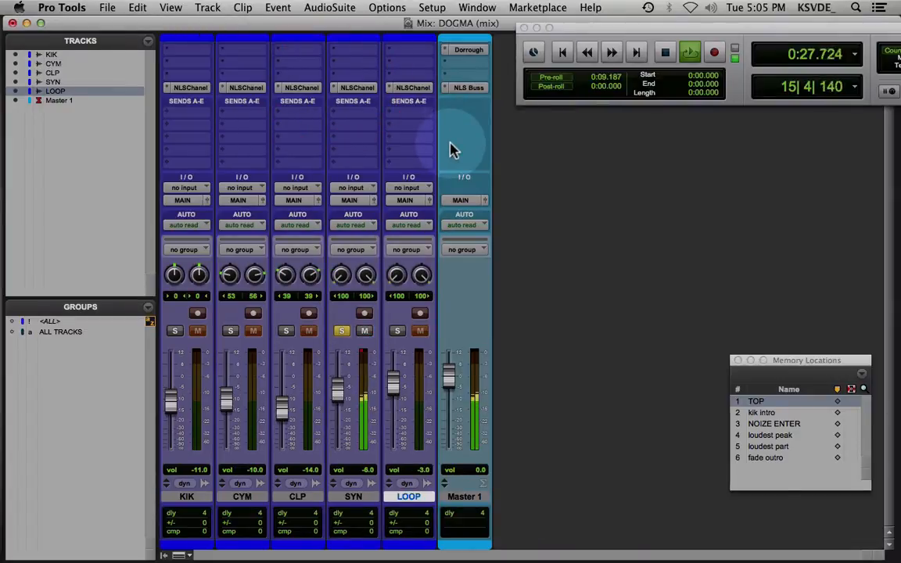
Clear SYN's clip indicator, then stop playback and unsolo the track
click(363, 356)
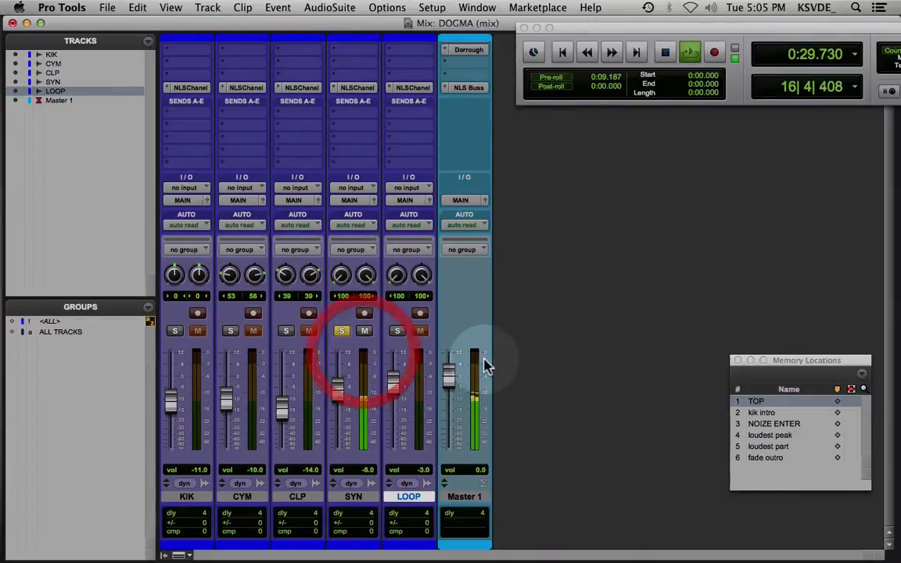
key(space)
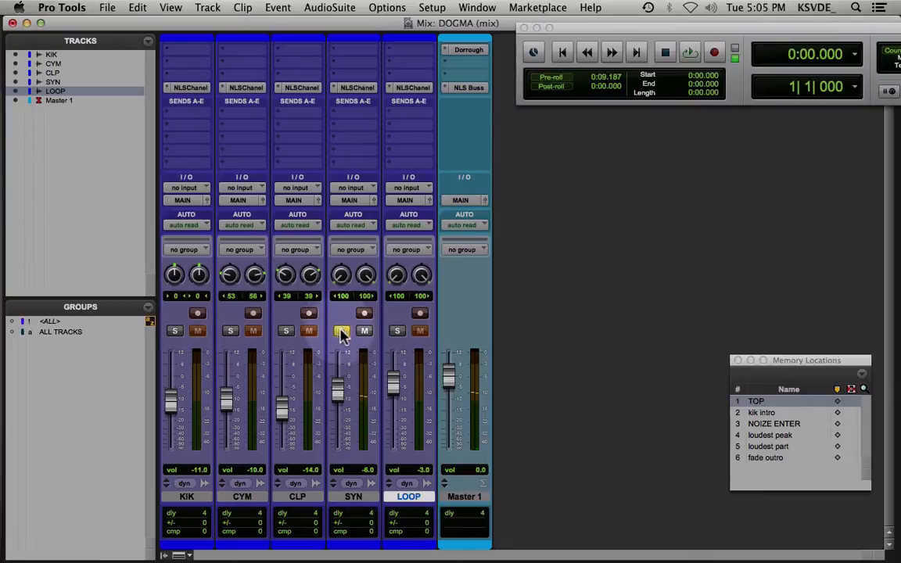
click(341, 333)
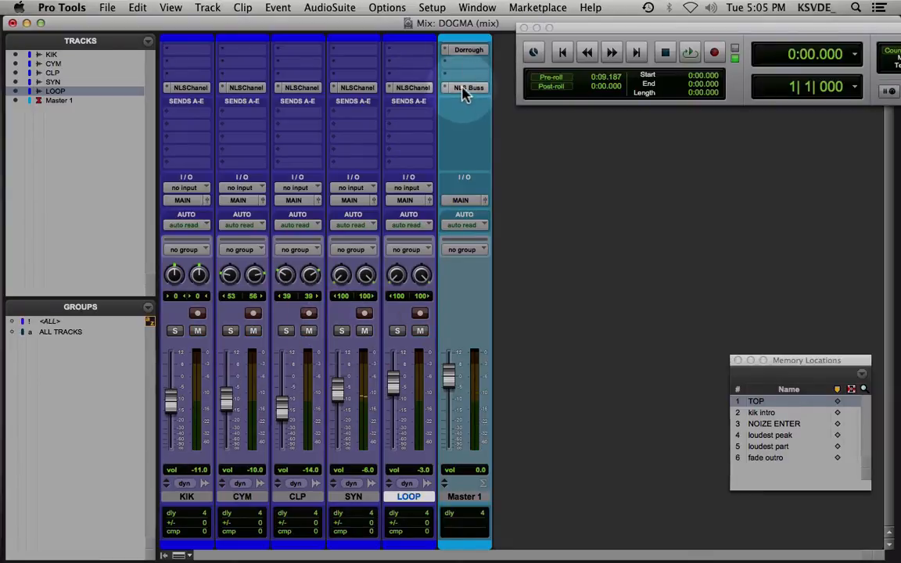
Open NLS Buss on Master 1 and go through its Spike, Mike and Nevo console models, ending on Nevo
click(465, 88)
drag(453, 83, 415, 43)
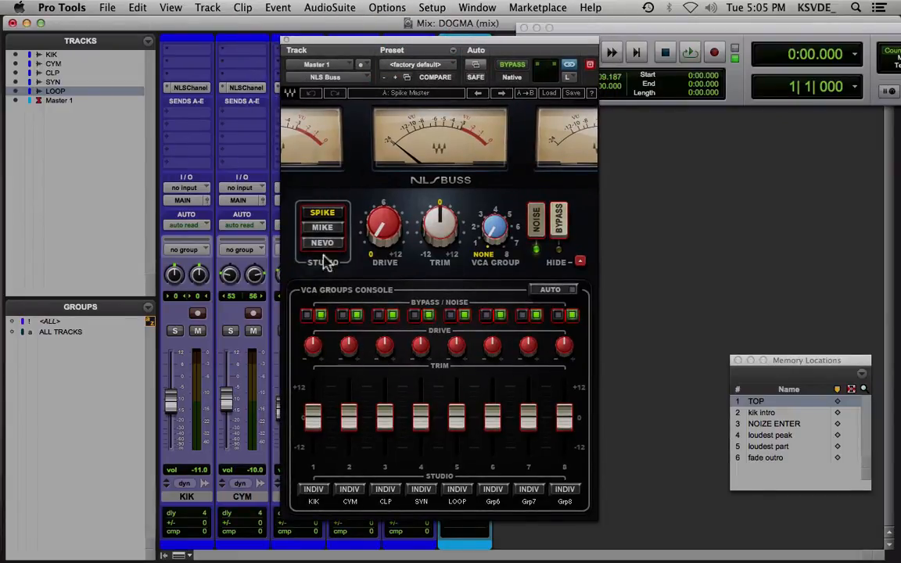
click(324, 228)
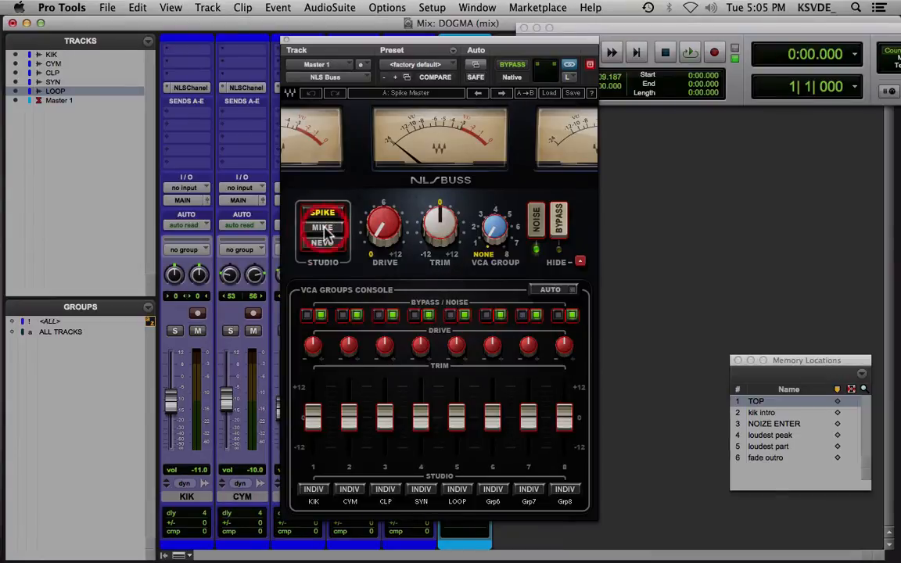
click(324, 244)
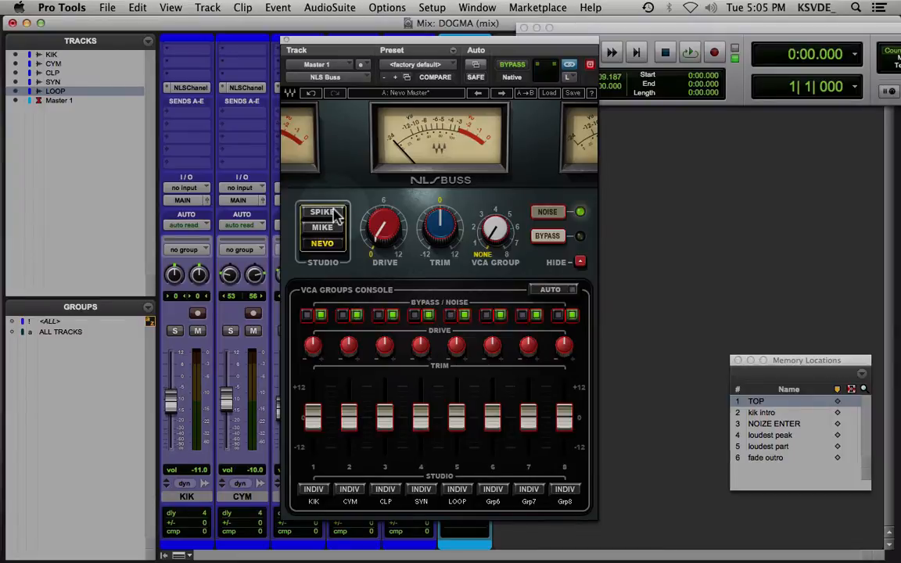
click(335, 215)
click(332, 229)
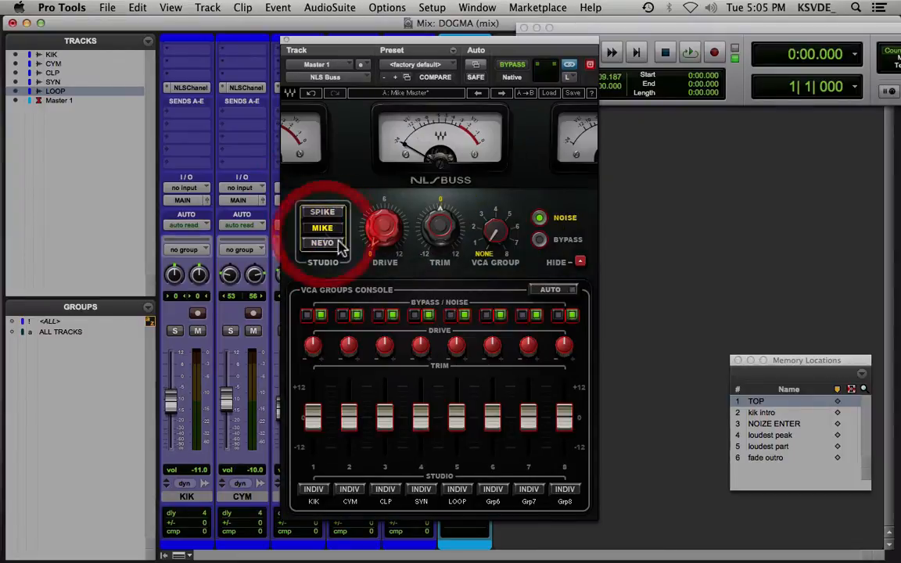
click(339, 246)
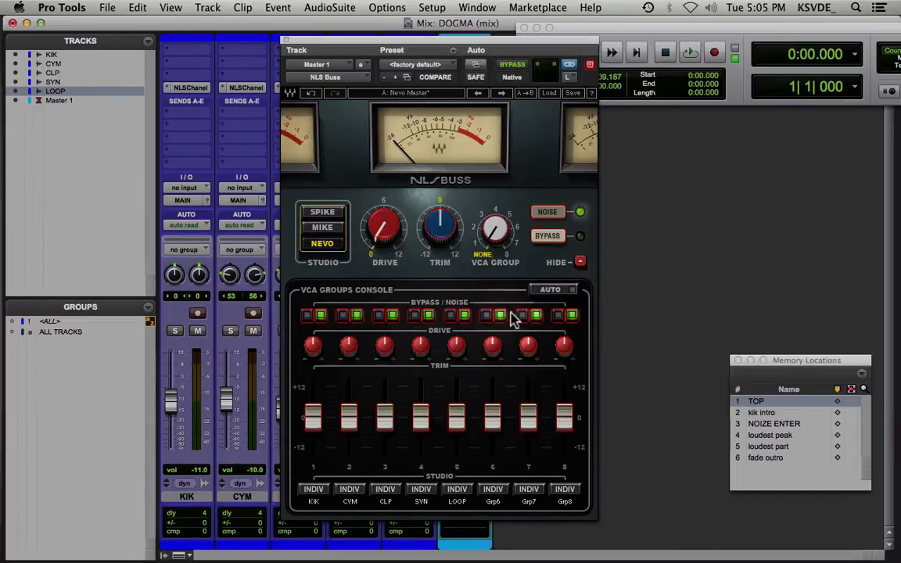
Try the VCA groups console by toggling CYM's noise and moving the KIK through LOOP trims, resetting each trim to 0
click(357, 317)
click(358, 317)
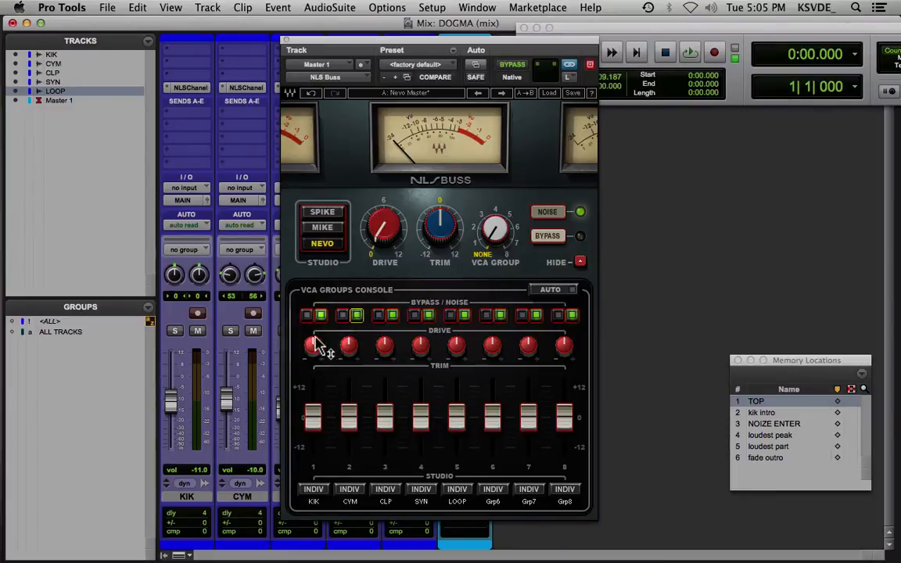
drag(312, 424, 316, 391)
drag(349, 423, 455, 386)
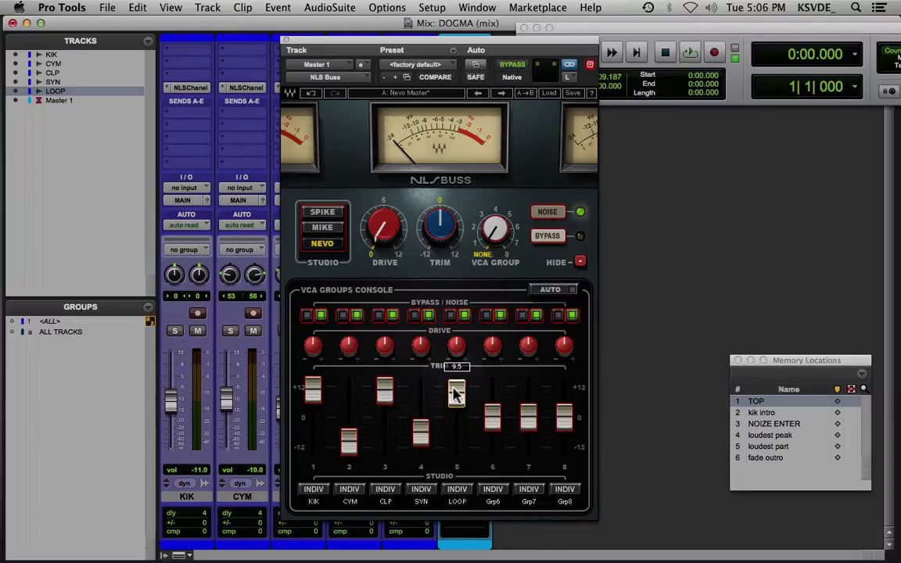
alt+click(420, 425)
alt+click(384, 395)
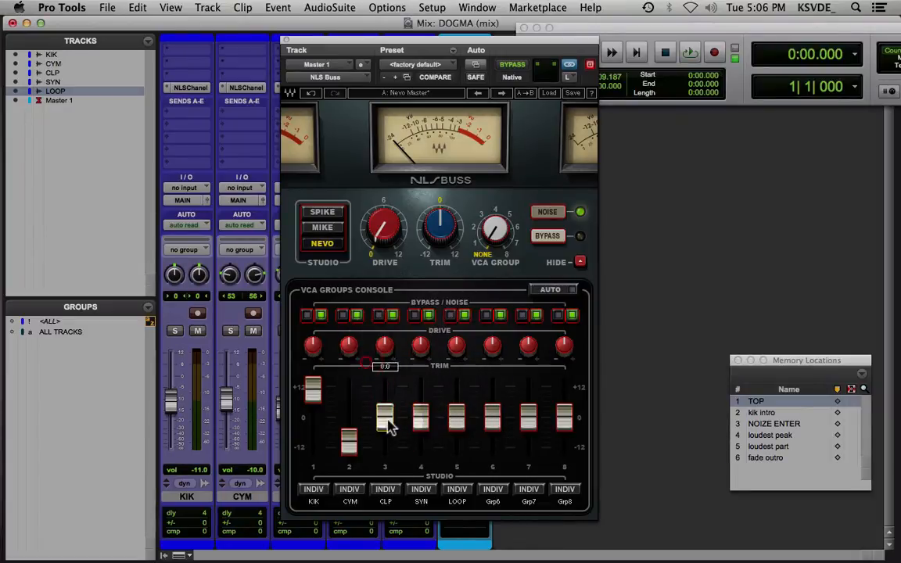
alt+click(348, 442)
alt+click(313, 389)
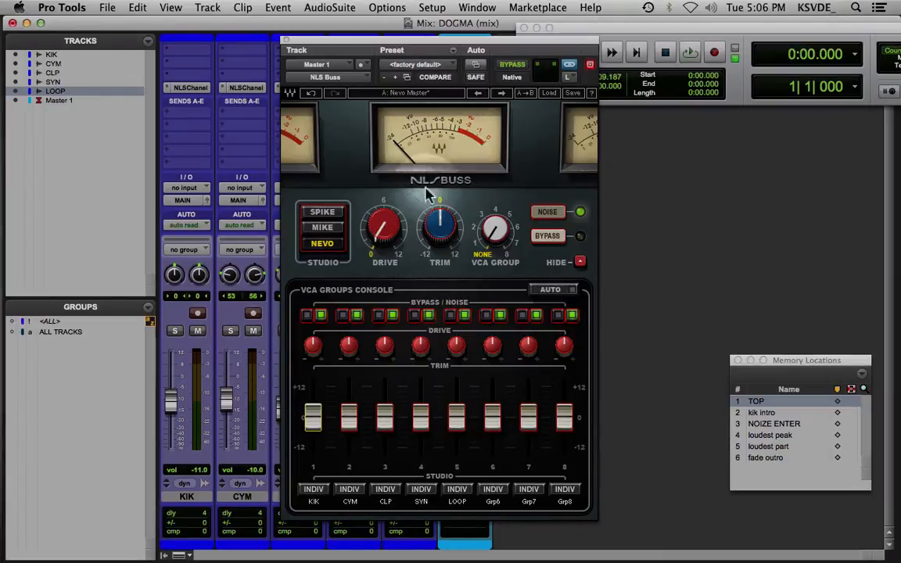
Try VCA groups KIK and CYM on the master buss, return its VCA group to None and select the Mike model
click(502, 232)
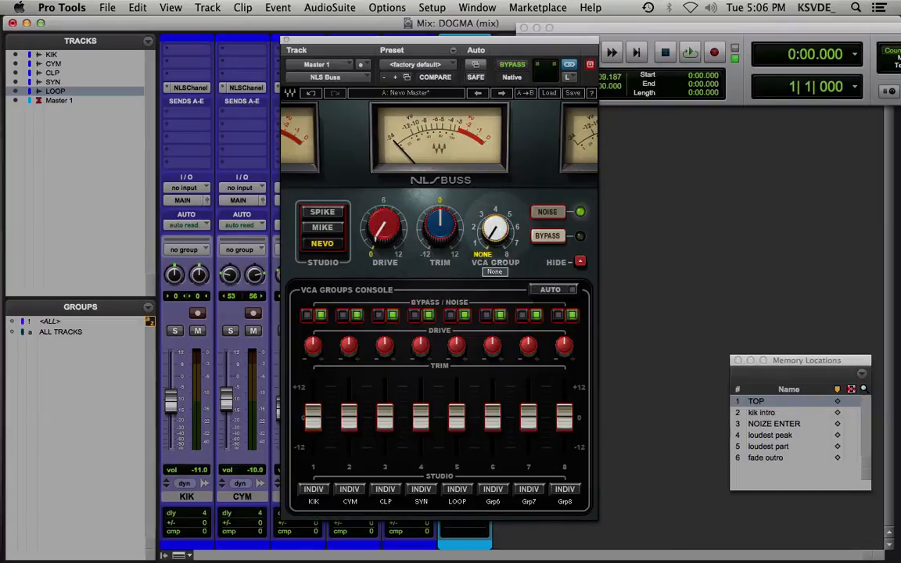
drag(502, 232, 502, 226)
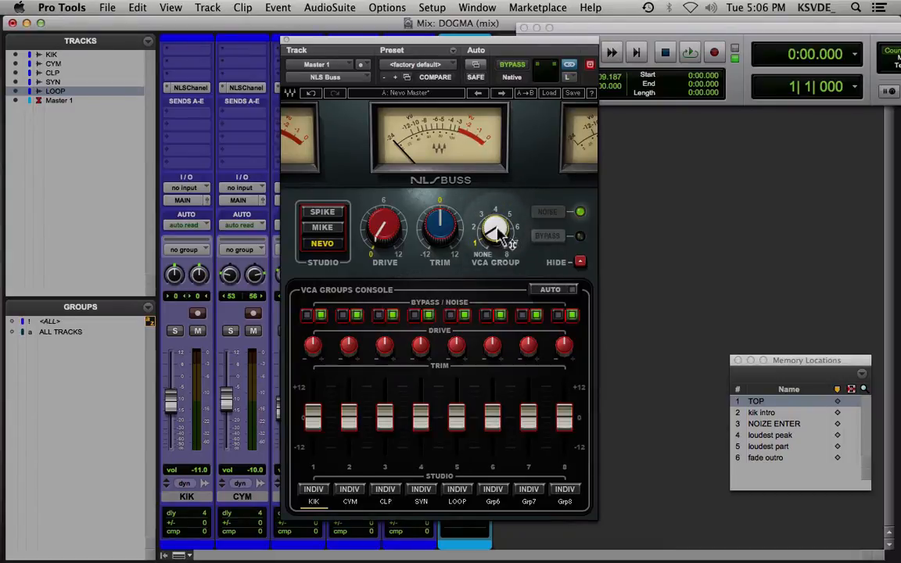
click(323, 215)
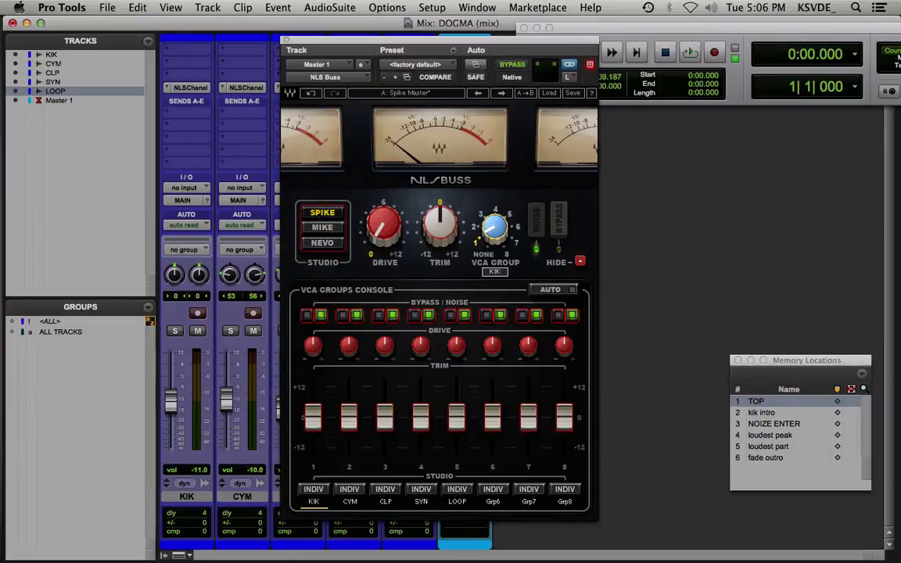
click(322, 227)
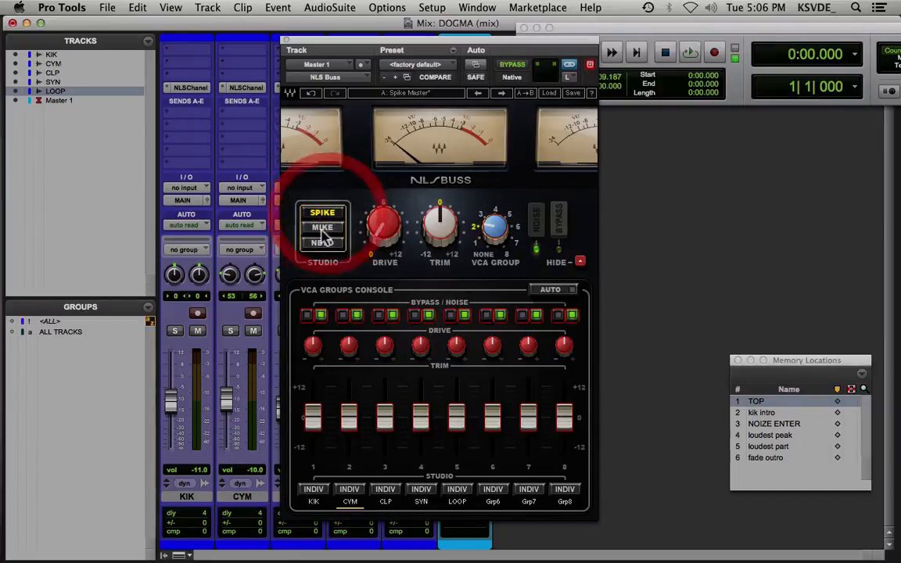
drag(495, 233, 502, 241)
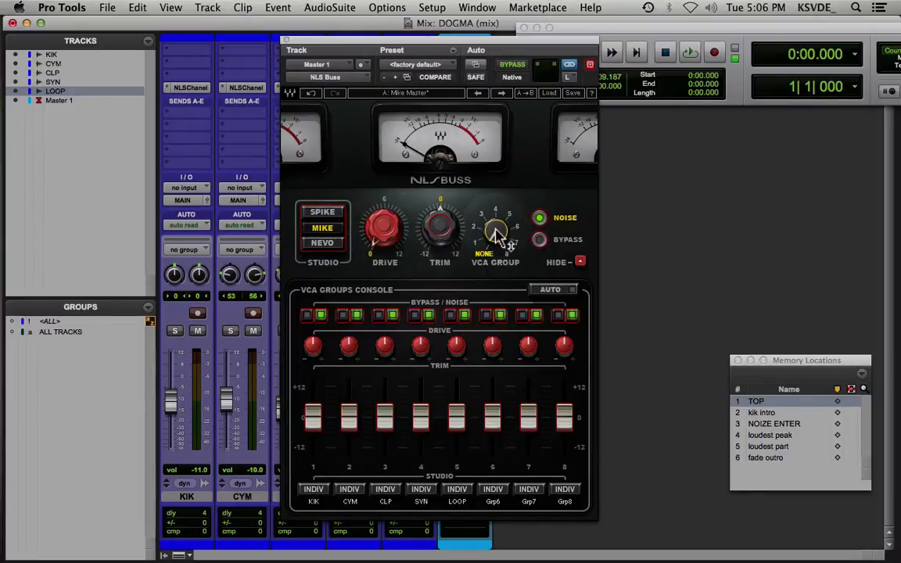
mouse_move(496, 231)
mouse_down()
mouse_move(496, 199)
mouse_move(495, 231)
mouse_up()
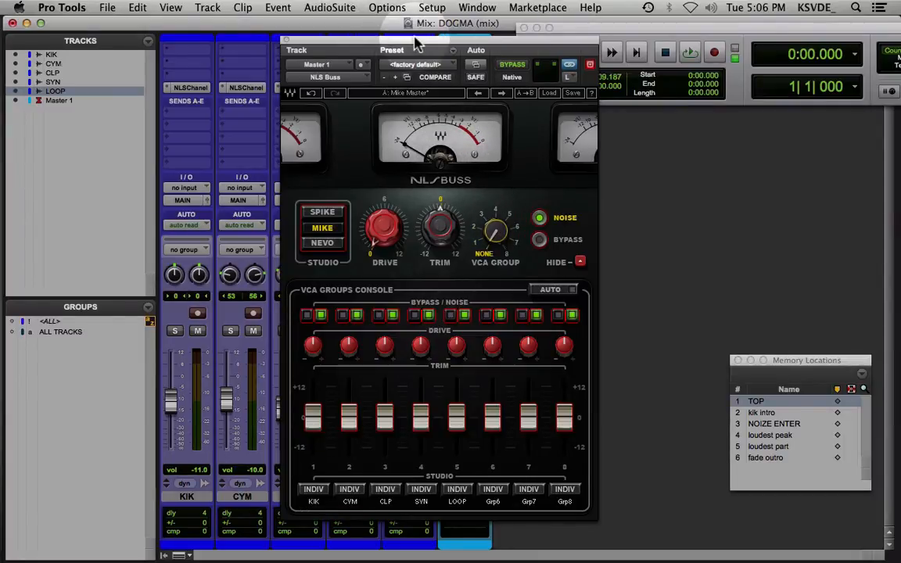
Move the NLS Buss window clear of the transport and play the mix from kik intro and from NOIZE ENTER
drag(417, 45, 332, 58)
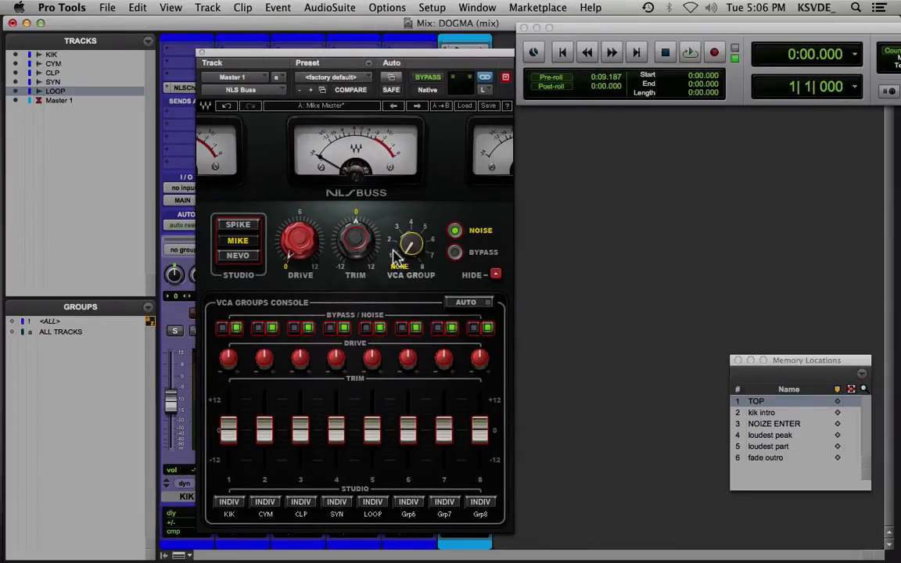
key(space)
click(778, 413)
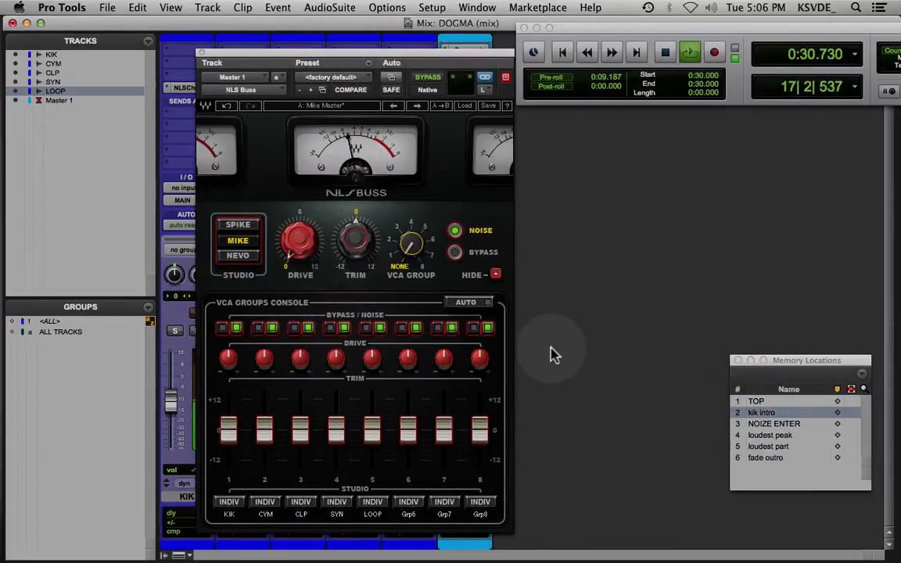
click(765, 423)
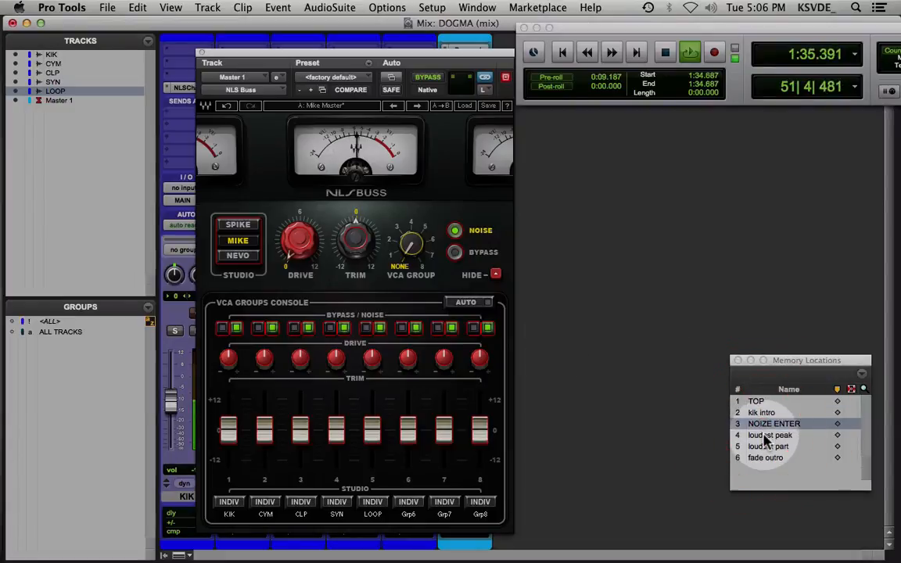
Compare the Nevo, Spike and Mike models on the master buss while the mix plays, ending on Spike
click(238, 256)
click(249, 227)
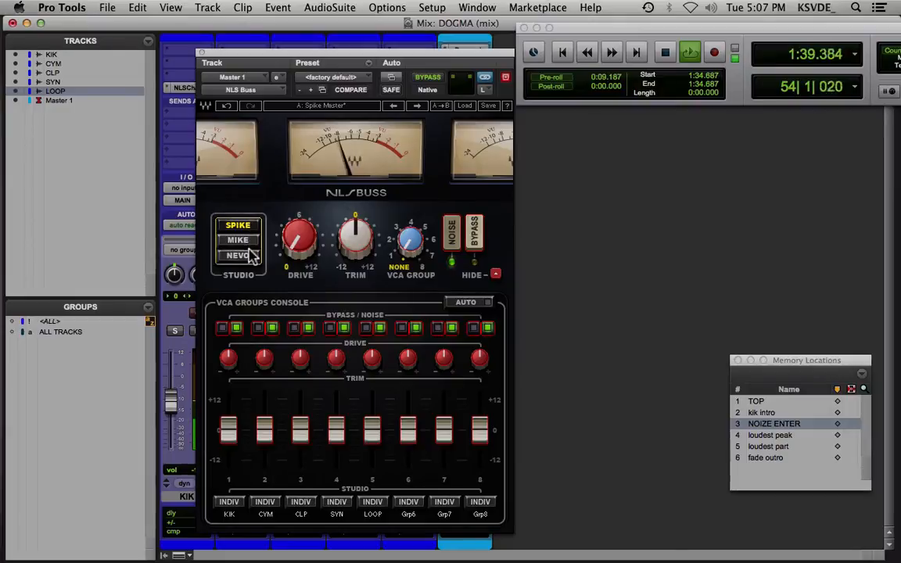
click(247, 258)
click(246, 243)
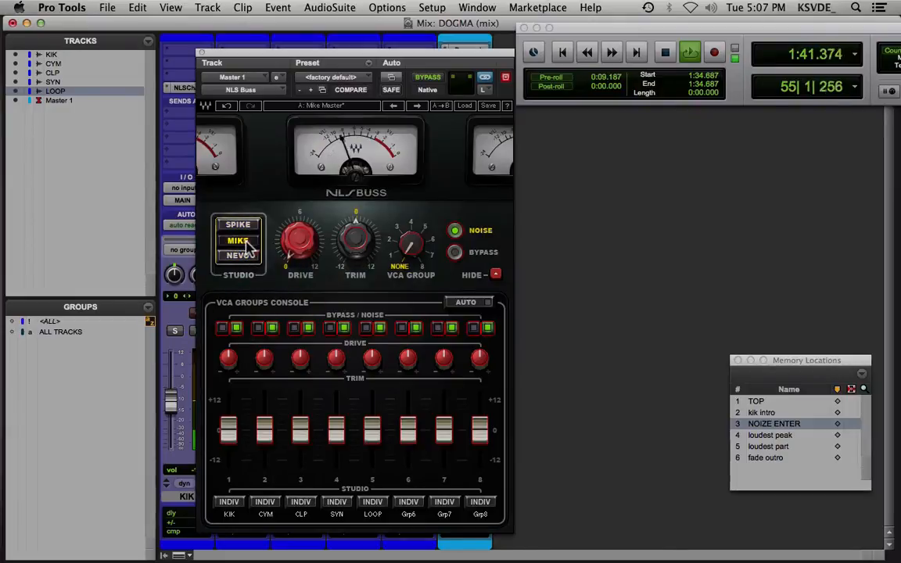
click(243, 225)
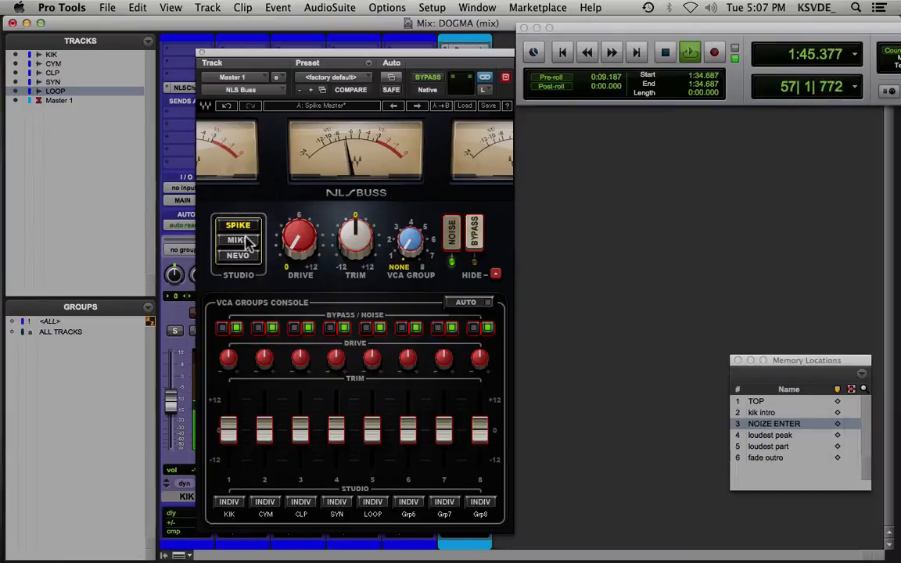
click(246, 244)
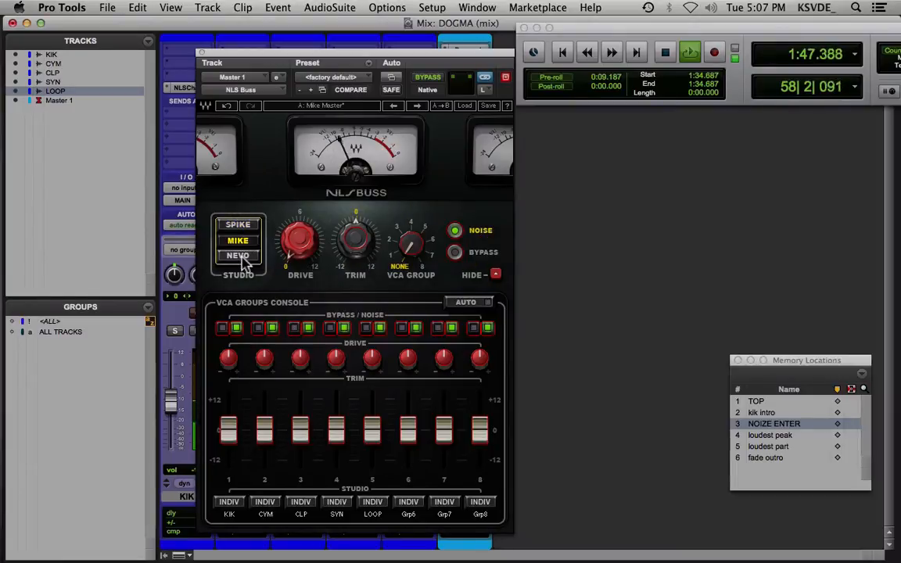
click(241, 257)
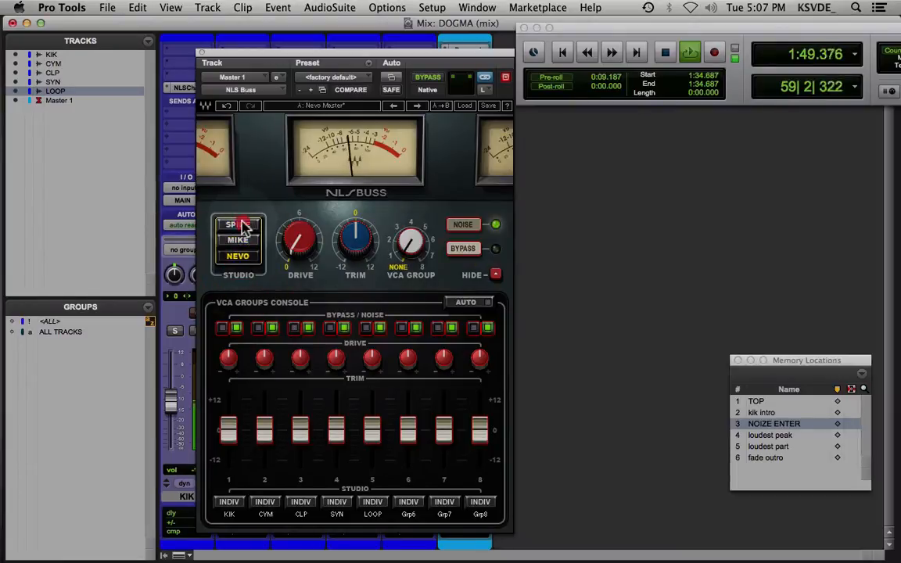
click(243, 226)
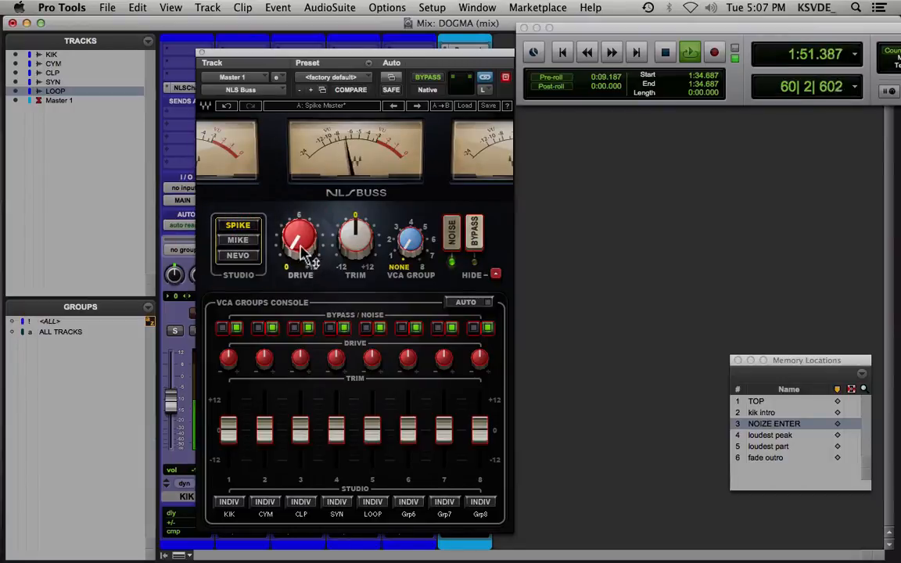
Raise the master buss drive to 6.7, compare the three console models, and set the drive to about 6 on Mike
drag(301, 245, 301, 205)
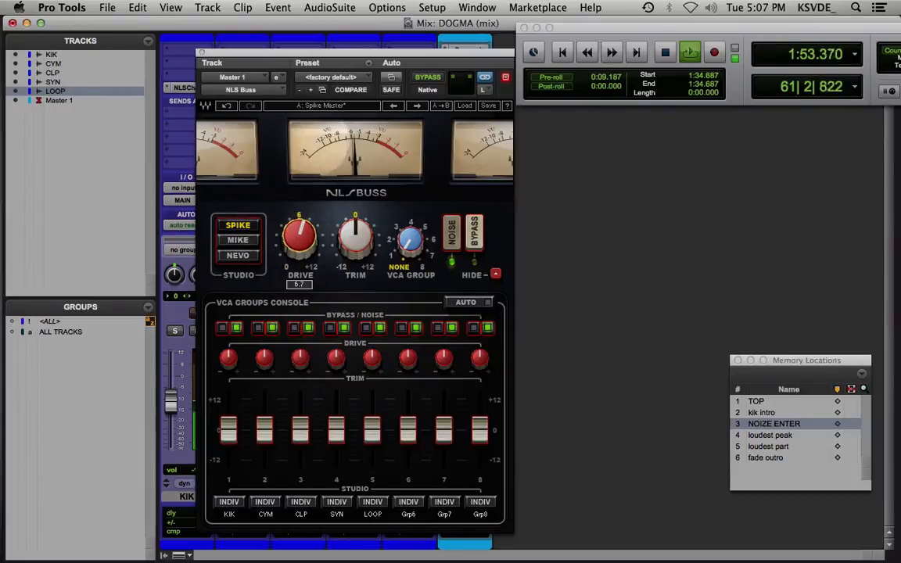
click(241, 241)
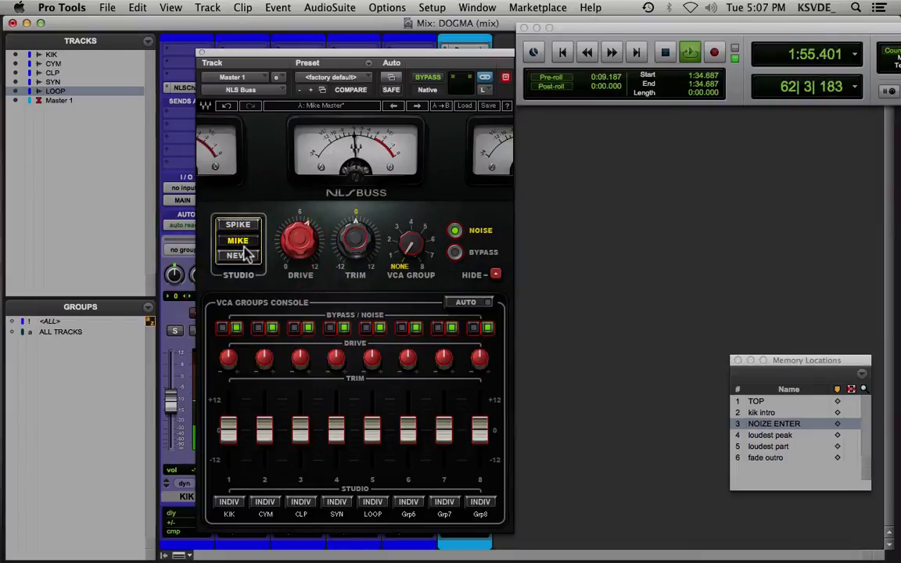
click(239, 256)
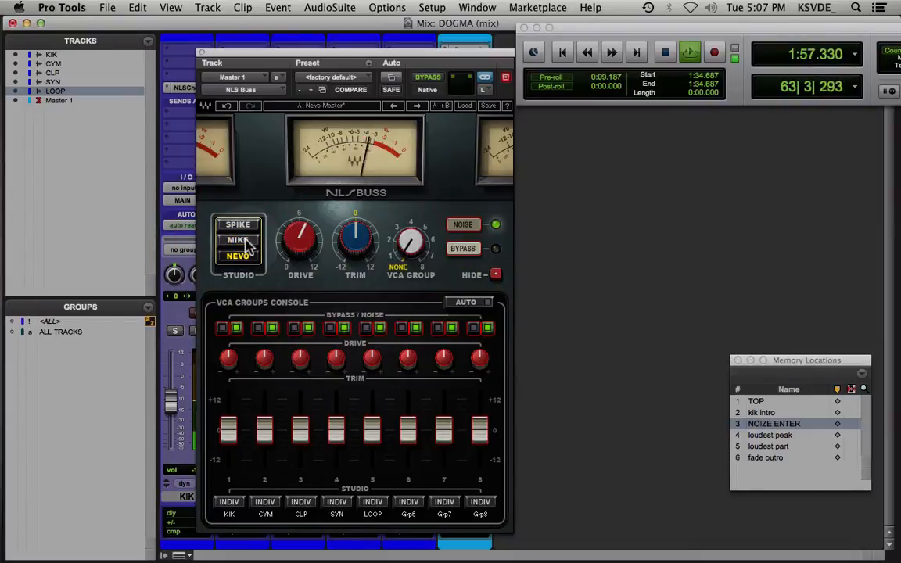
click(239, 241)
drag(300, 241, 300, 236)
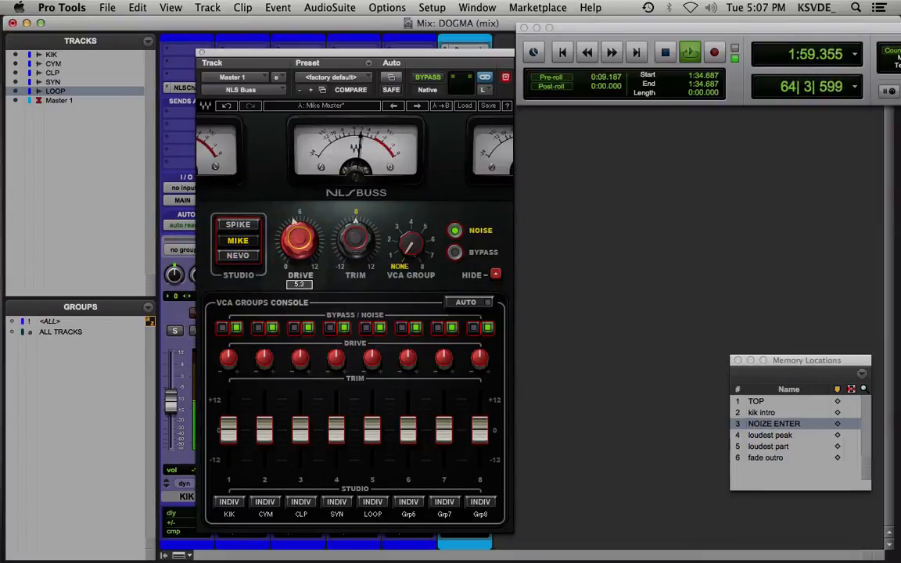
Compare the Nevo, Mike and Spike models on the master buss at drive 6 while the mix plays, ending on Nevo
click(239, 258)
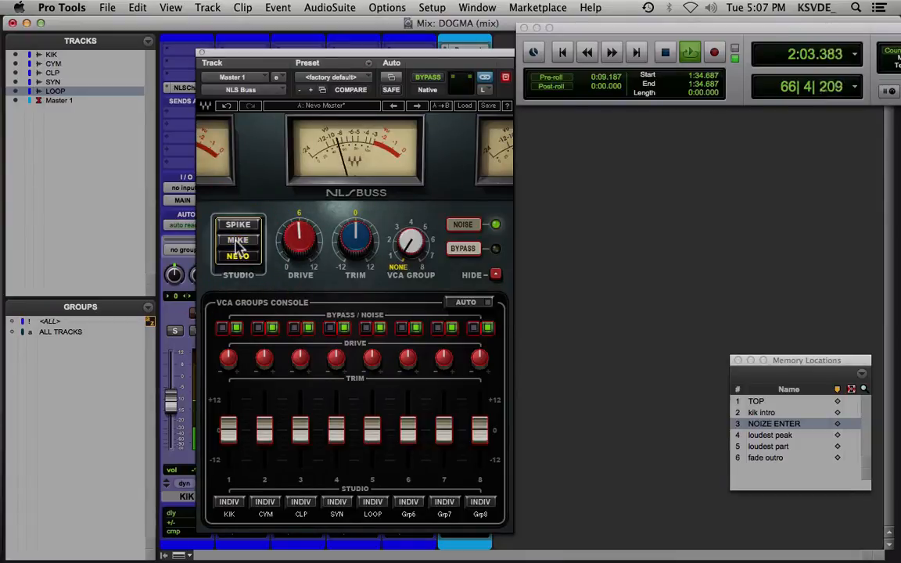
click(238, 242)
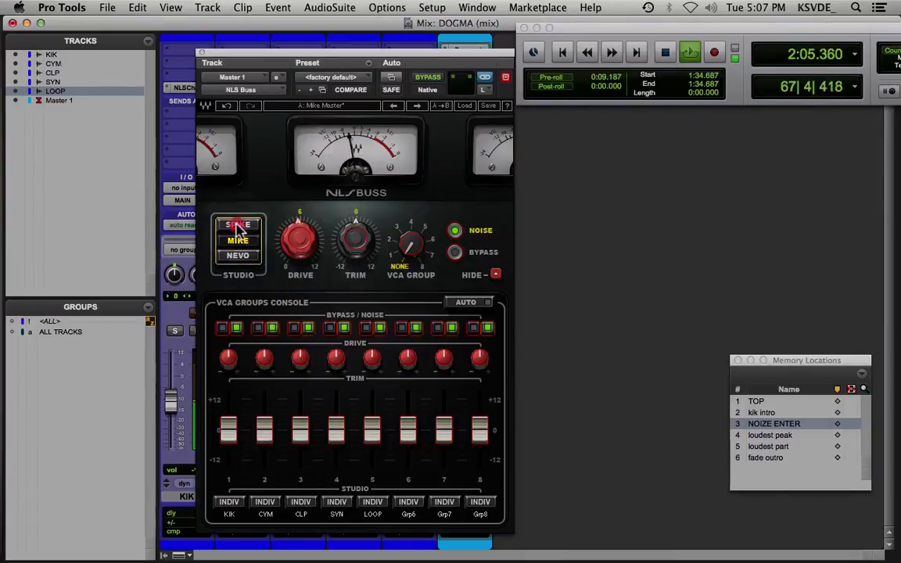
click(239, 226)
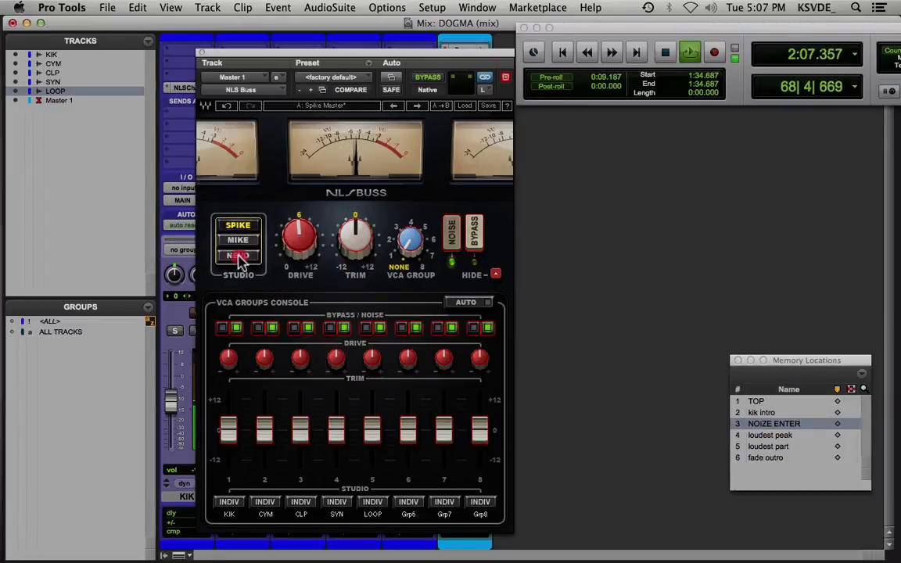
click(239, 257)
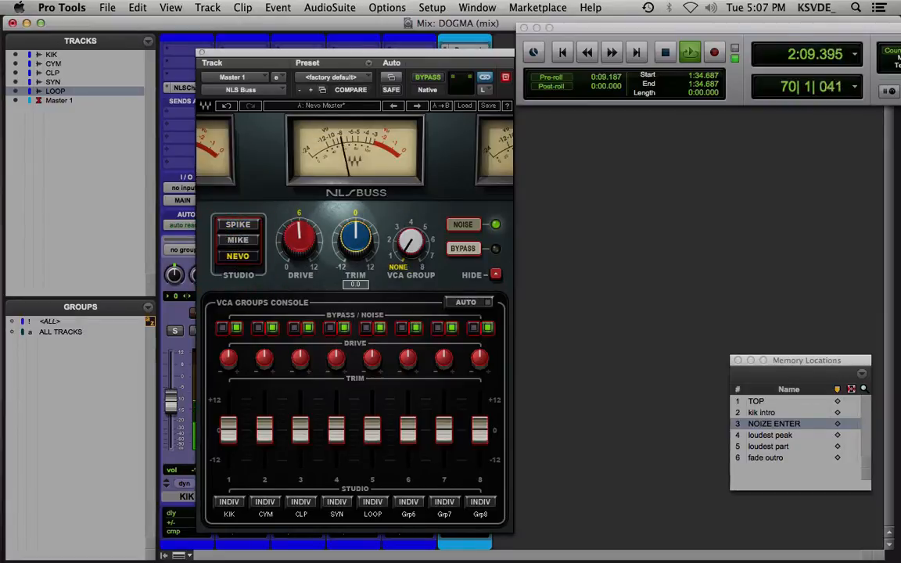
Try the master buss drive at 9.7 and compare the Mike and Spike models at that setting
drag(300, 239, 299, 213)
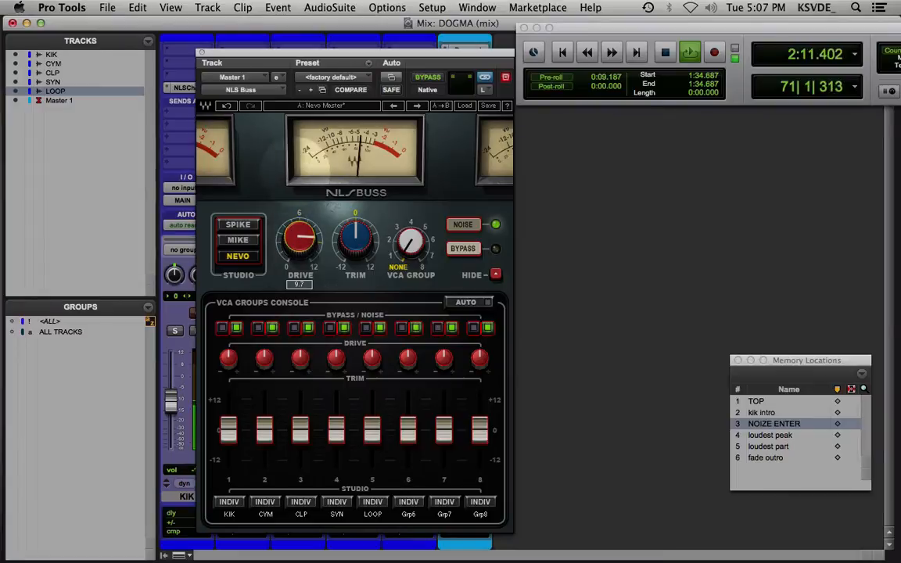
click(239, 240)
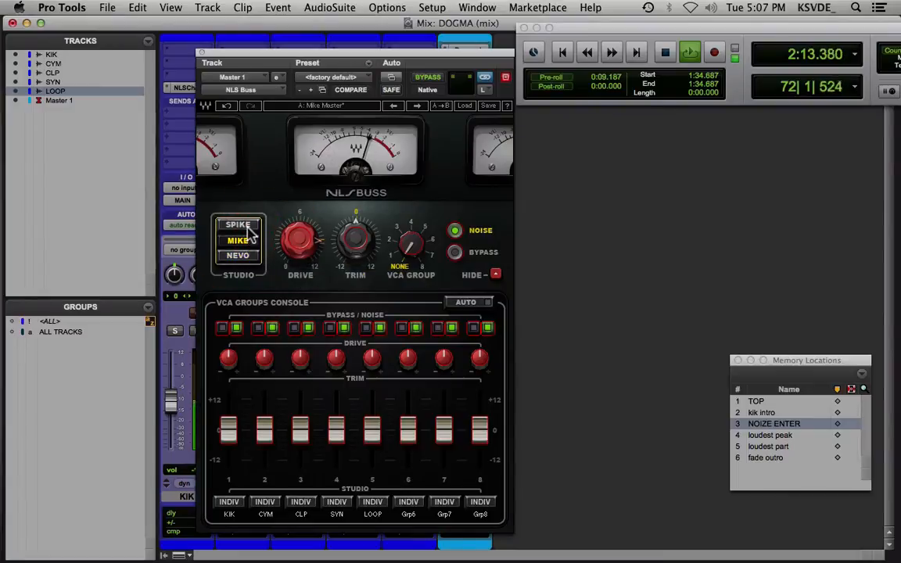
click(240, 226)
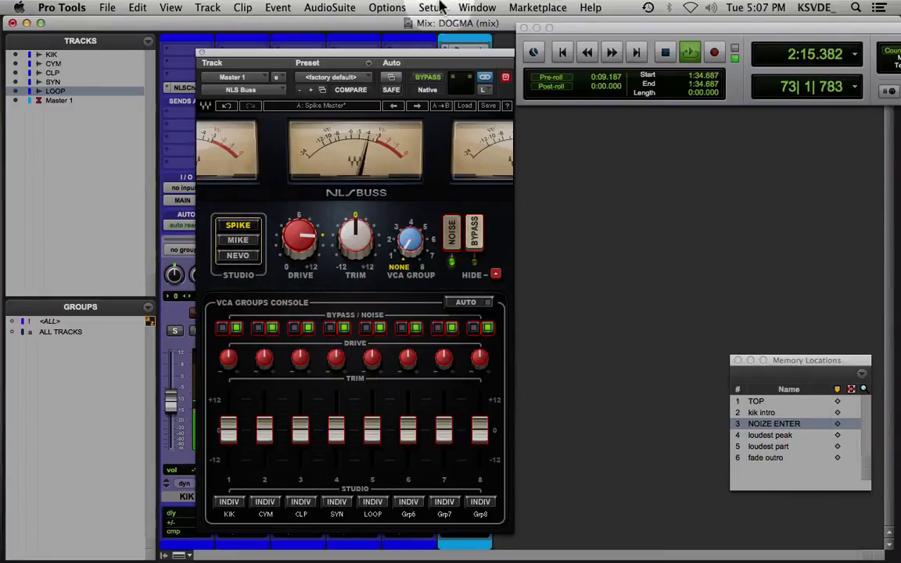
Move the NLS Buss window beside the channel strips, set its drive to about 6, choose the Mike model after trying Nevo, and stop playback
drag(383, 53, 708, 67)
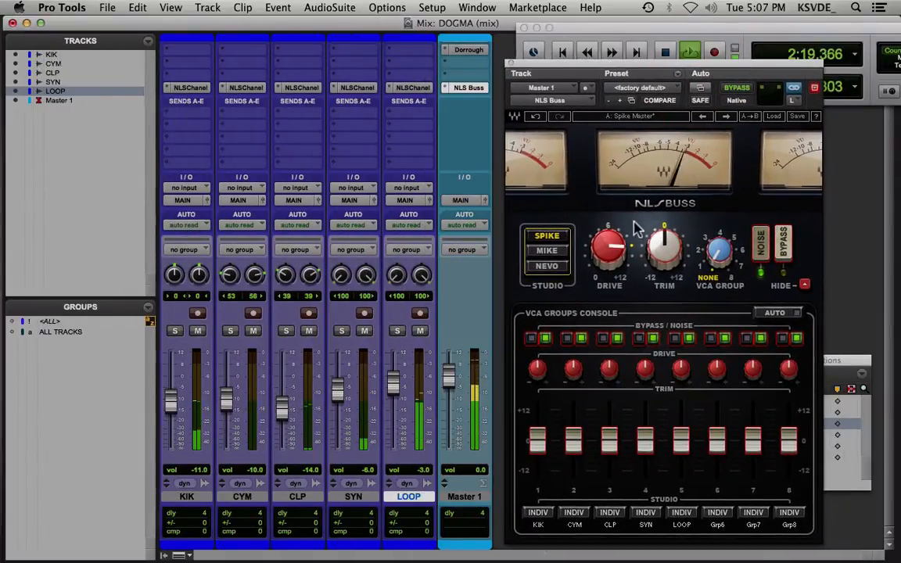
drag(608, 244, 609, 266)
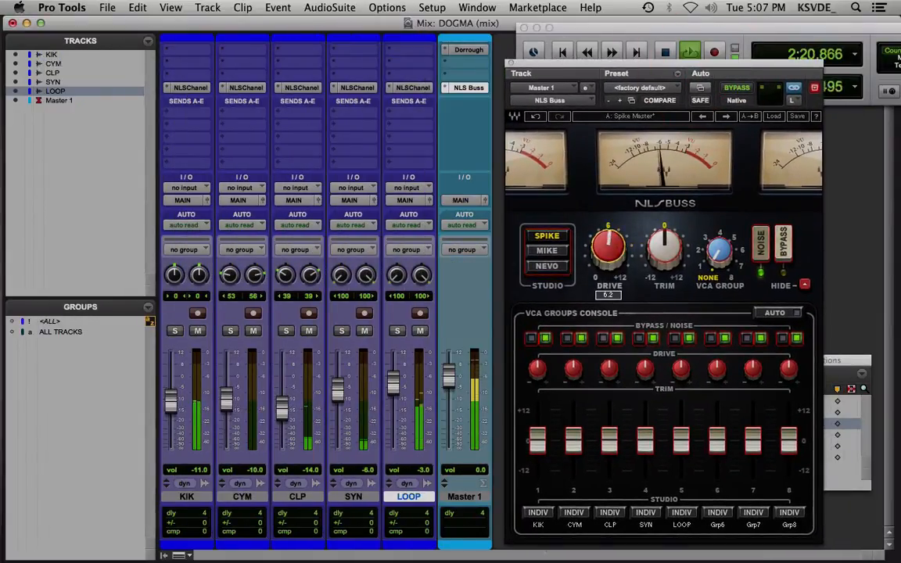
click(546, 251)
click(548, 267)
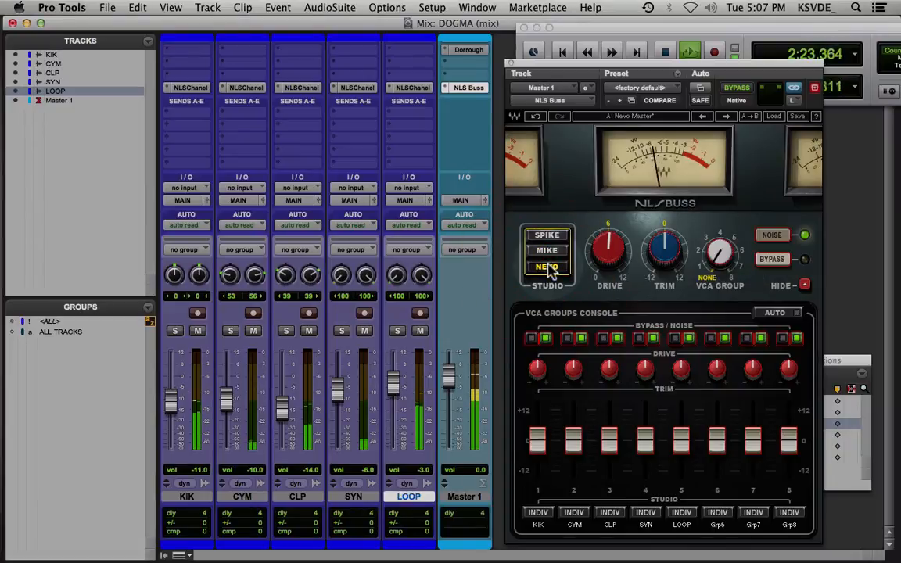
click(547, 250)
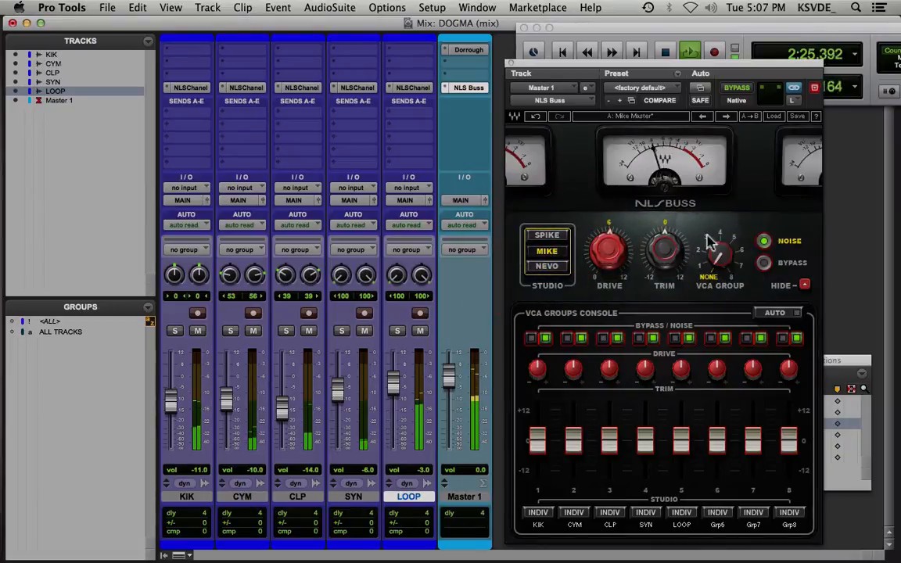
mouse_move(723, 253)
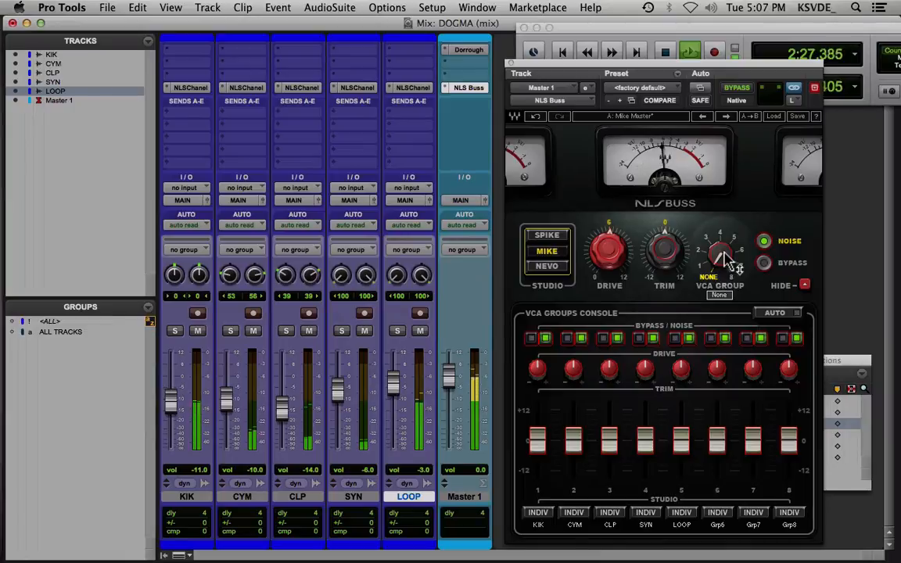
key(space)
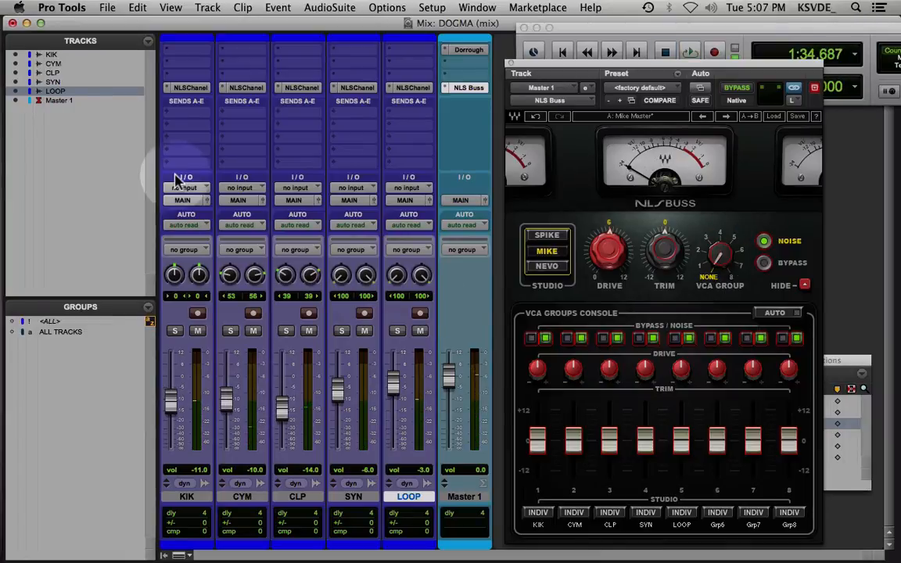
click(191, 88)
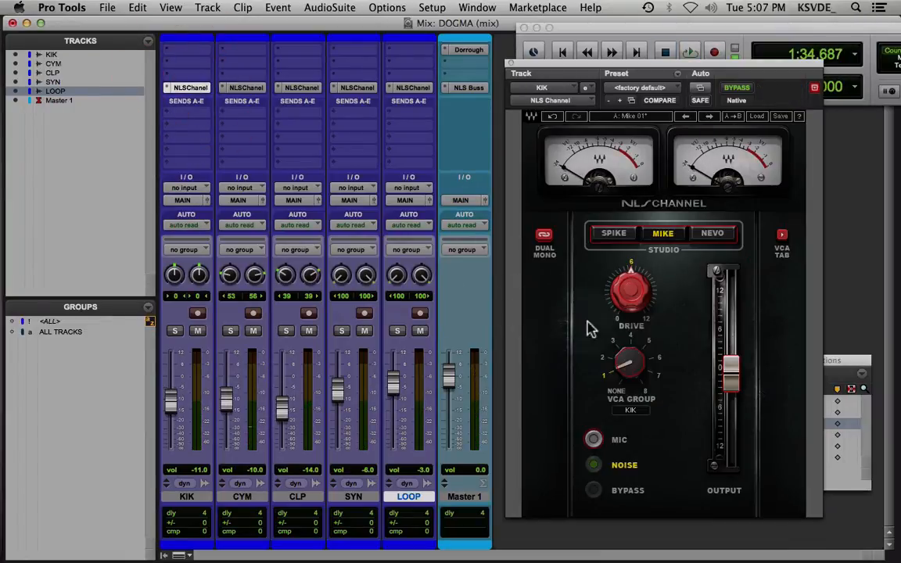
click(510, 67)
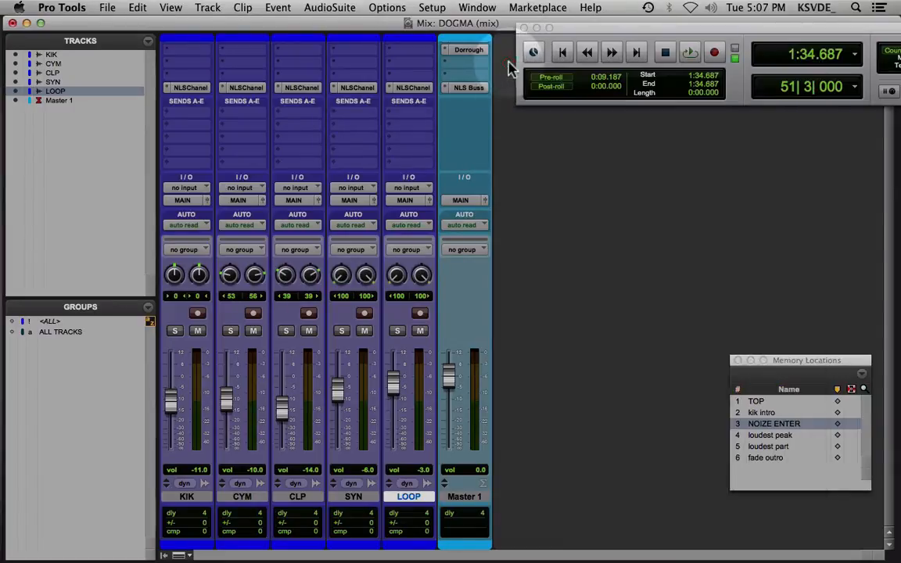
click(195, 90)
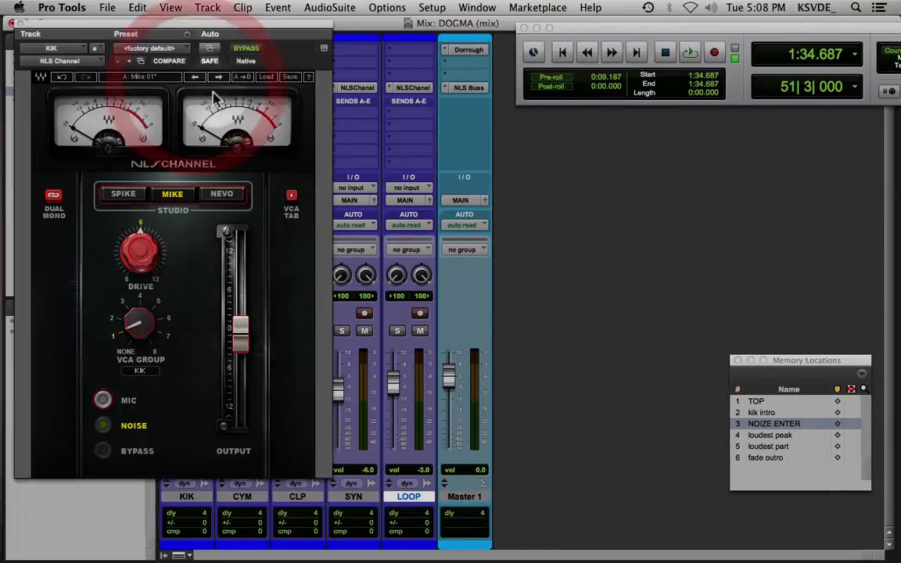
click(15, 23)
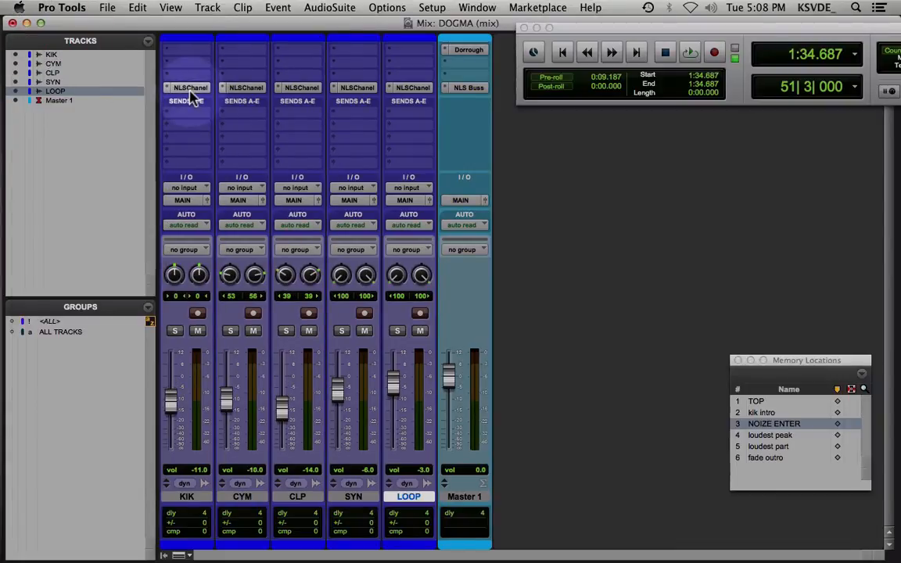
Duplicate the NLS Channel insert on KIK into the slot above it and assign the copy to VCA group 8
drag(192, 92, 193, 78)
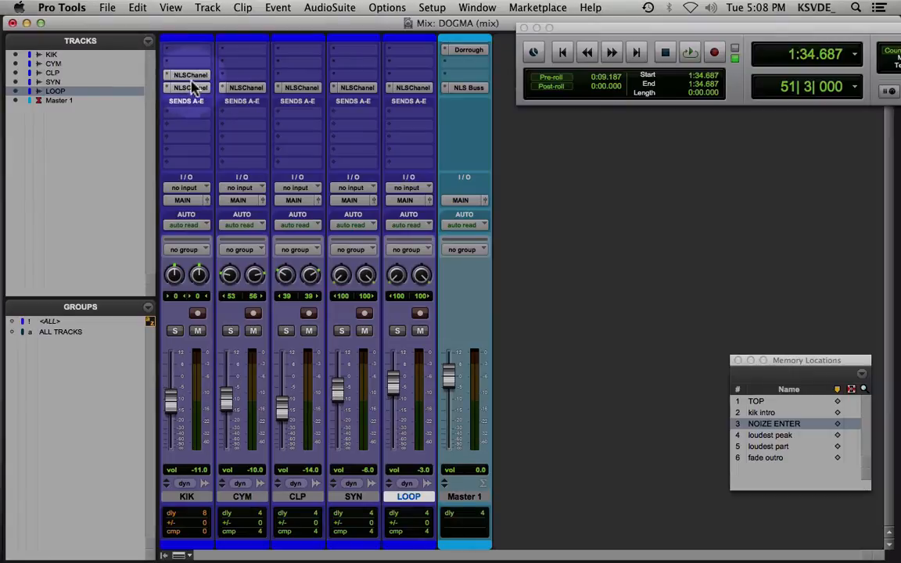
click(191, 75)
drag(632, 365, 637, 281)
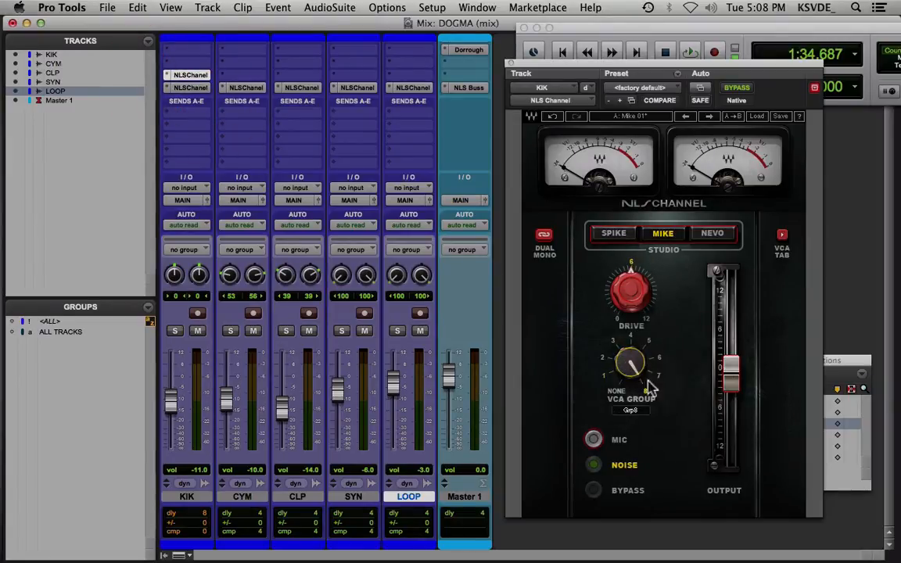
Show the VCA groups console on the duplicated NLS Channel and rename group 8 as everything
click(781, 235)
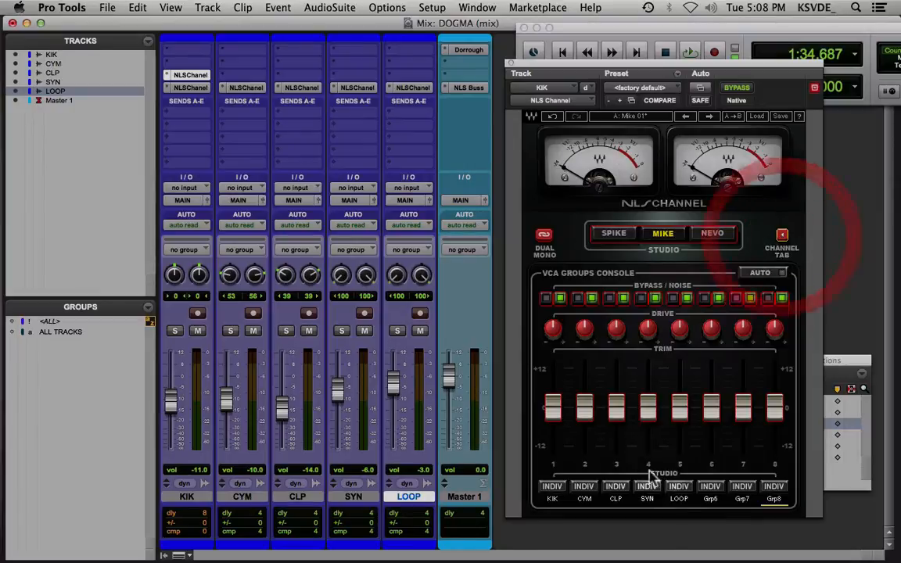
click(775, 501)
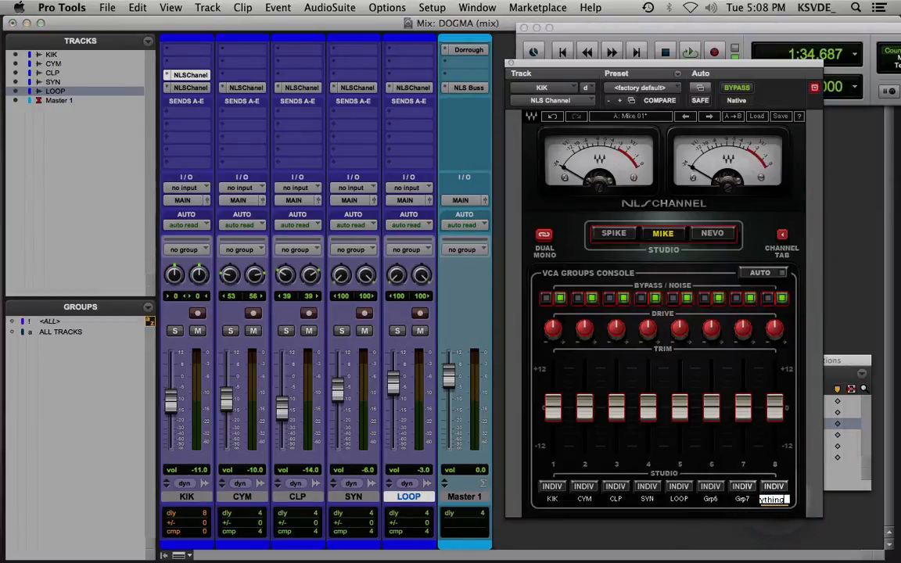
key(Return)
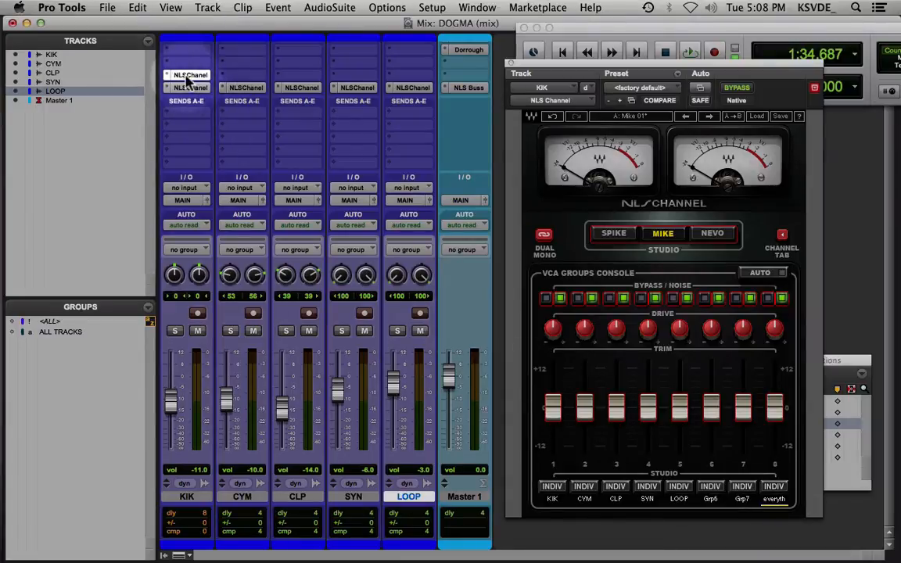
Copy the group 8 NLS Channel insert from KIK to CYM, CLP, SYN and LOOP, and close the plug-in window
drag(194, 78, 405, 77)
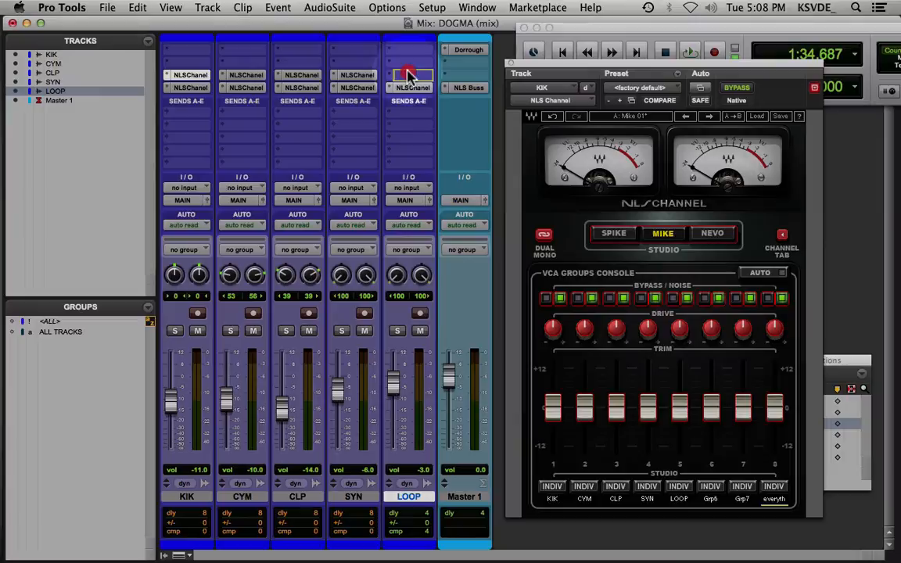
click(508, 63)
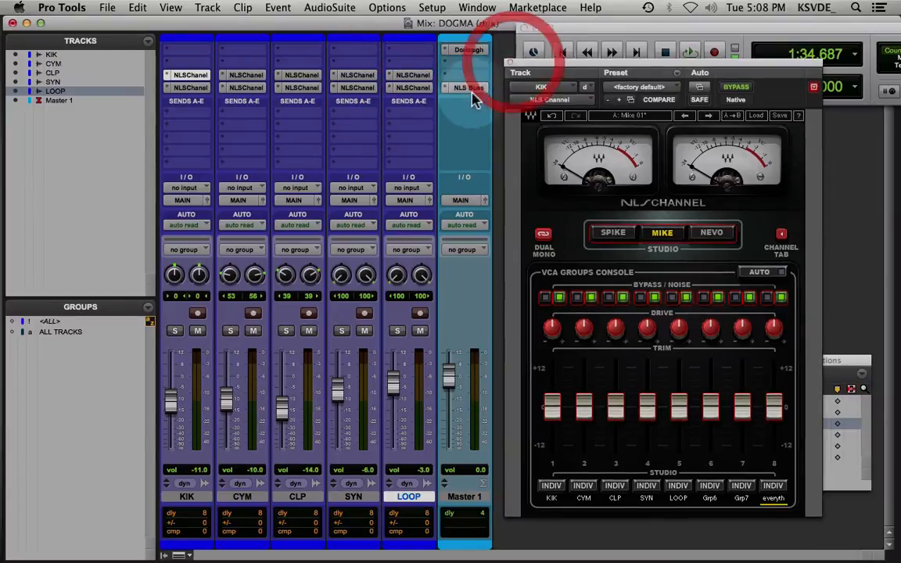
click(508, 63)
Open the NLS Buss on Master 1, assign it to VCA group 8, and play the mix with its drive lowered below 6
click(468, 87)
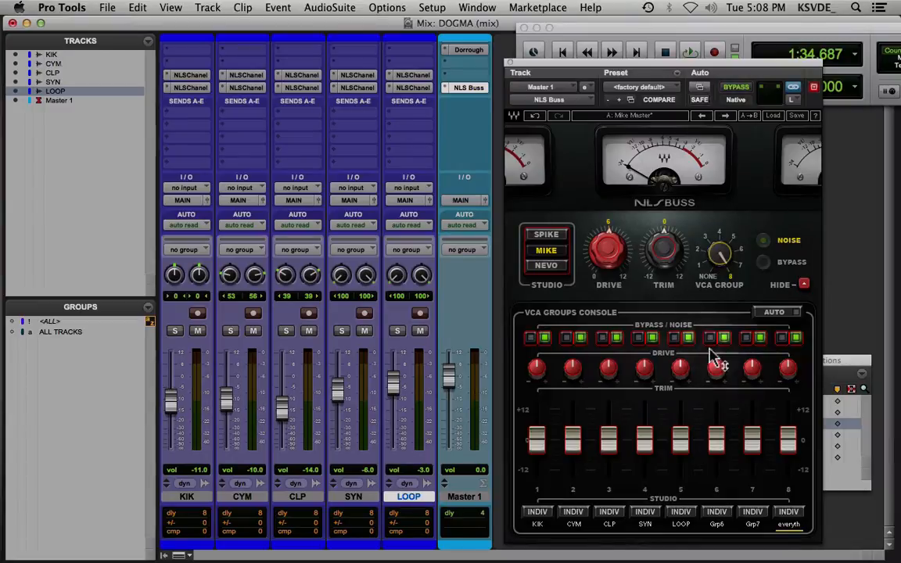
key(space)
mouse_move(617, 261)
mouse_down()
mouse_move(618, 277)
mouse_move(612, 255)
mouse_up()
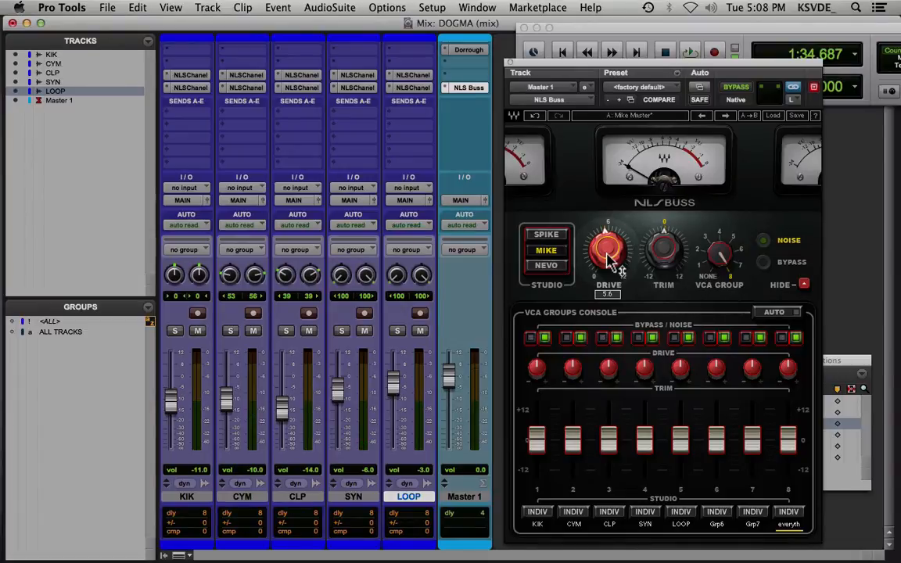
drag(611, 262, 612, 257)
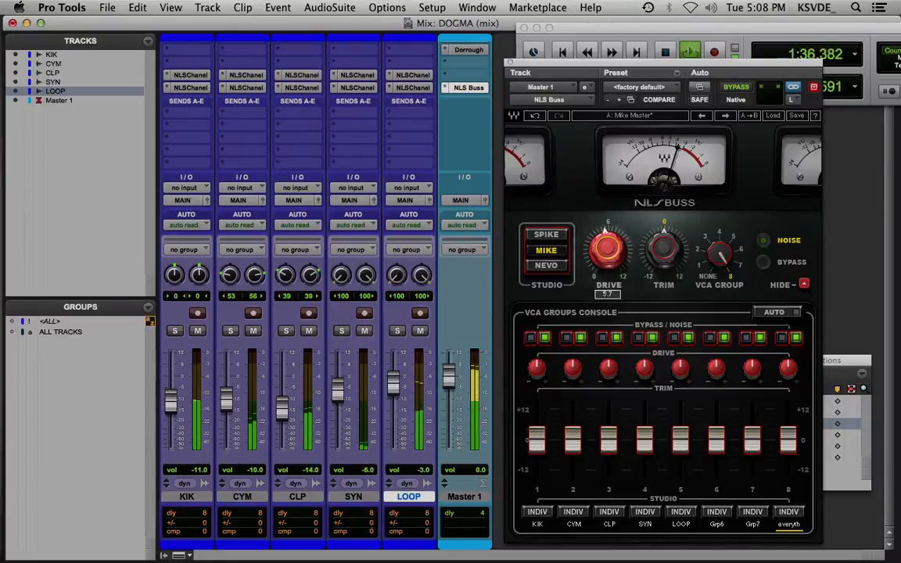
Try the Spike and Nevo models on the master buss and raise its drive to just above 6
click(547, 235)
click(550, 266)
drag(622, 249, 618, 250)
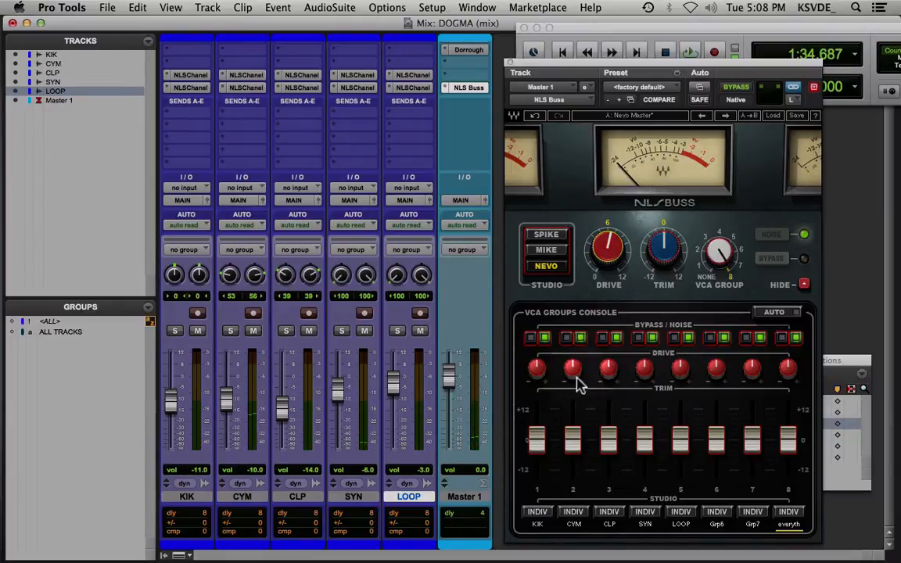
click(771, 313)
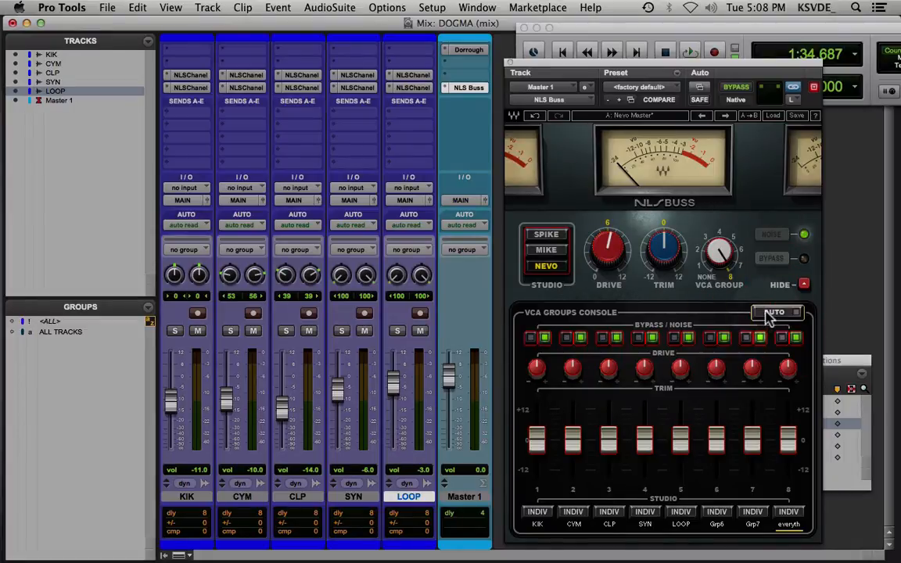
Compare the Mike, Spike and Nevo models across the grouped channels and master buss, ending on Mike
click(546, 250)
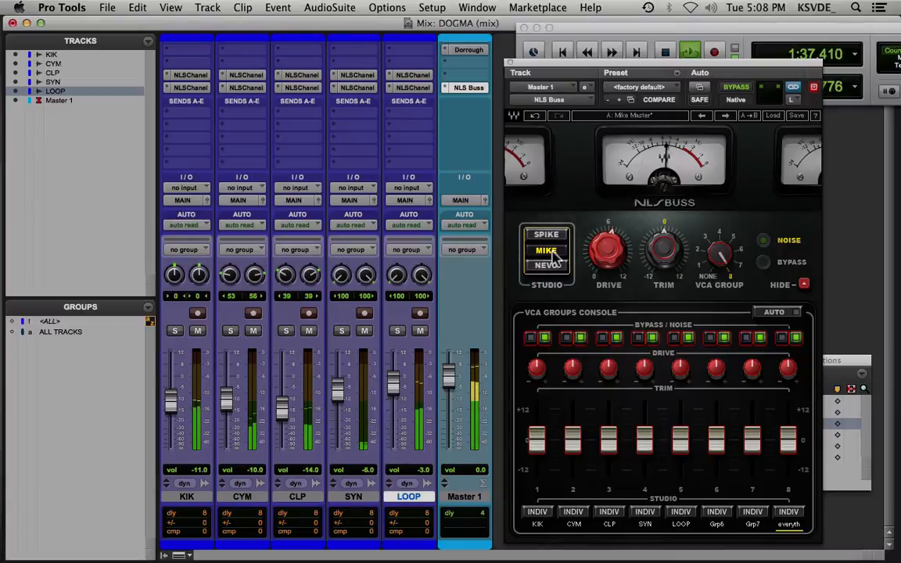
click(549, 236)
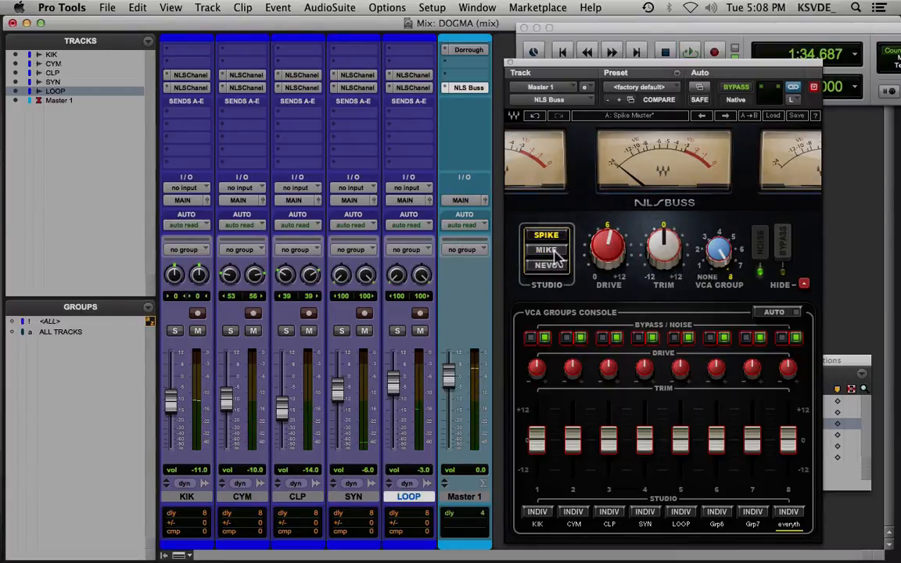
click(553, 252)
click(548, 266)
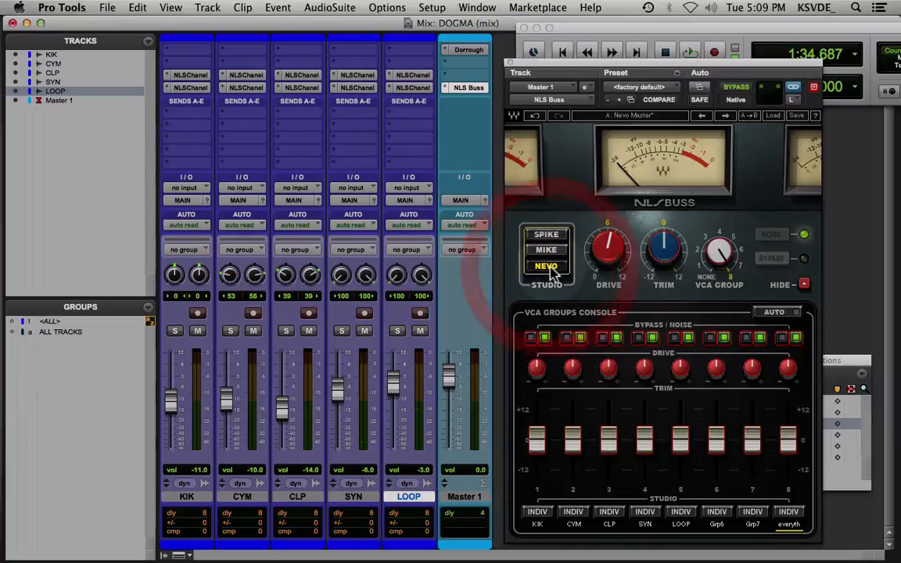
click(547, 249)
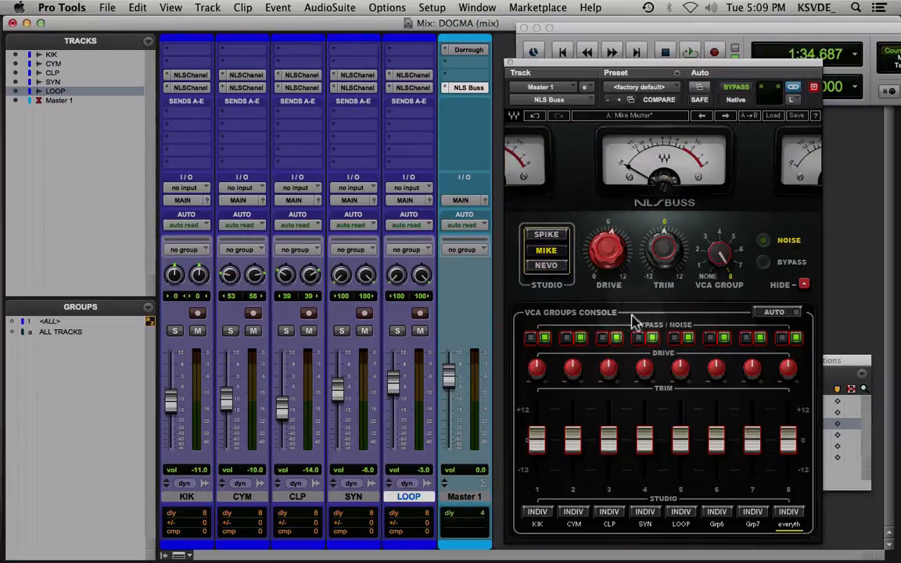
Play the mix, compare the master with the NLS Buss bypassed and active, and set its trim slightly below 0
key(space)
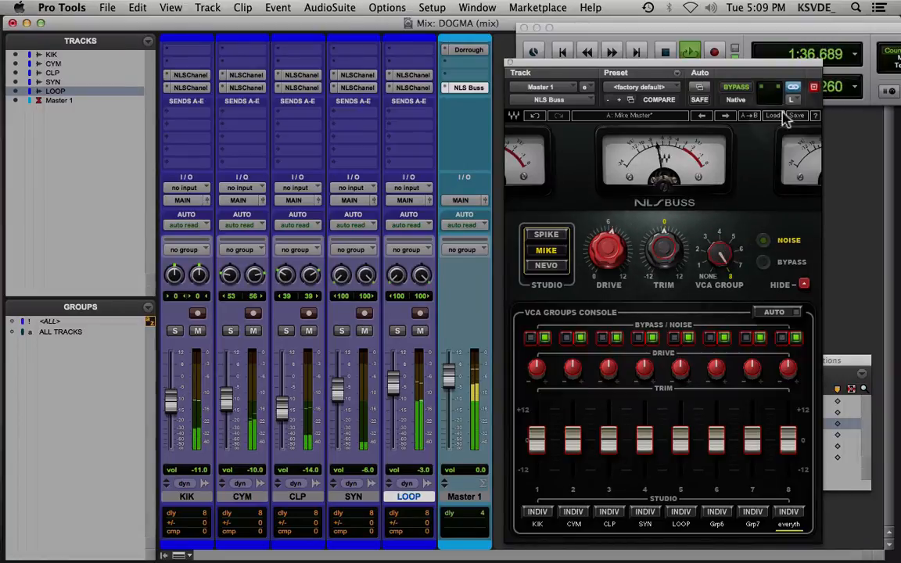
click(738, 88)
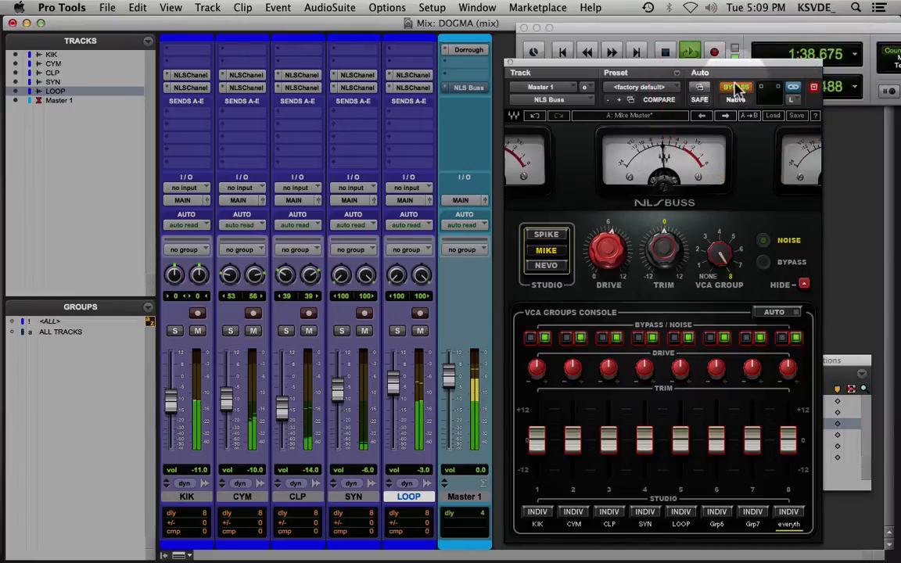
click(738, 87)
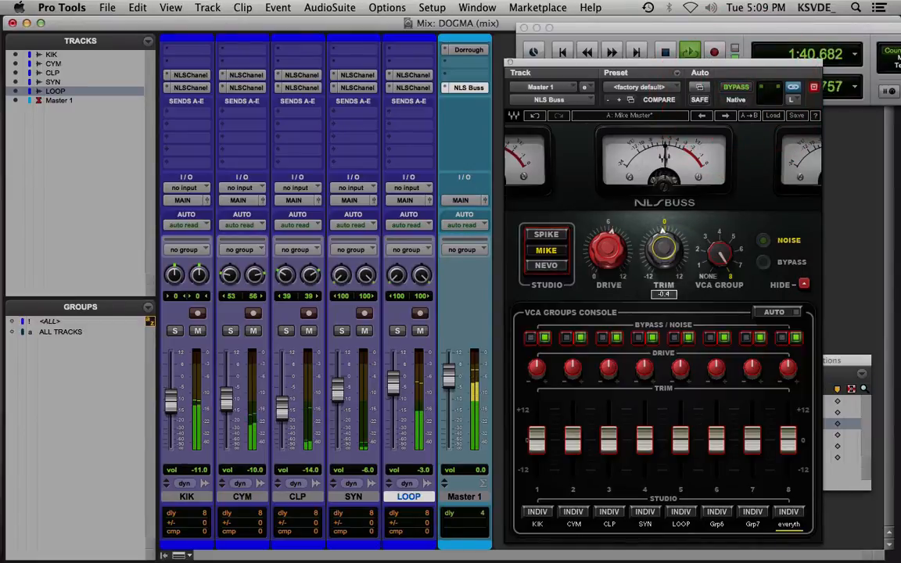
drag(678, 250, 680, 256)
click(738, 88)
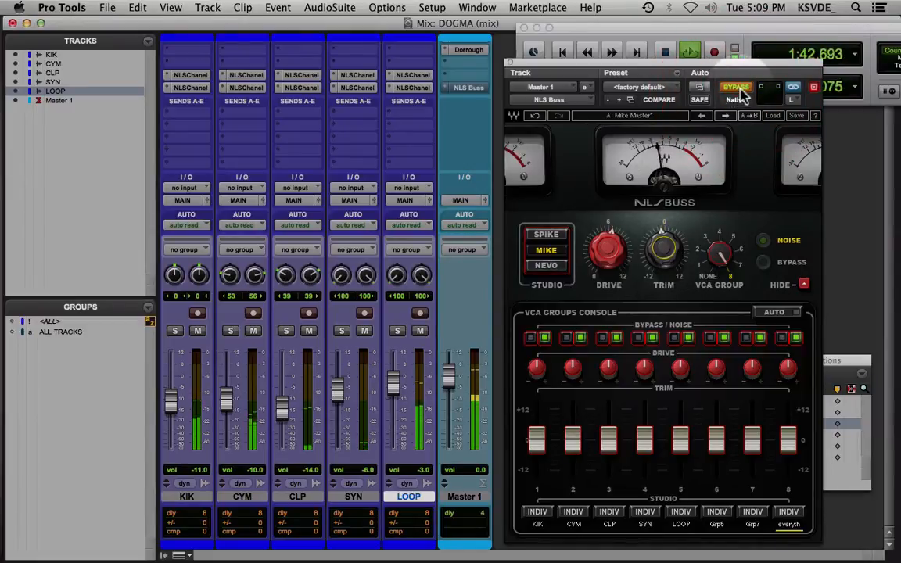
click(740, 89)
drag(671, 245, 671, 250)
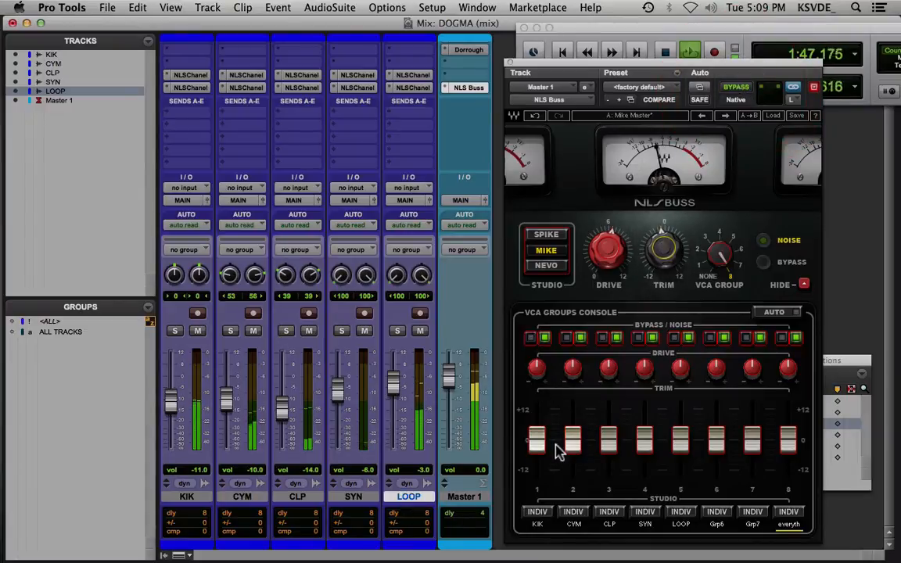
Try lowering the group 5 LOOP trim to -11.5 and raising the group 4 SYN trim, returning both to 0
click(680, 440)
drag(680, 440, 680, 469)
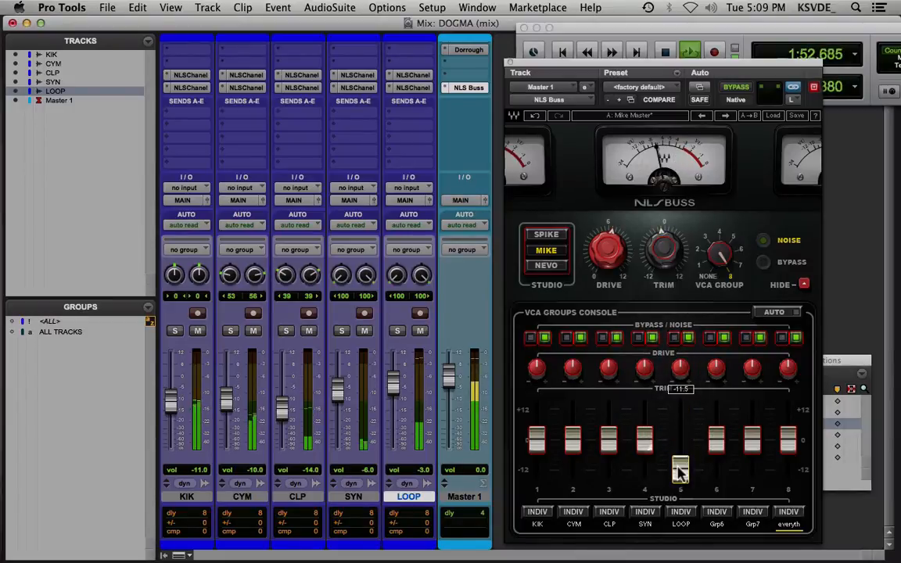
alt+click(680, 471)
drag(646, 442, 646, 417)
alt+click(647, 416)
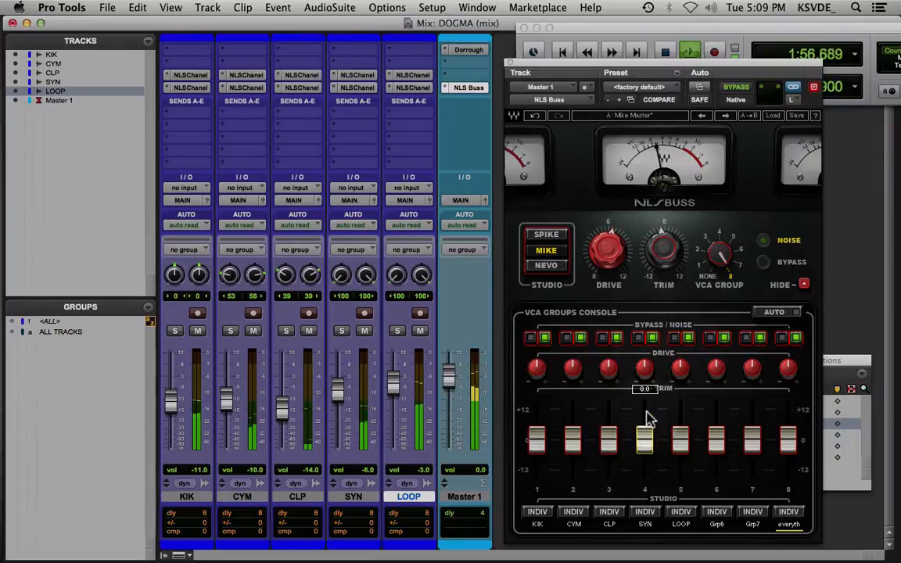
Lower the group 3 CLP trim slightly, raise the drive on CLP's second NLS Channel insert, and close the plug-in windows
mouse_move(609, 443)
mouse_down()
mouse_move(608, 416)
mouse_move(610, 458)
mouse_move(609, 443)
mouse_up()
alt+click(608, 436)
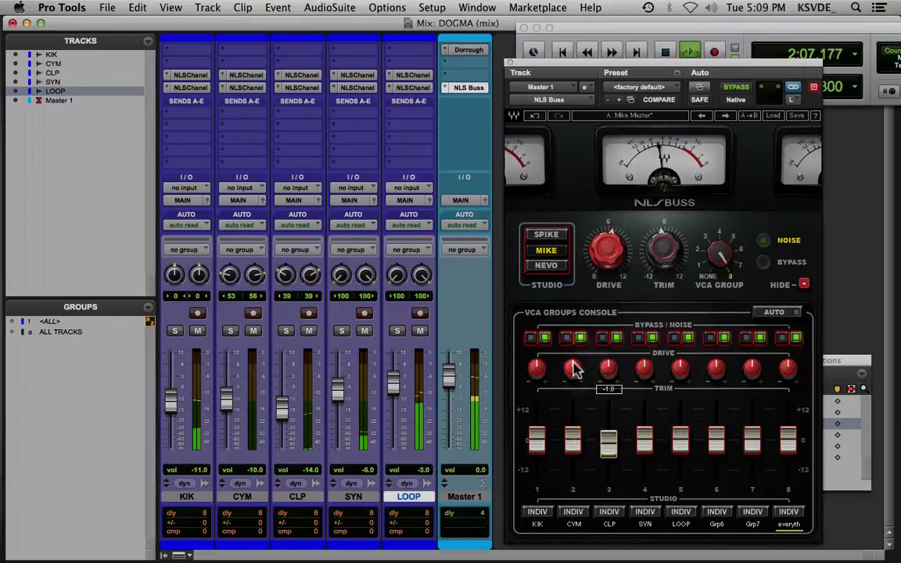
click(301, 87)
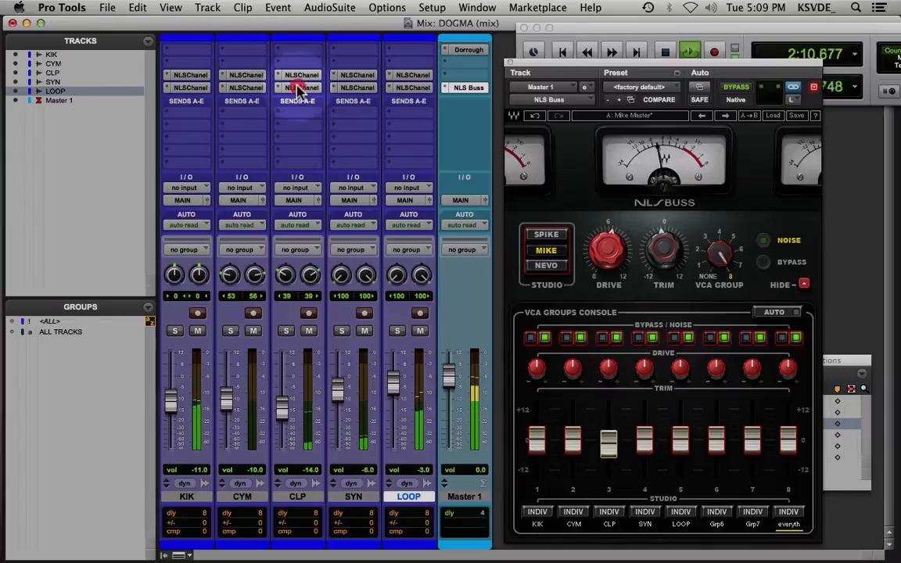
drag(631, 289, 631, 260)
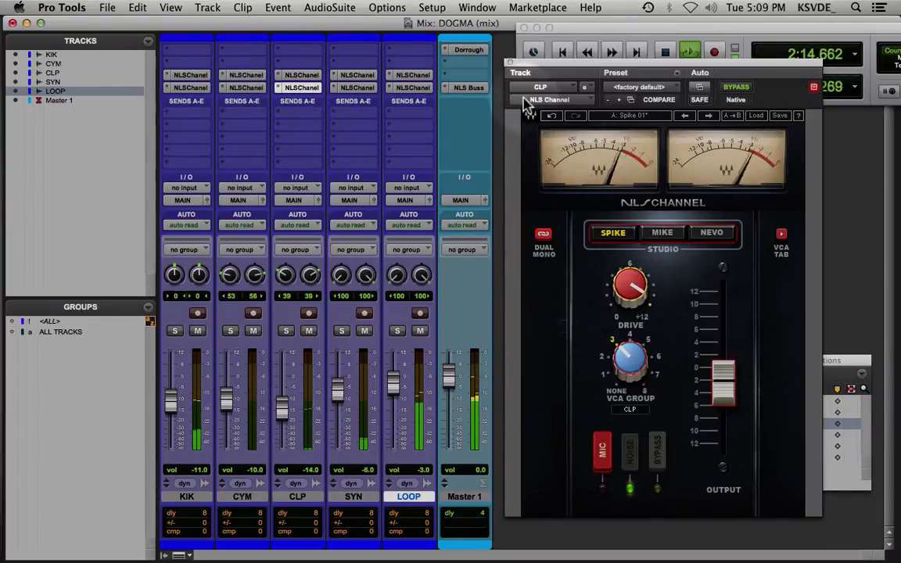
click(511, 64)
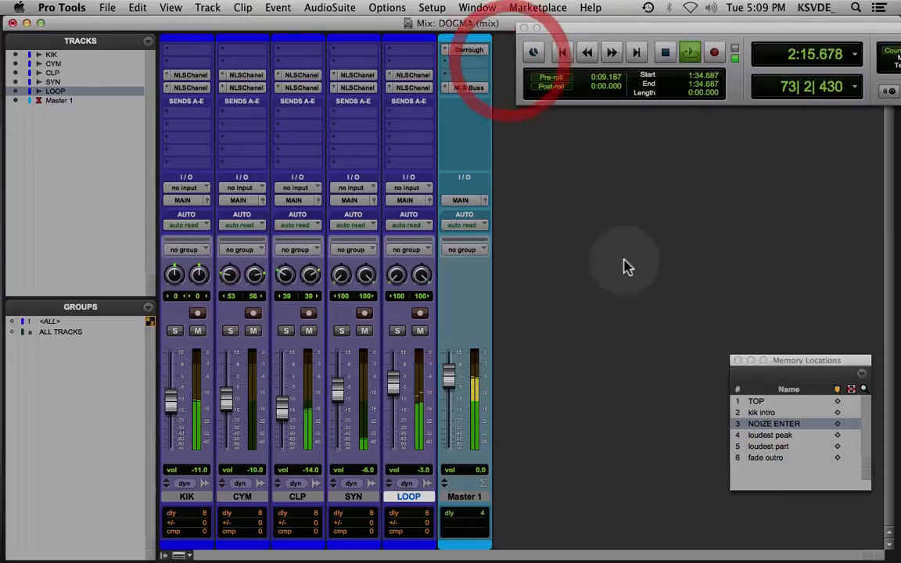
click(469, 88)
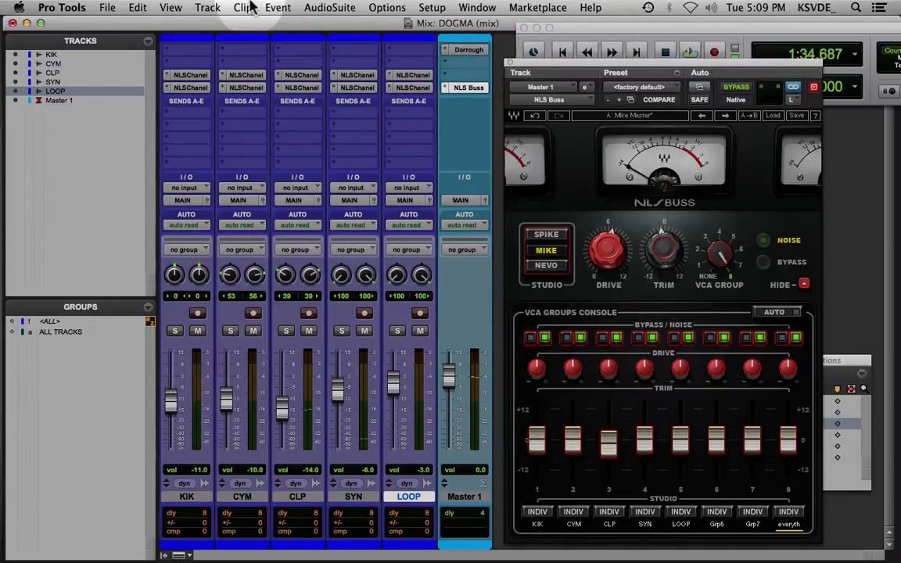
click(511, 64)
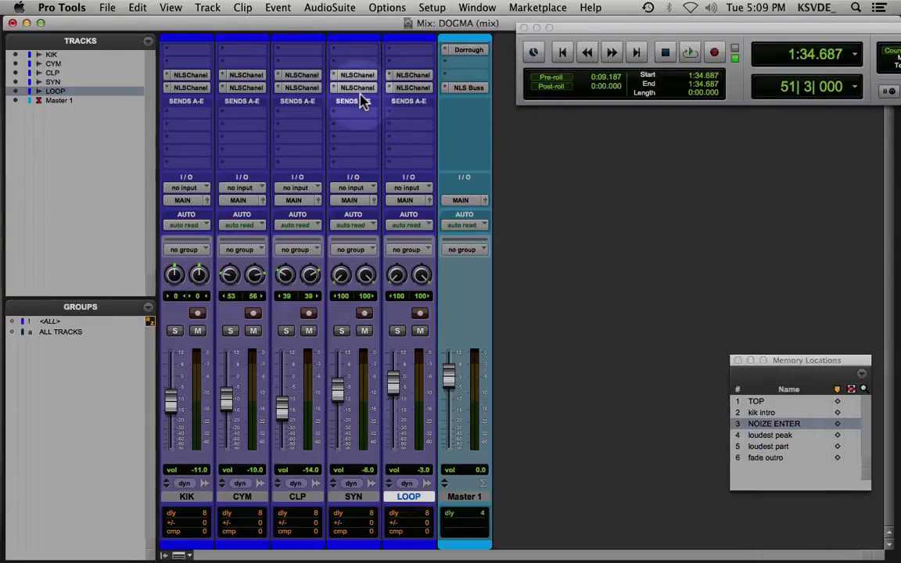
Bypass both rows of NLS Channel inserts and the NLS Buss, and play the mix without them
alt+super+click(198, 88)
alt+super+click(198, 76)
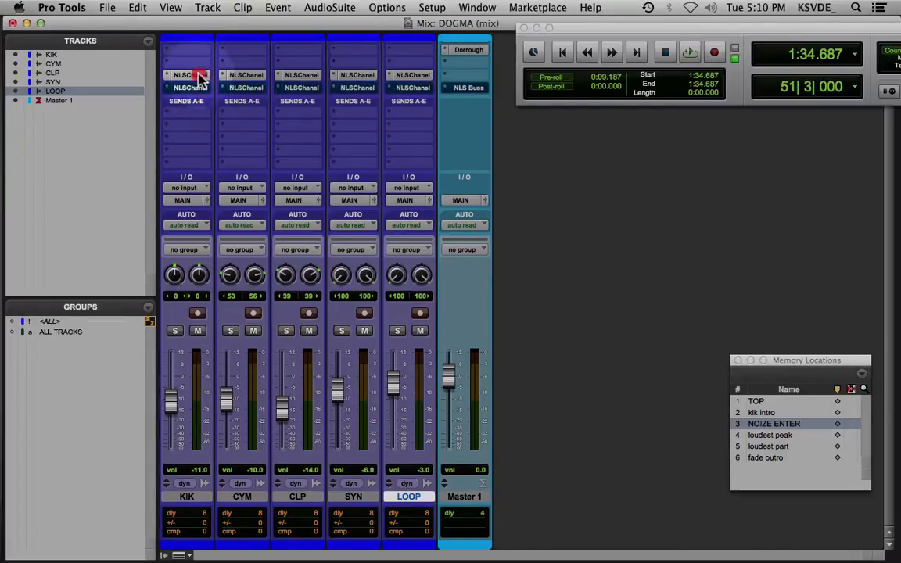
key(space)
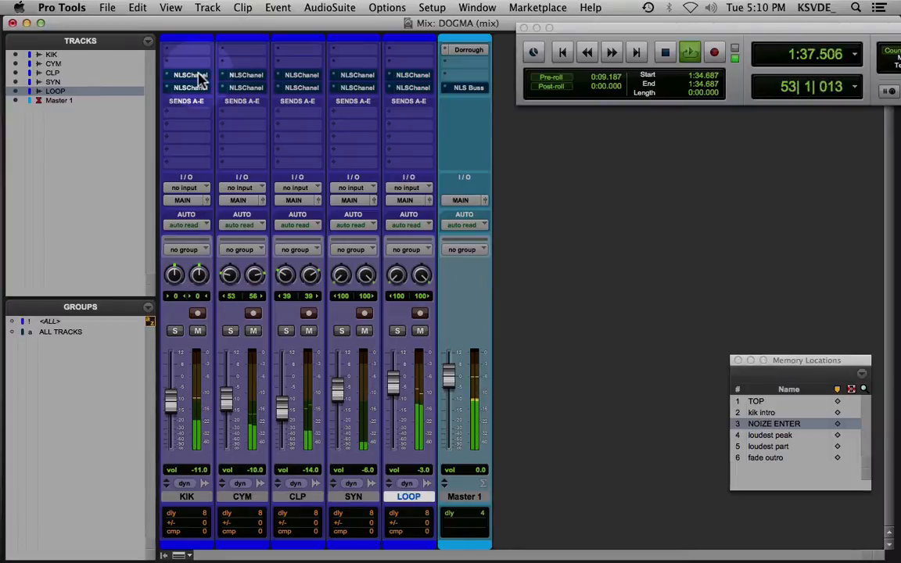
key(space)
Reactivate all NLS inserts, compare the playing mix with the second insert row and NLS Buss bypassed and active, and stop playback
alt+super+click(199, 89)
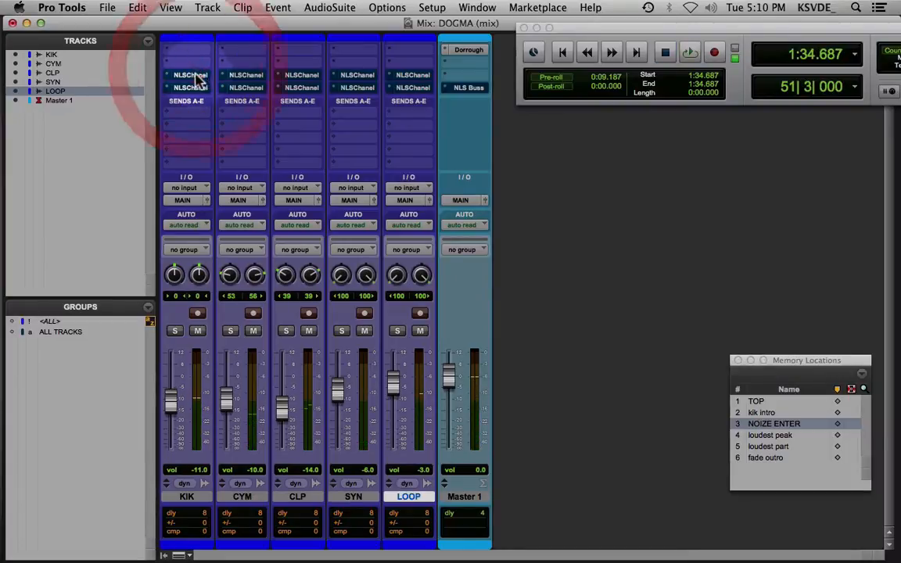
key(space)
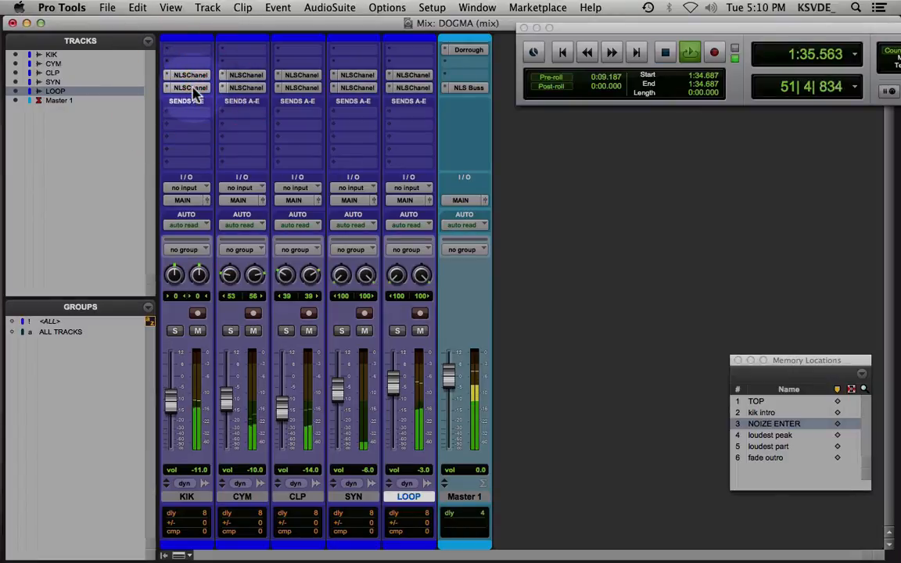
alt+super+click(193, 89)
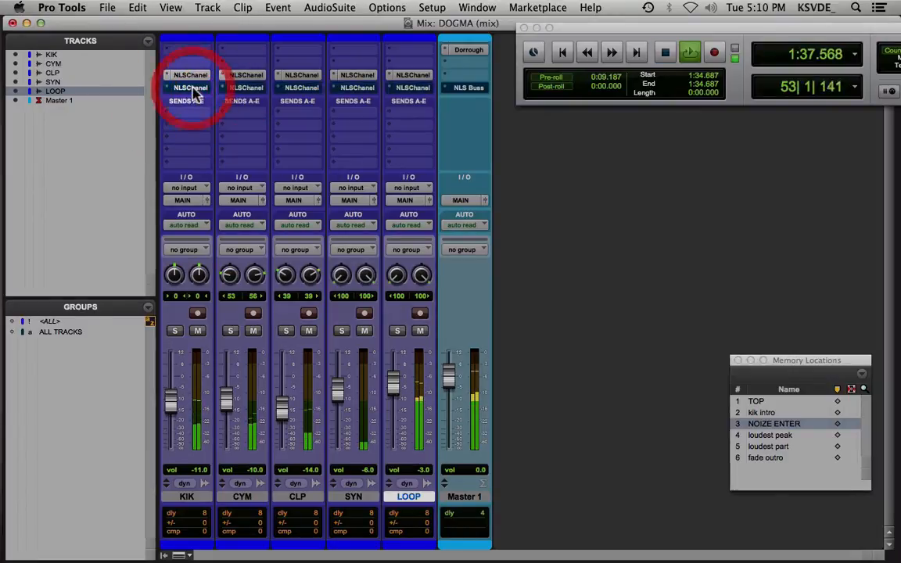
alt+super+click(195, 88)
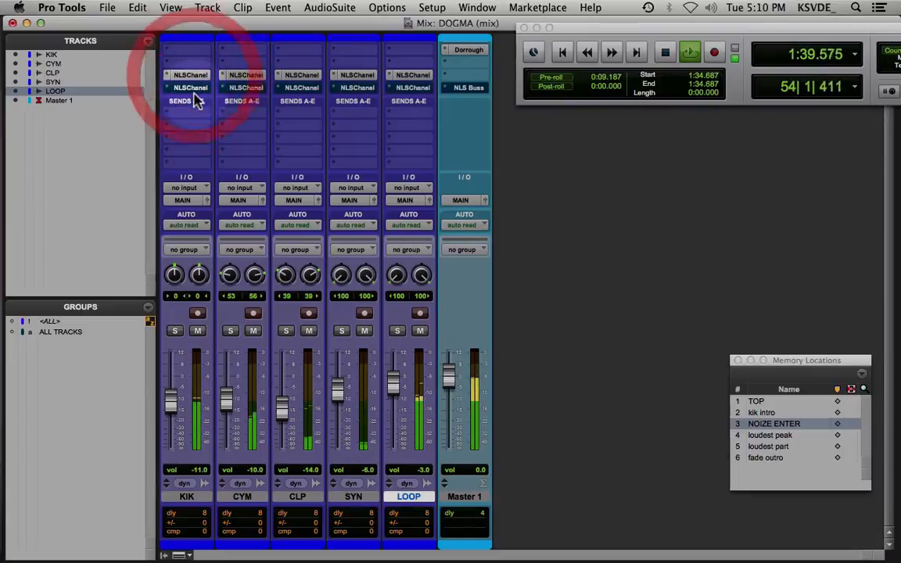
key(space)
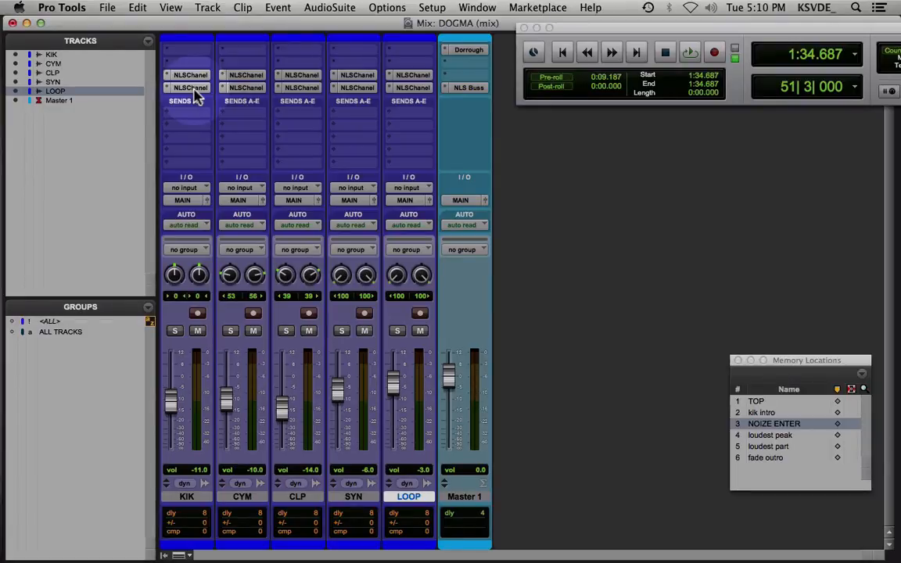
Bypass both rows of NLS Channel inserts and the NLS Buss, and briefly play the mix without them
scroll(196, 95, up, 3)
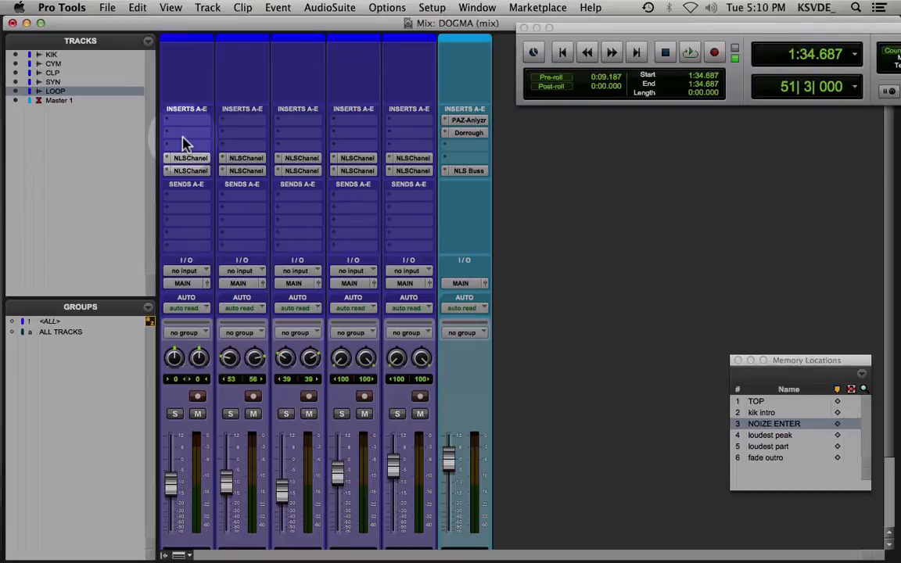
alt+super+click(196, 158)
alt+super+click(200, 170)
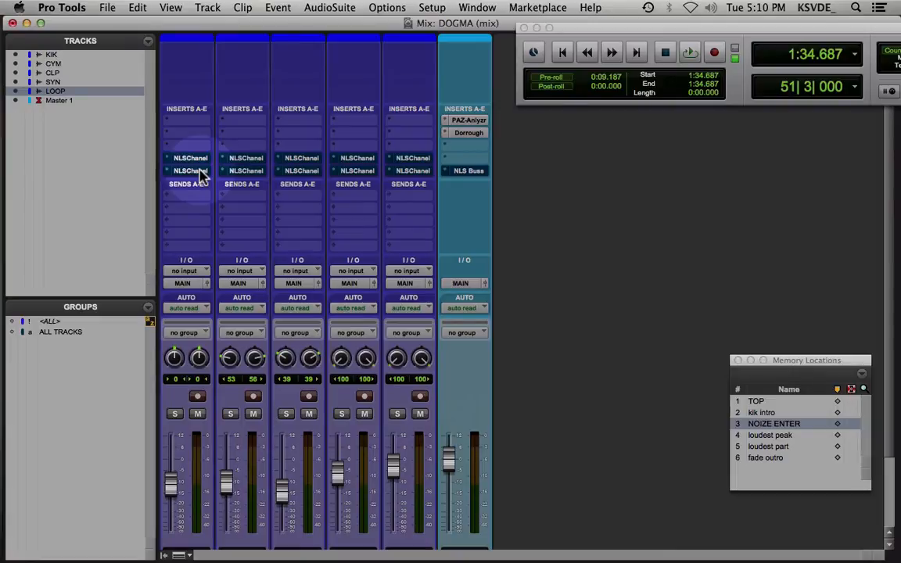
key(space)
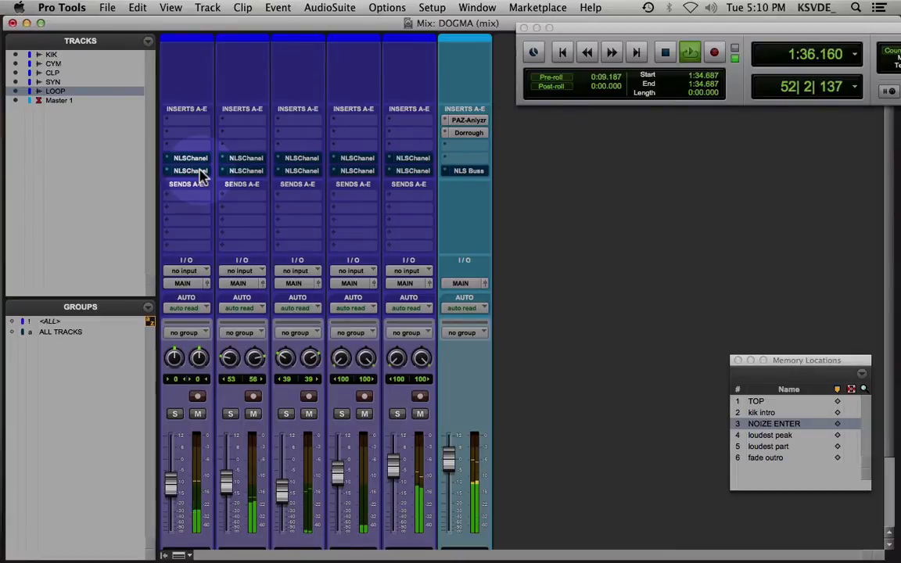
key(space)
Reactivate all NLS inserts and play the mix, toggling the second insert row and NLS Buss off and on before stopping
alt+super+click(200, 158)
alt+super+click(194, 172)
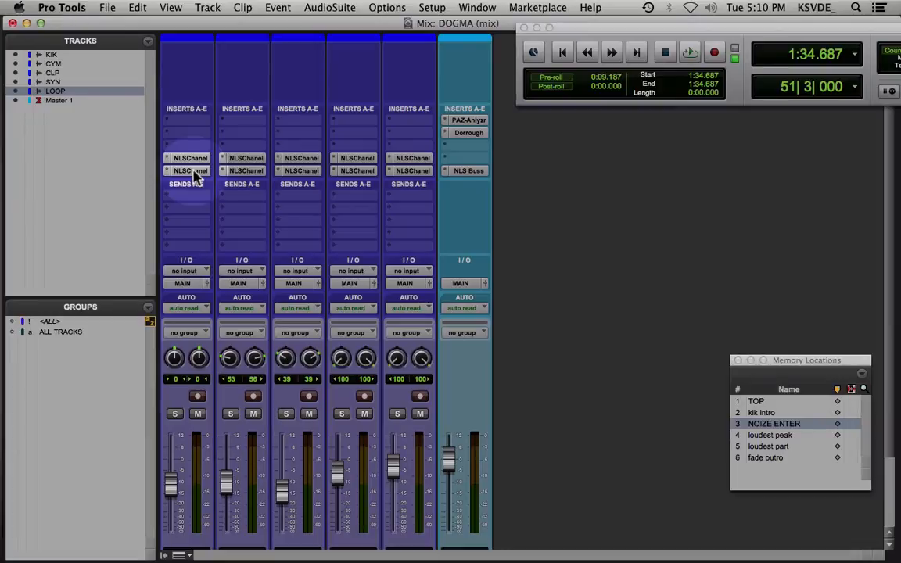
key(space)
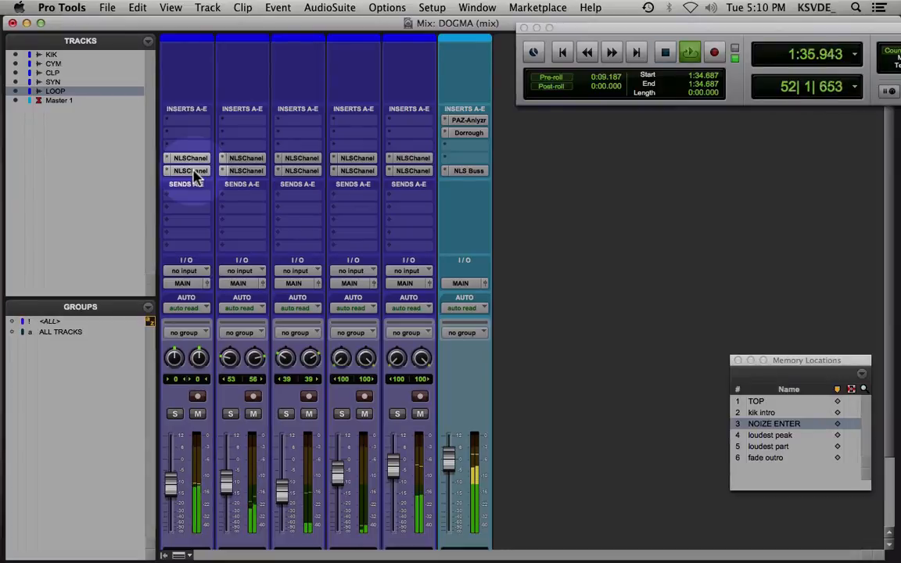
alt+super+click(193, 171)
alt+super+click(194, 158)
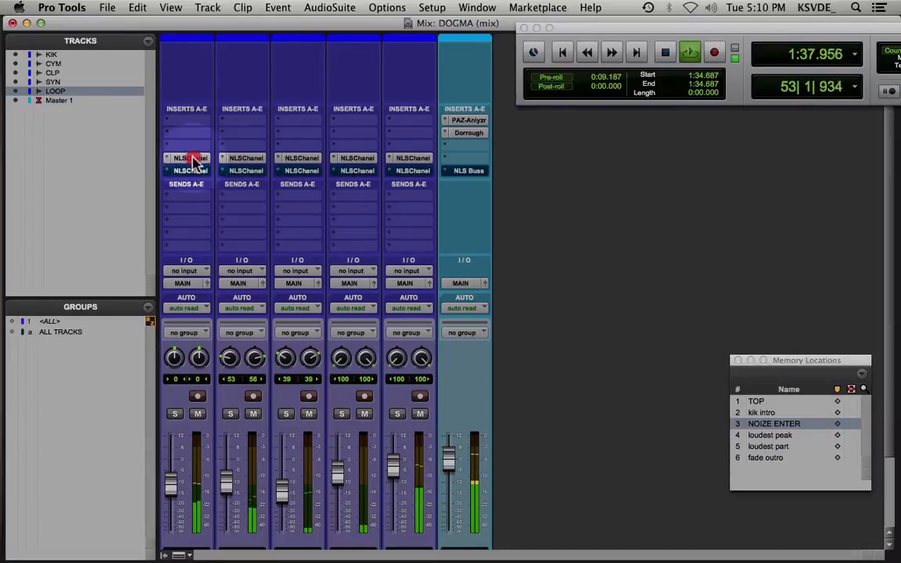
alt+super+click(193, 172)
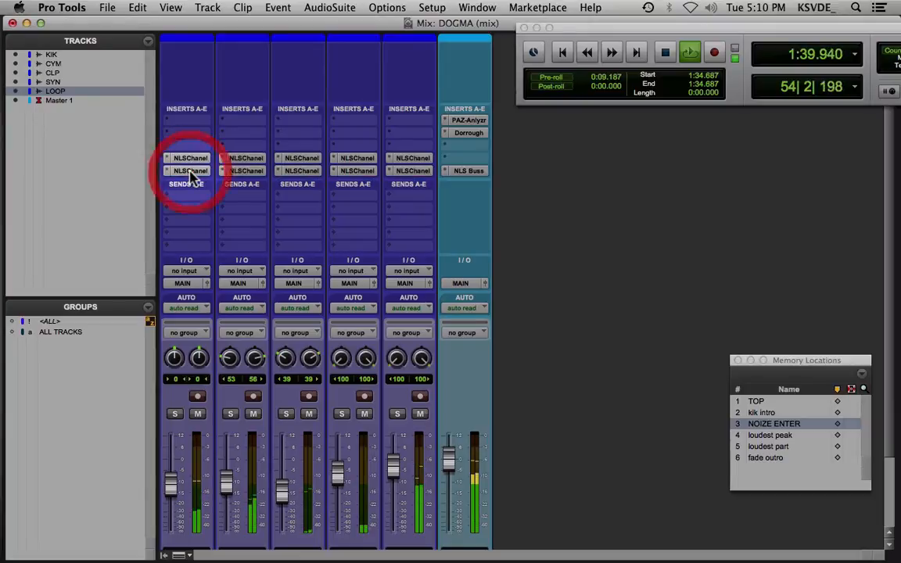
key(space)
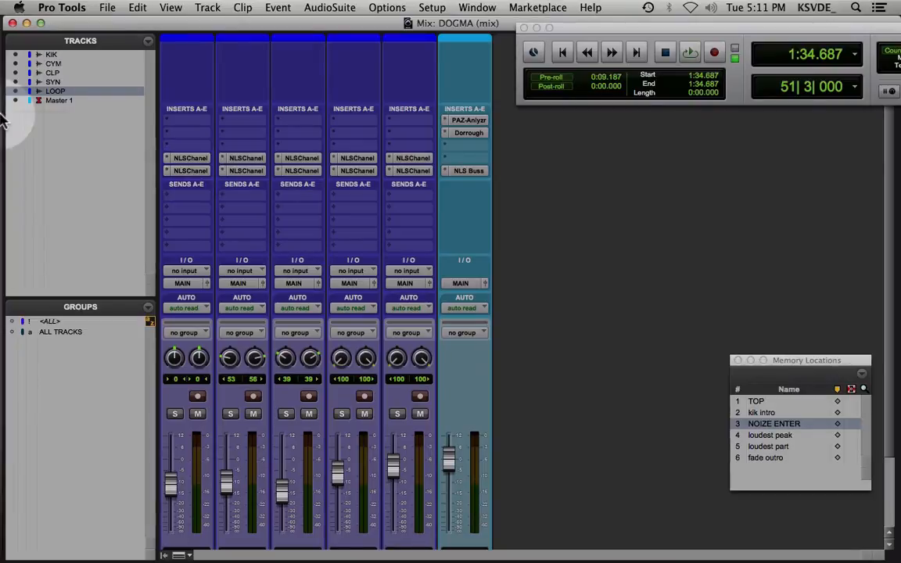
Launch Ableton Live 9 and hide the Pro Tools windows
click(17, 92)
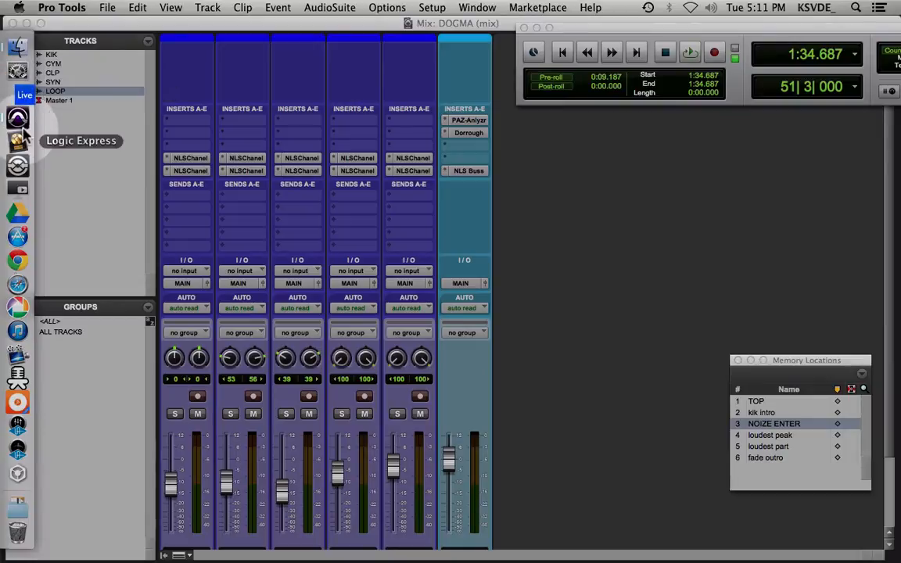
click(526, 213)
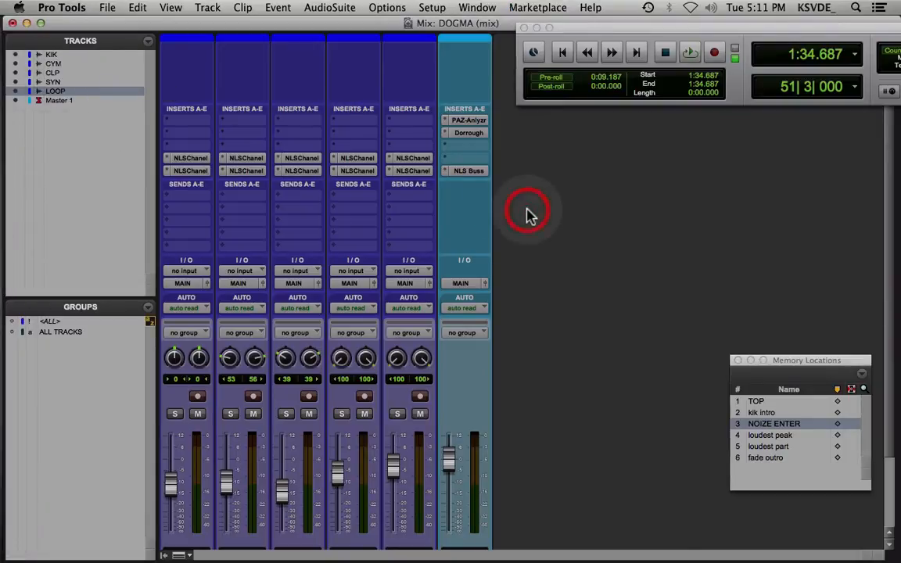
key(super+h)
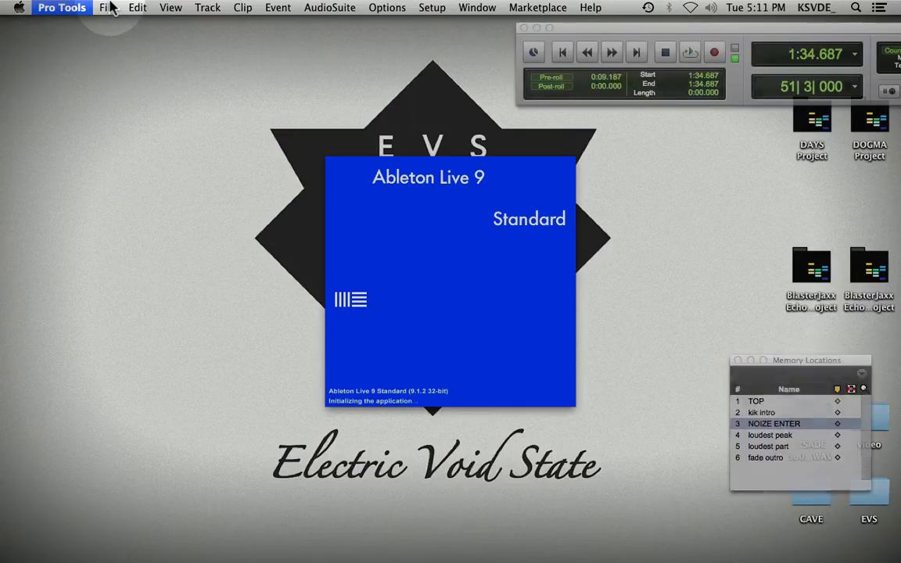
mouse_move(11, 133)
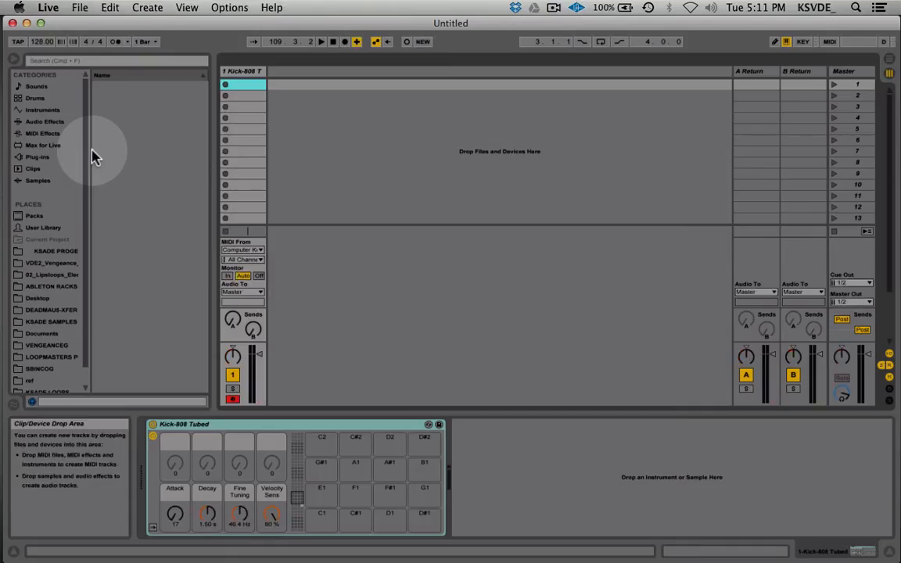
click(78, 123)
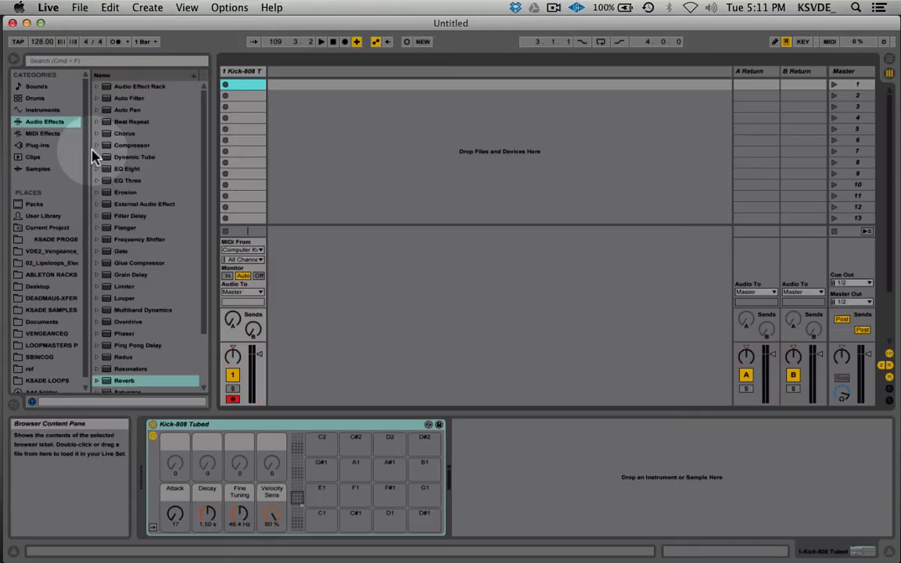
Open the recent Live set DOGMA.als
click(80, 8)
mouse_move(156, 51)
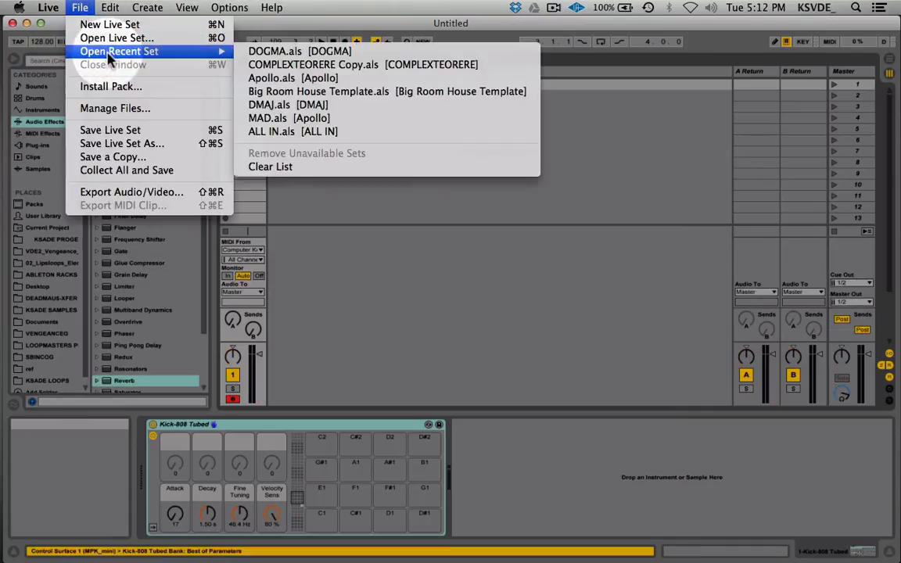
click(268, 52)
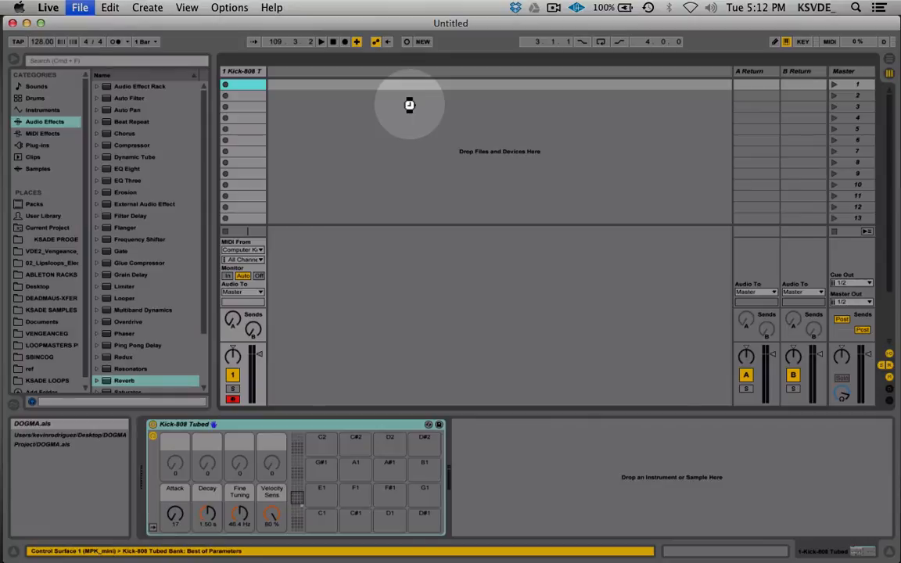
mouse_move(4, 169)
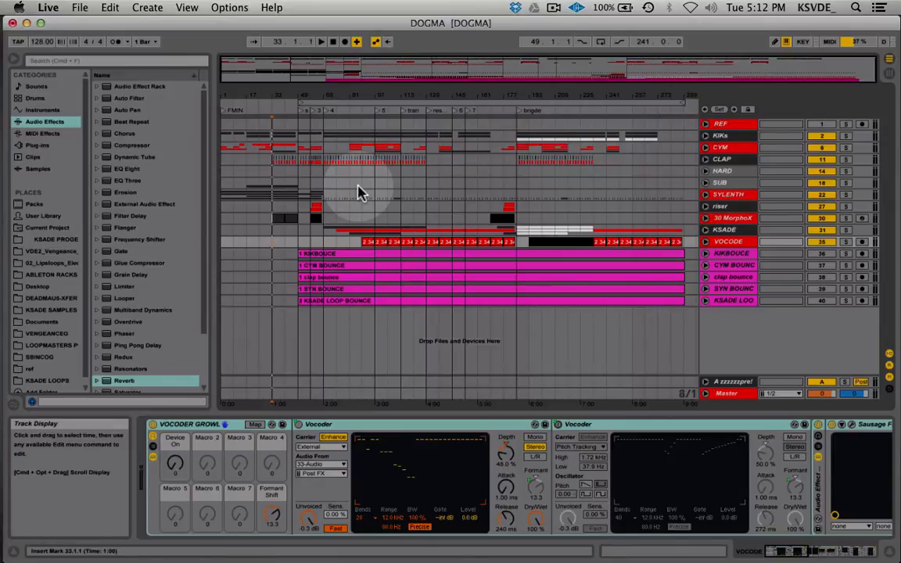
In Session View, try setting the output of the five bounce tracks from KIKBOUCE to KSADE LOOP BOUNCE to Sends Only, and return it to Master
click(732, 382)
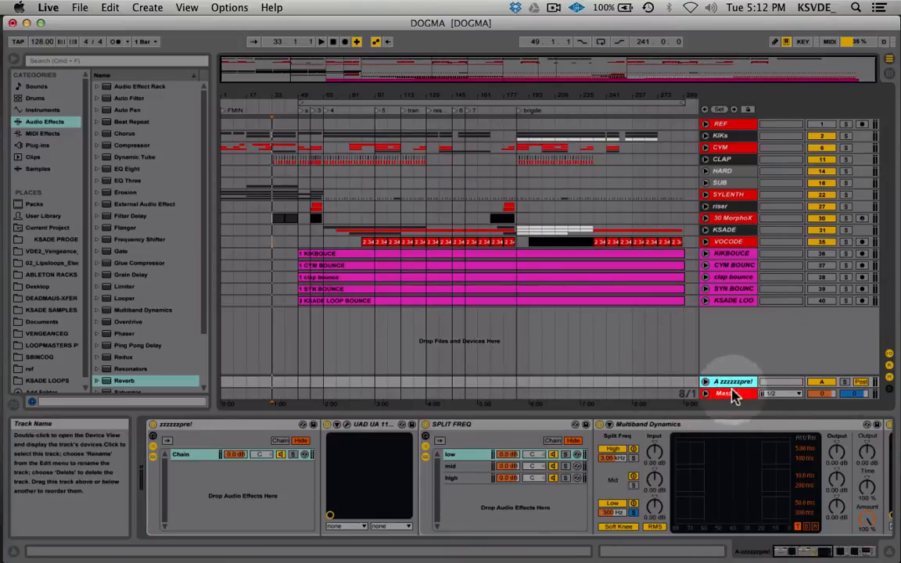
key(Tab)
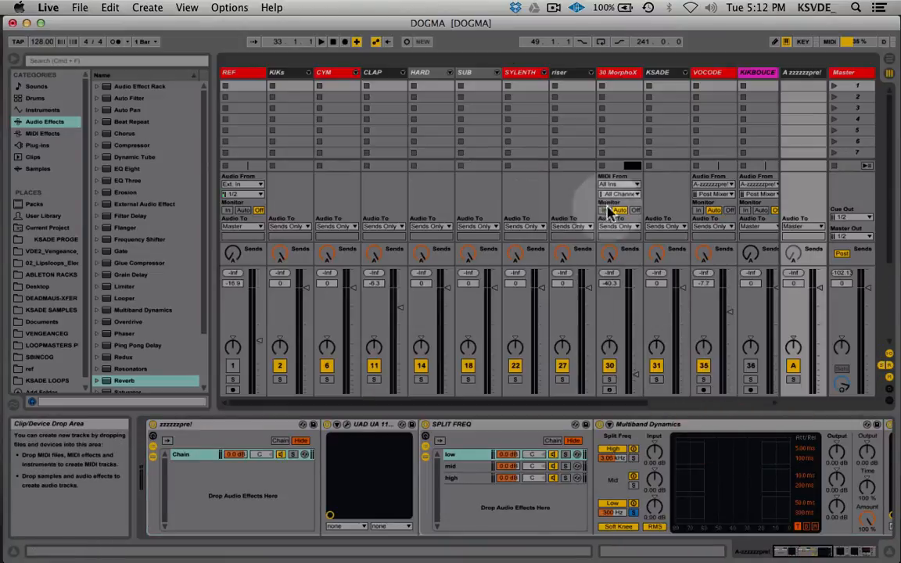
click(569, 72)
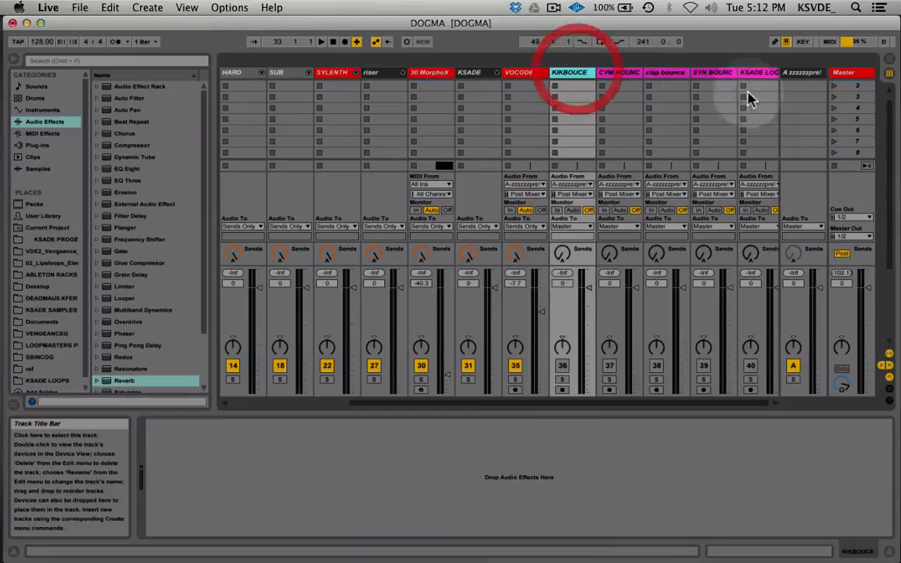
click(758, 72)
click(578, 228)
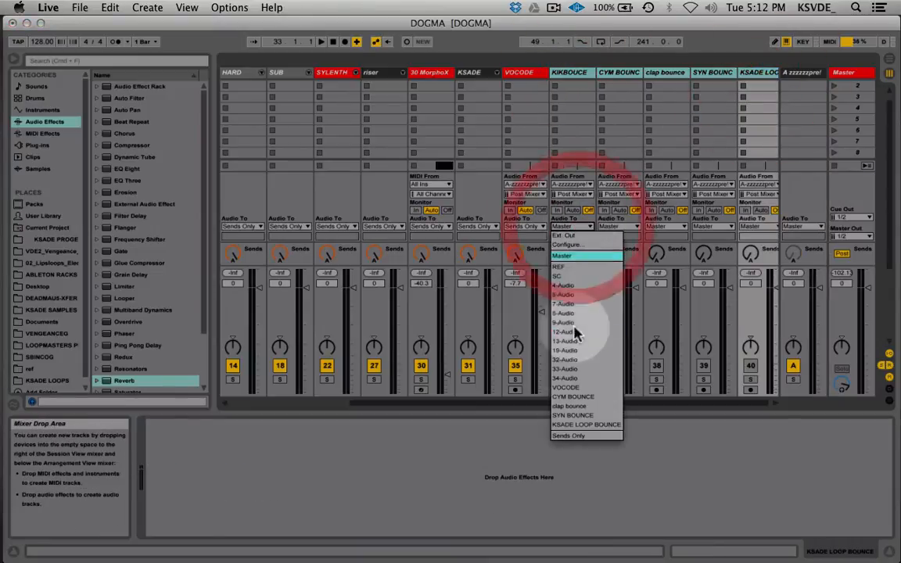
click(575, 436)
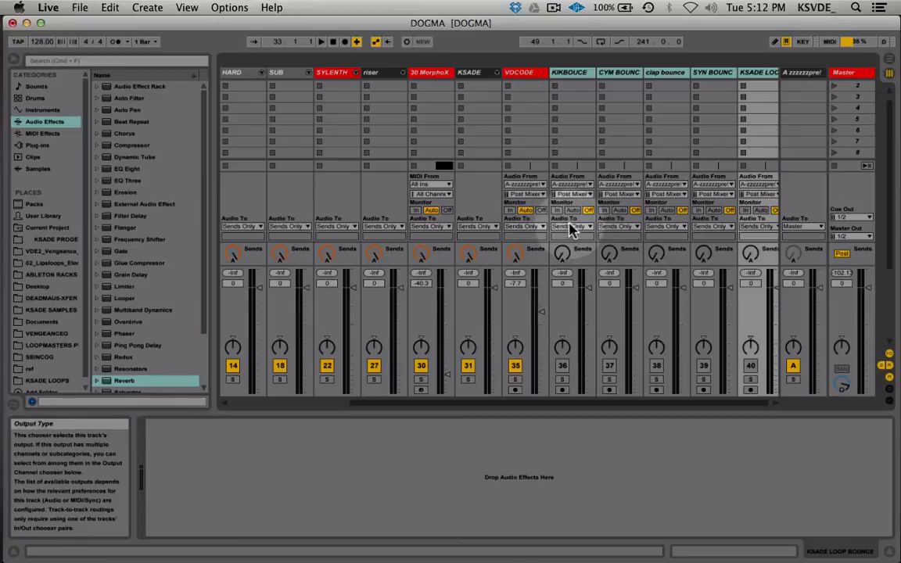
click(572, 227)
click(579, 255)
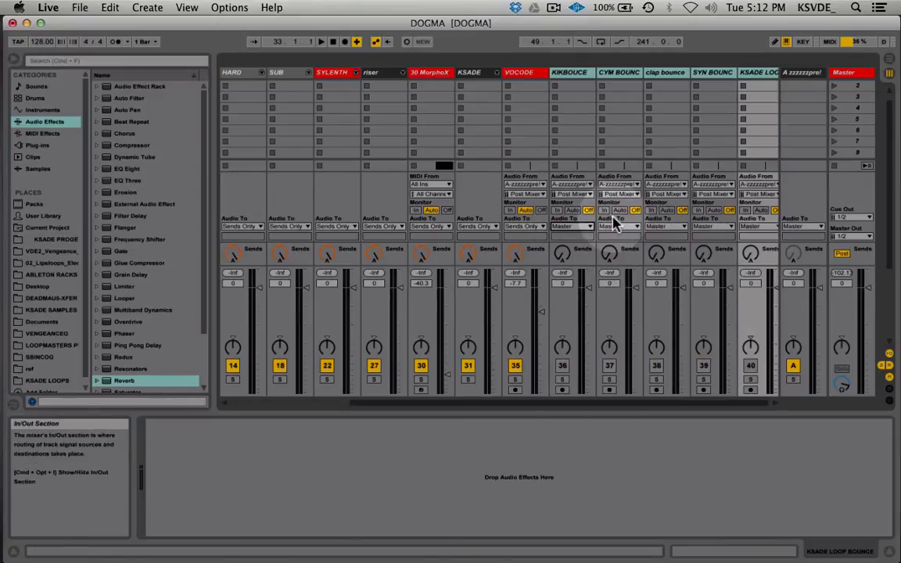
key(Tab)
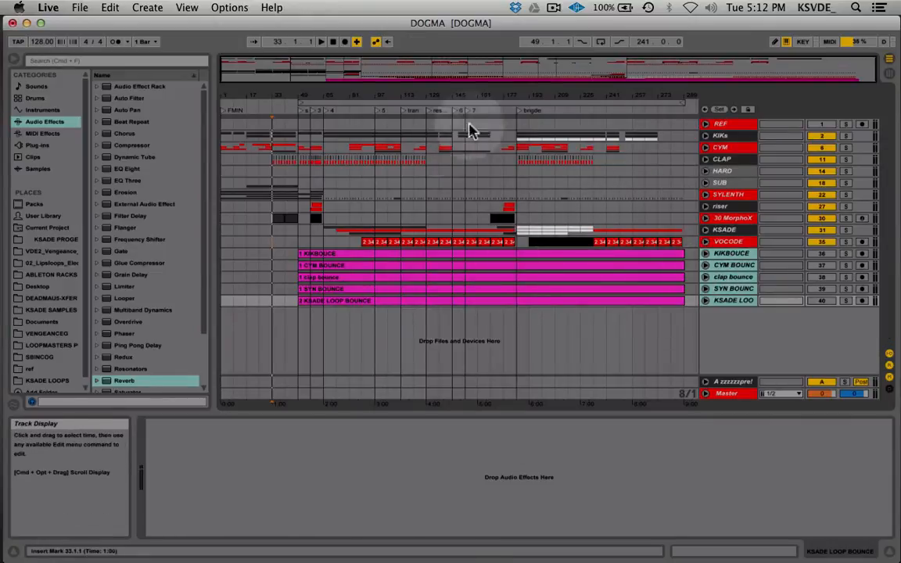
click(708, 256)
alt+click(706, 153)
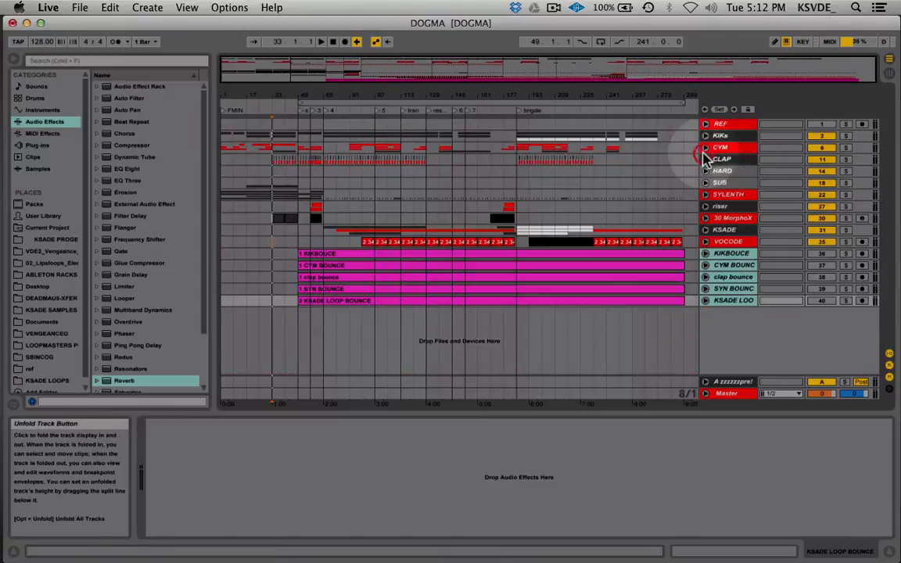
Change the REF track's colour to black in Session View
key(Tab)
scroll(313, 172, left, 5)
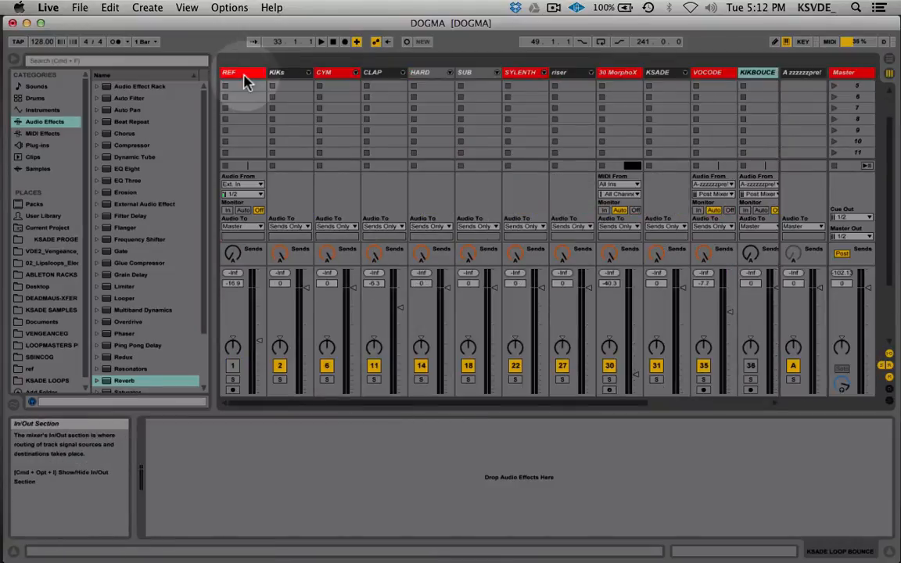
scroll(273, 106, up, 2)
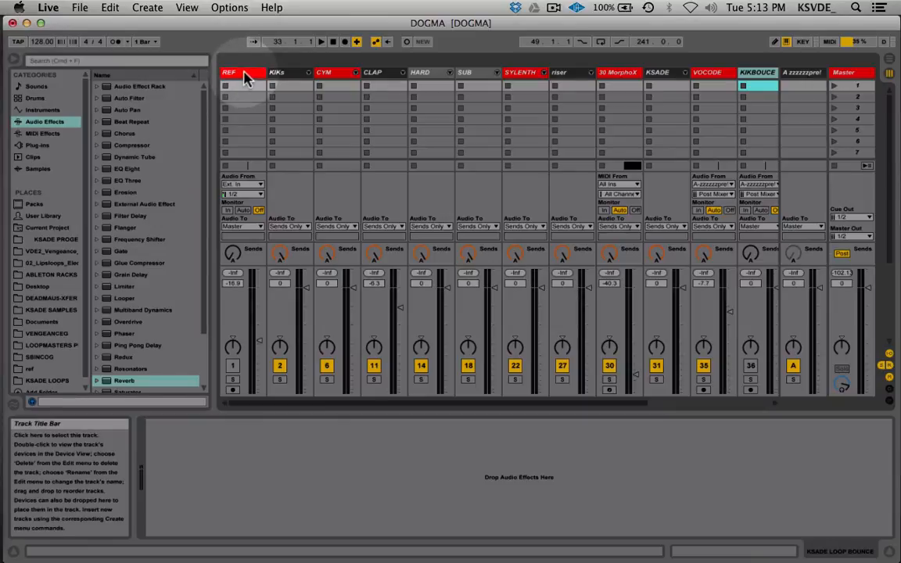
right_click(244, 79)
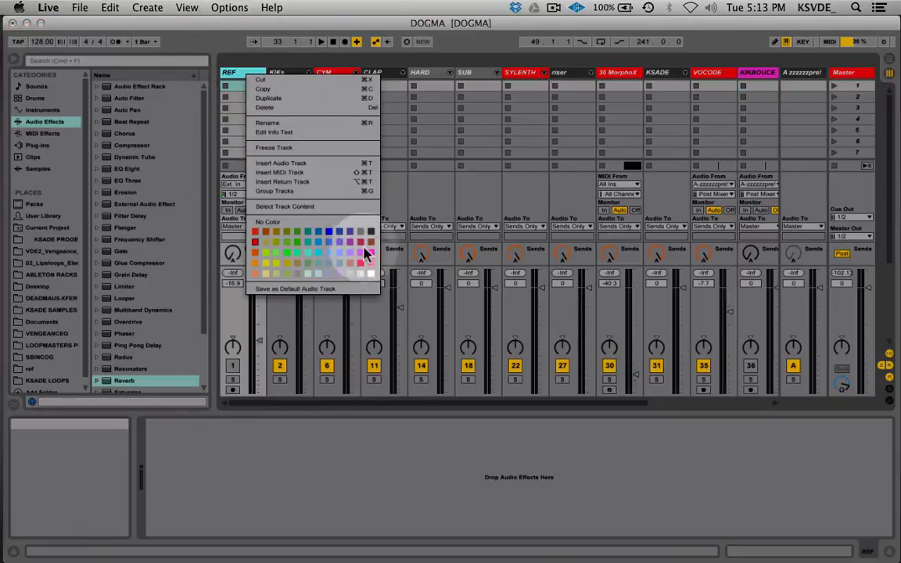
click(371, 234)
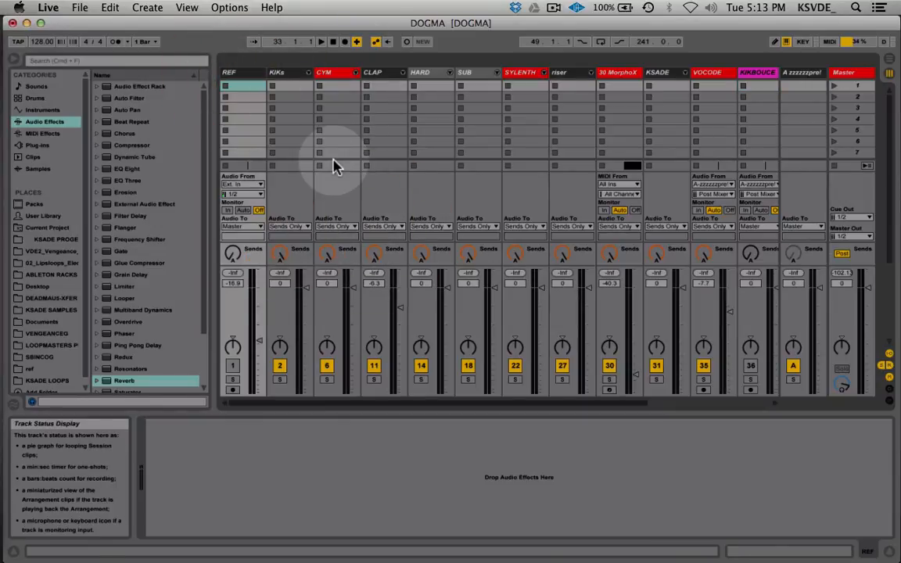
Select the KIKs group and examine its output routing and send A along with the other tracks' routing
click(290, 72)
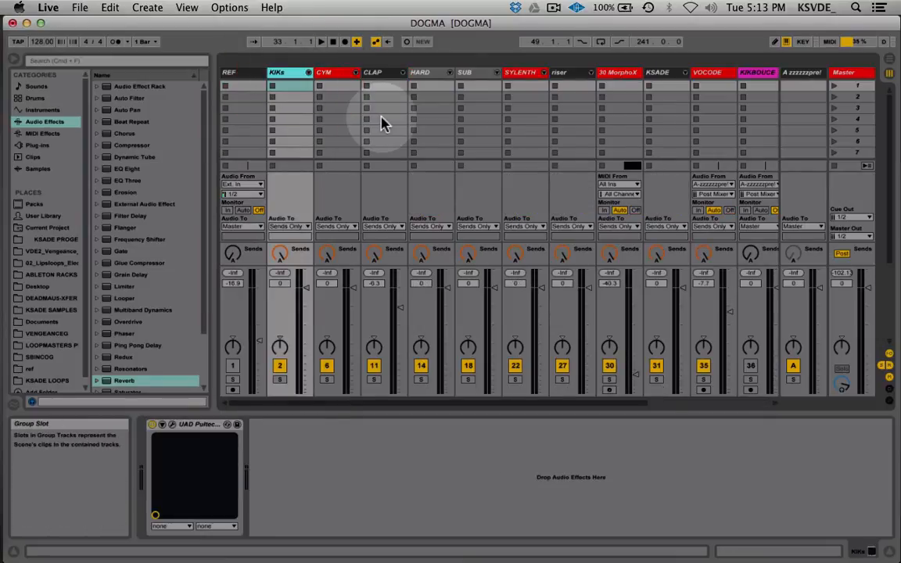
scroll(382, 122, right, 3)
scroll(324, 166, left, 3)
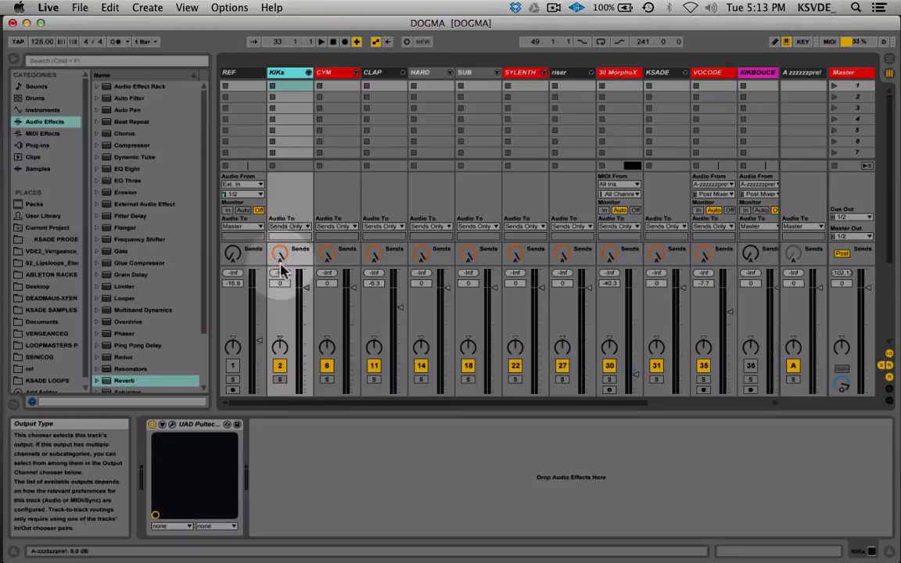
scroll(626, 235, right, 4)
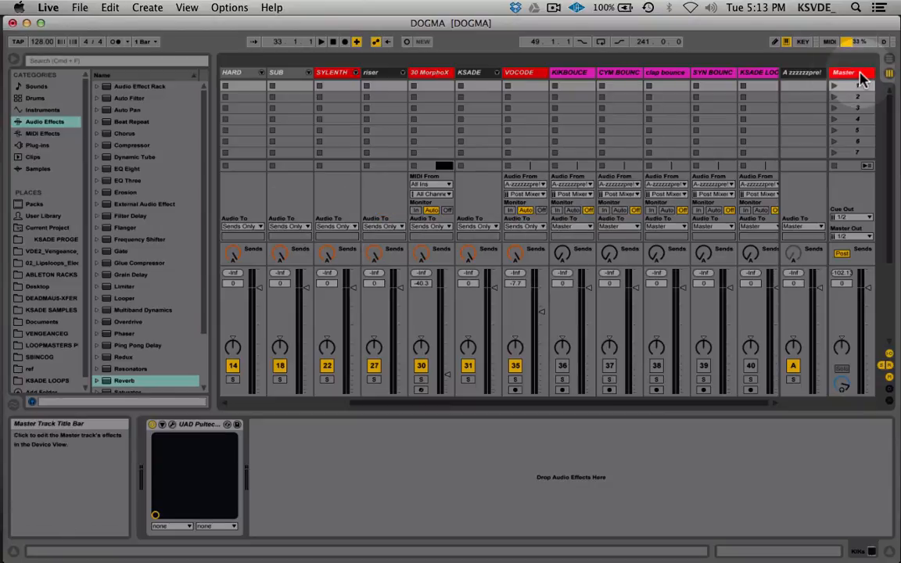
Select return track A and examine its device chain, from the zzzzzpre! and SPLIT FREQ racks through Multiband Dynamics to Auto Filter
click(805, 73)
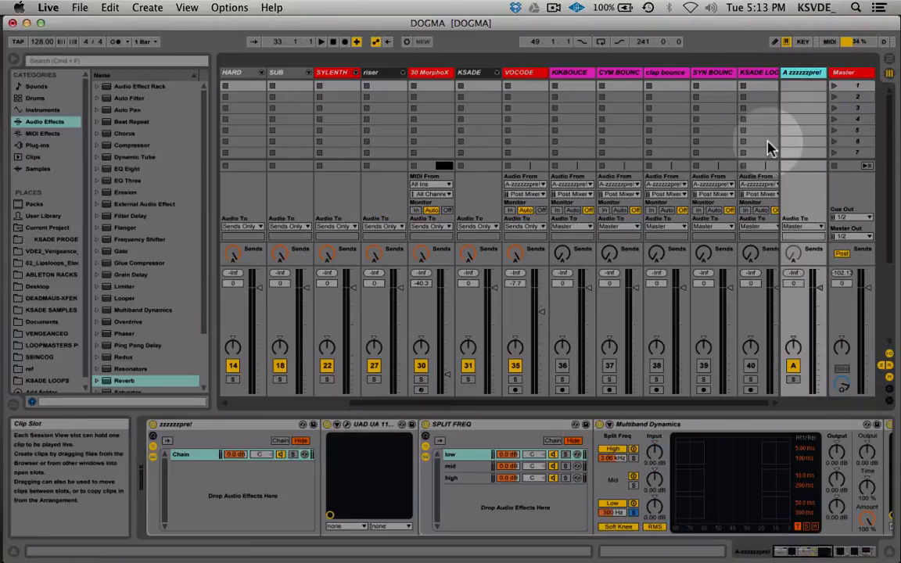
scroll(522, 438, right, 5)
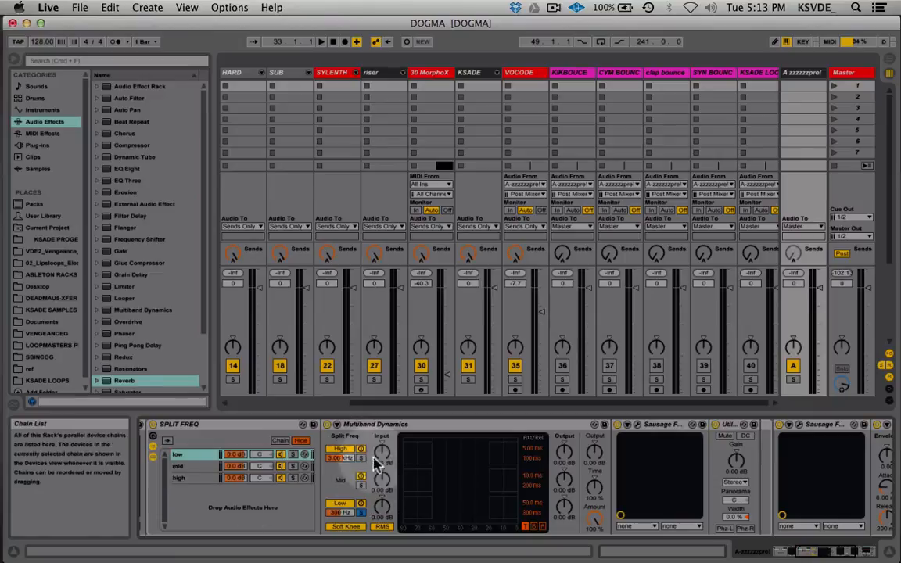
scroll(459, 494, right, 5)
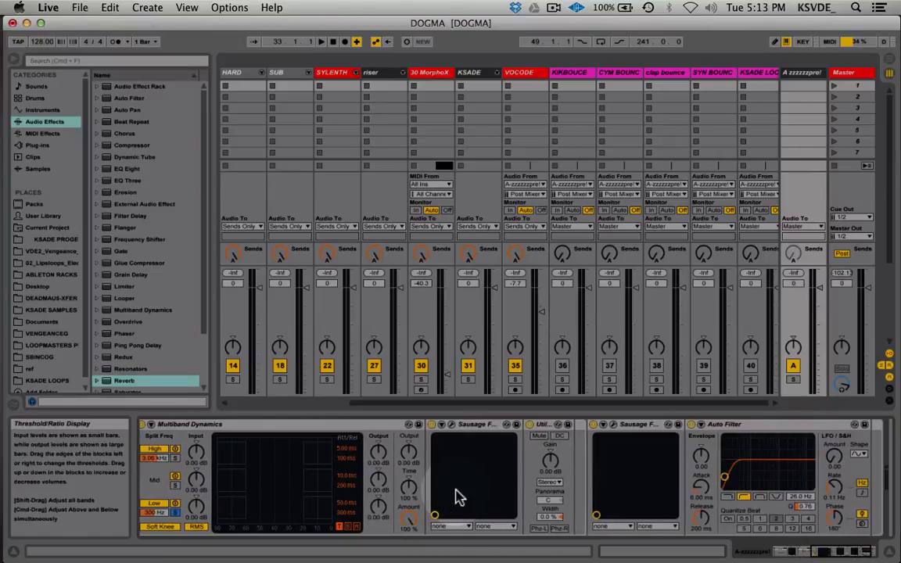
scroll(459, 497, right, 3)
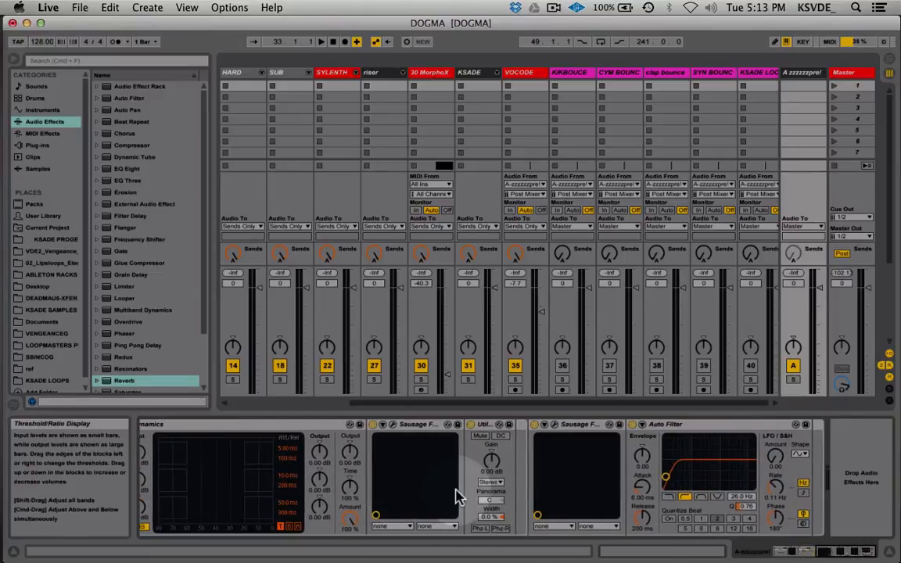
View the Sausage Fattener plug-ins on return track A one after the other, checking Fatness and Color, and close their windows
click(393, 425)
click(44, 41)
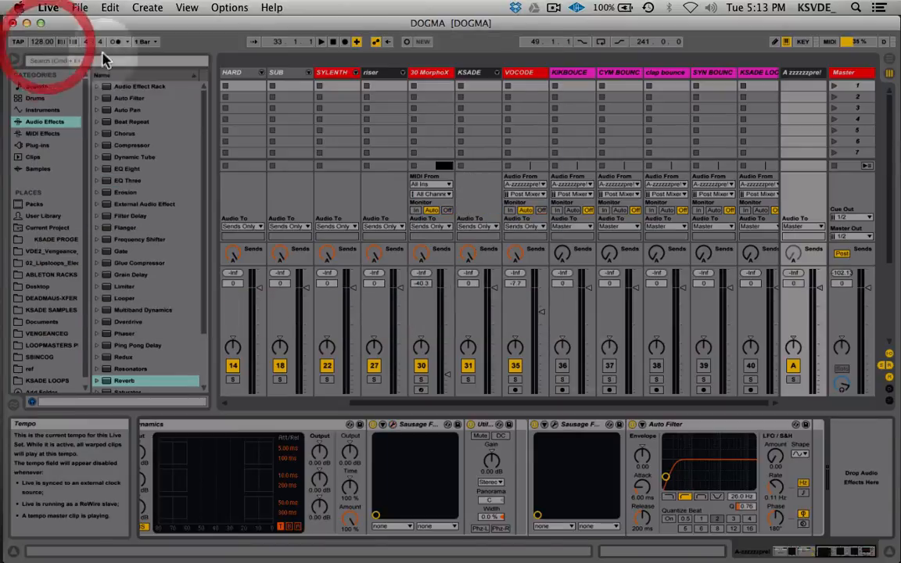
click(554, 426)
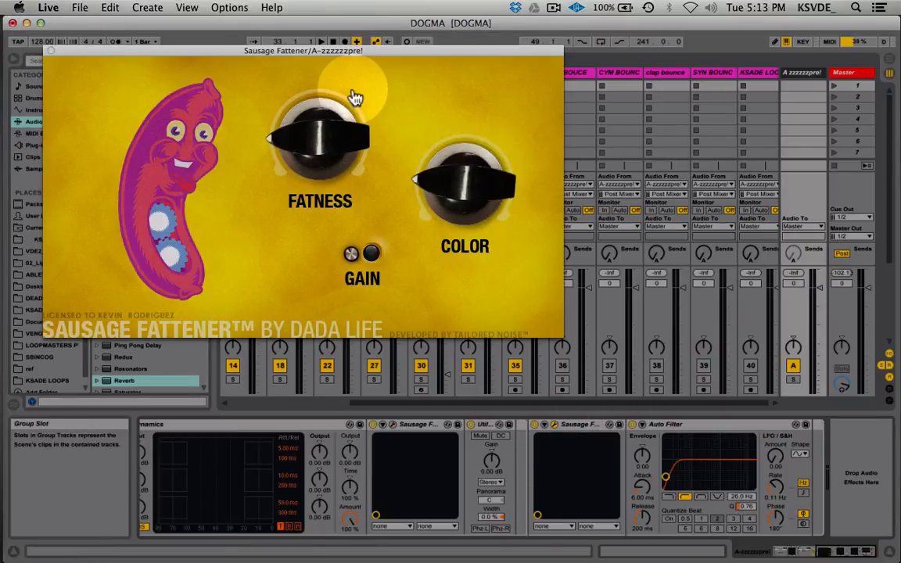
drag(211, 51, 298, 64)
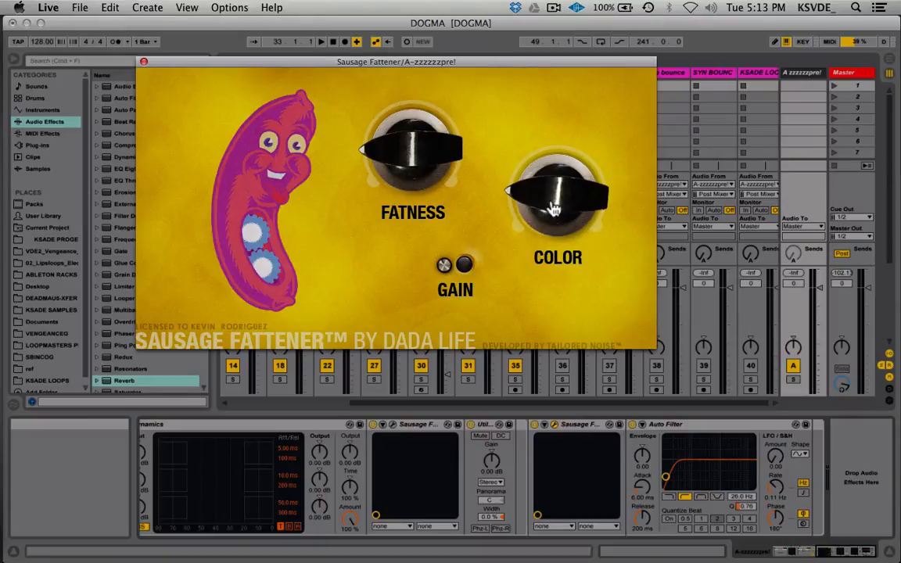
click(143, 61)
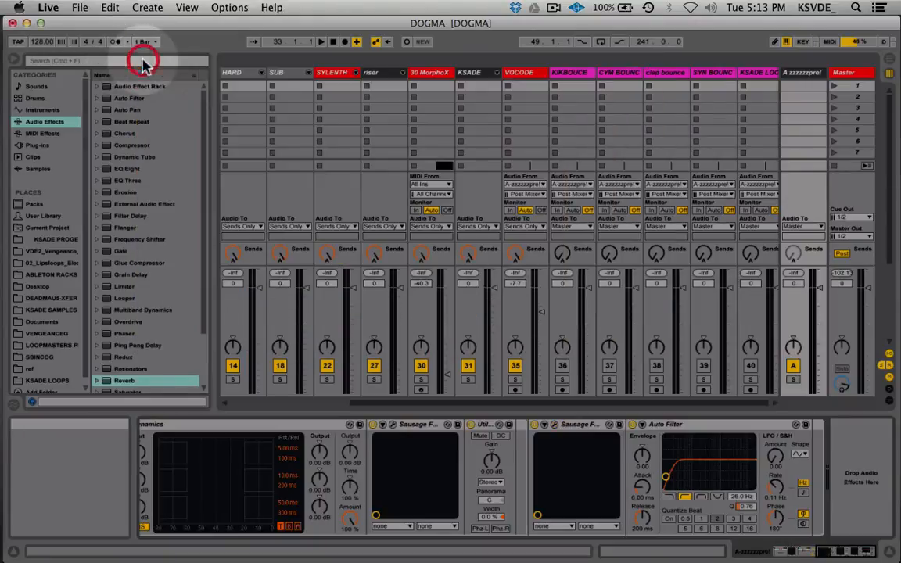
Solo the KIKs group track in the Session View mixer
click(701, 431)
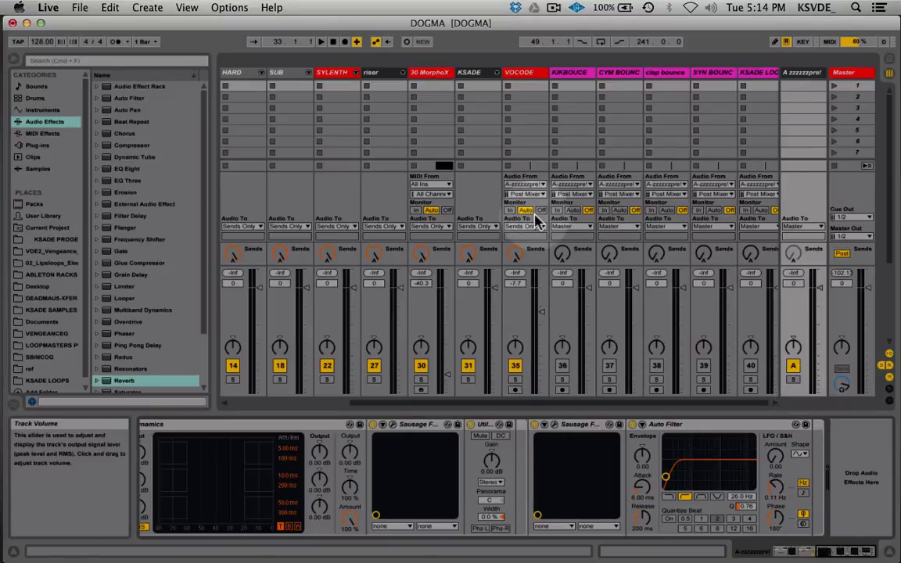
scroll(535, 221, left, 4)
click(280, 381)
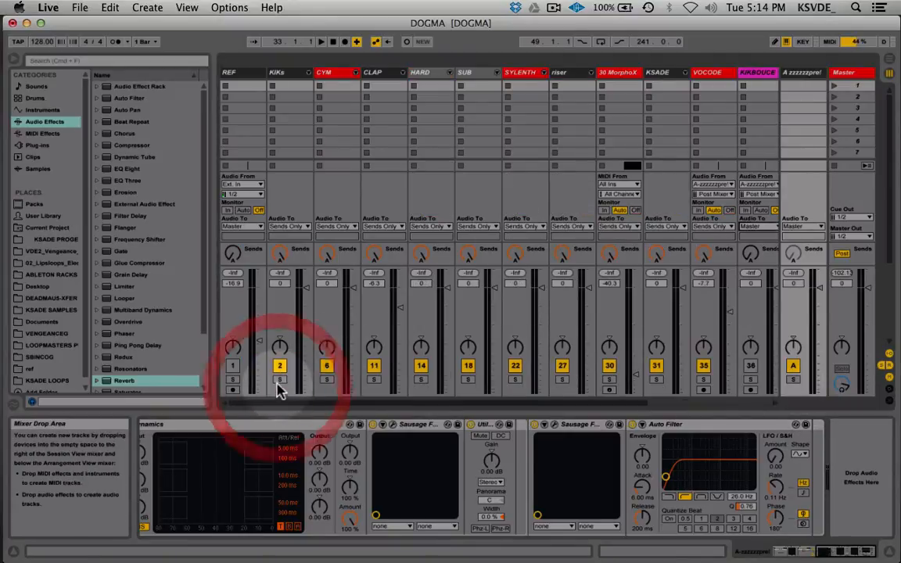